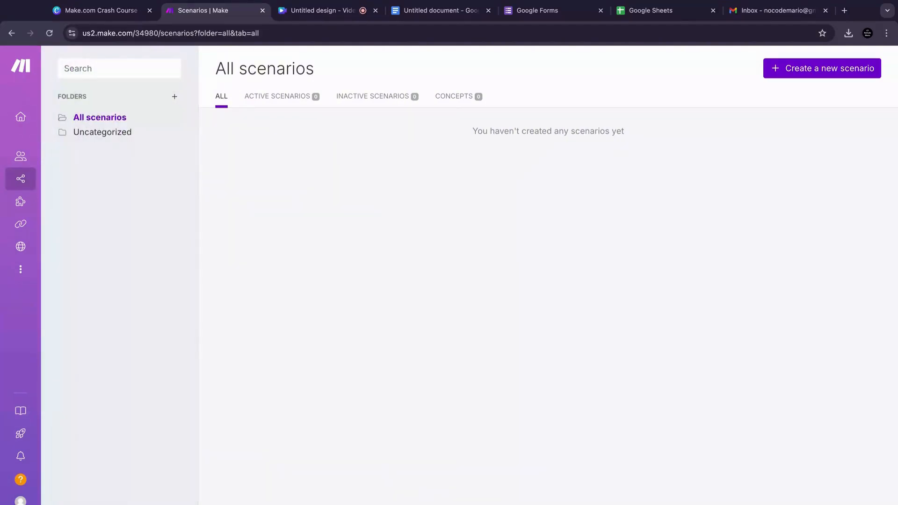
# Step: Create a new scenario in Make and close the app picker
pyautogui.click(837, 69)
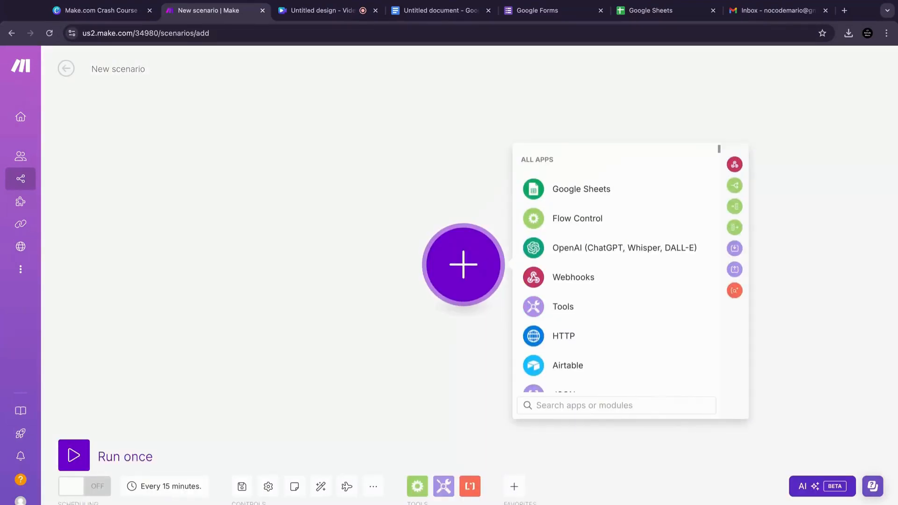
pyautogui.click(390, 332)
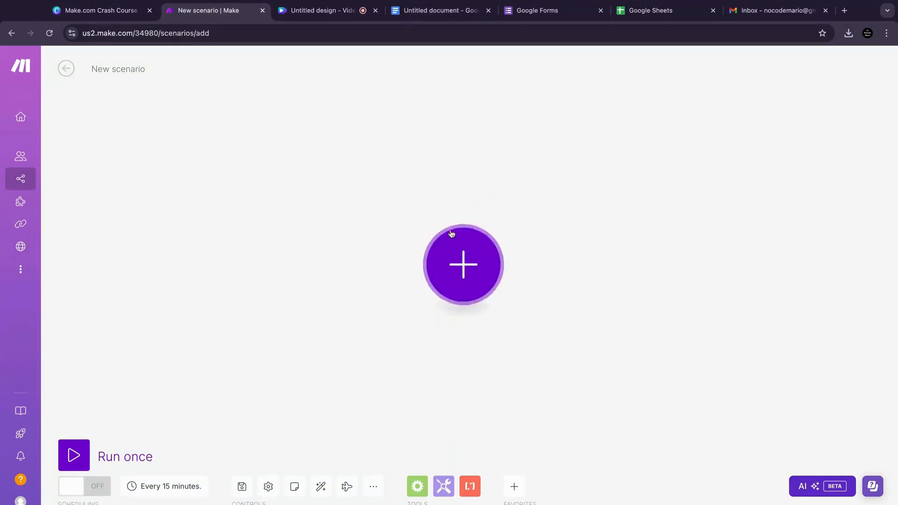
# Step: Switch to Google Forms and create a blank form titled "Real estate new lead form"
pyautogui.click(548, 11)
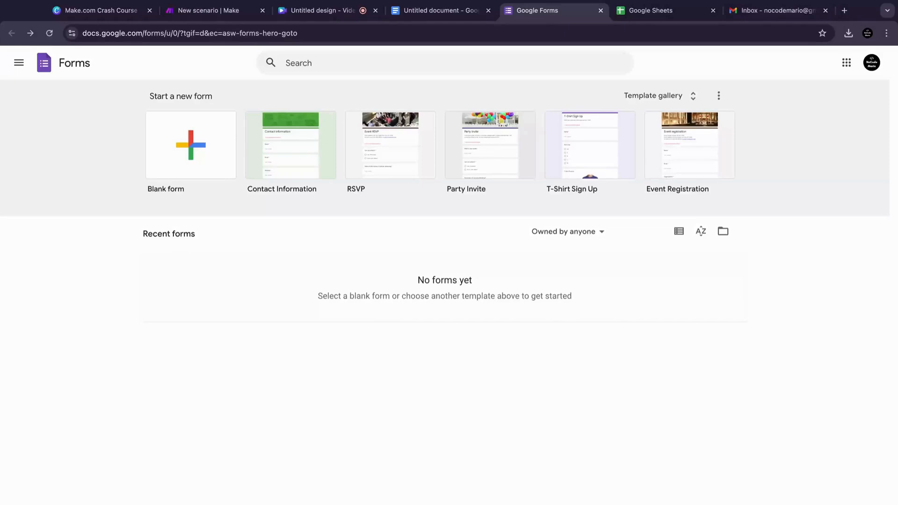
pyautogui.click(187, 168)
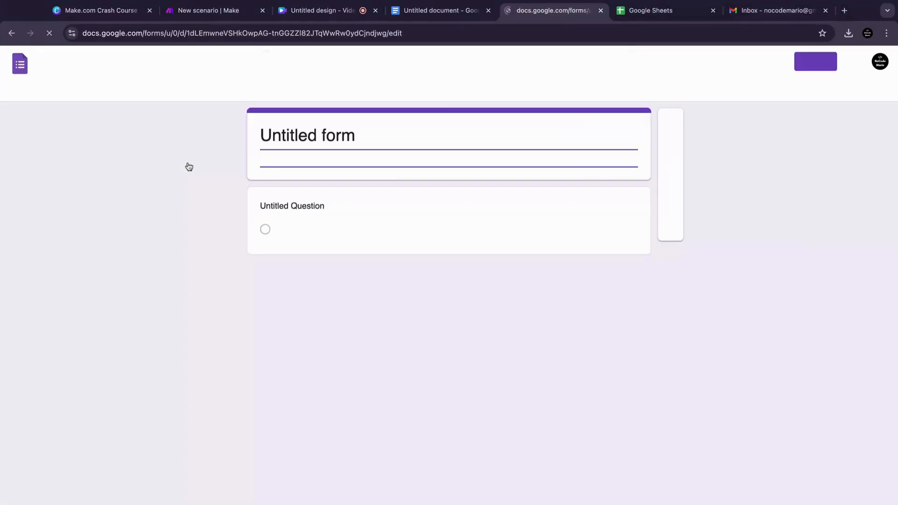
pyautogui.write('Rea')
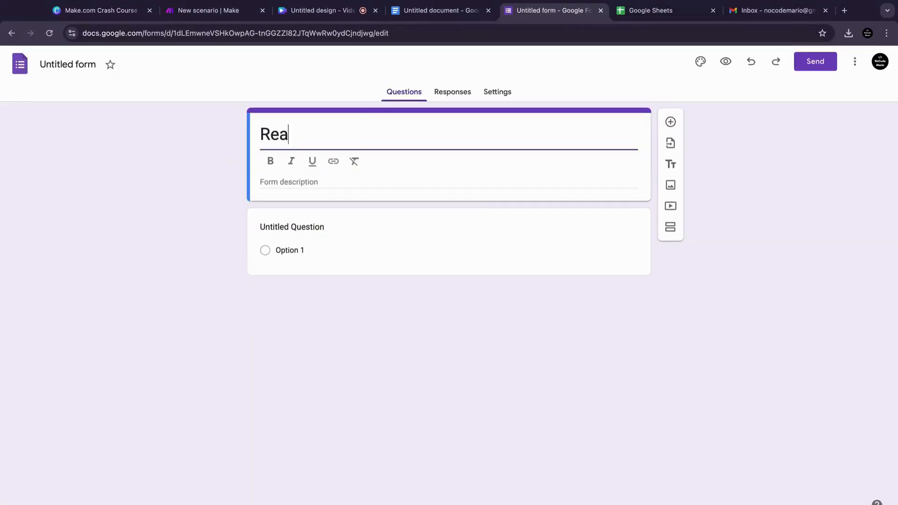
pyautogui.write('l estate ')
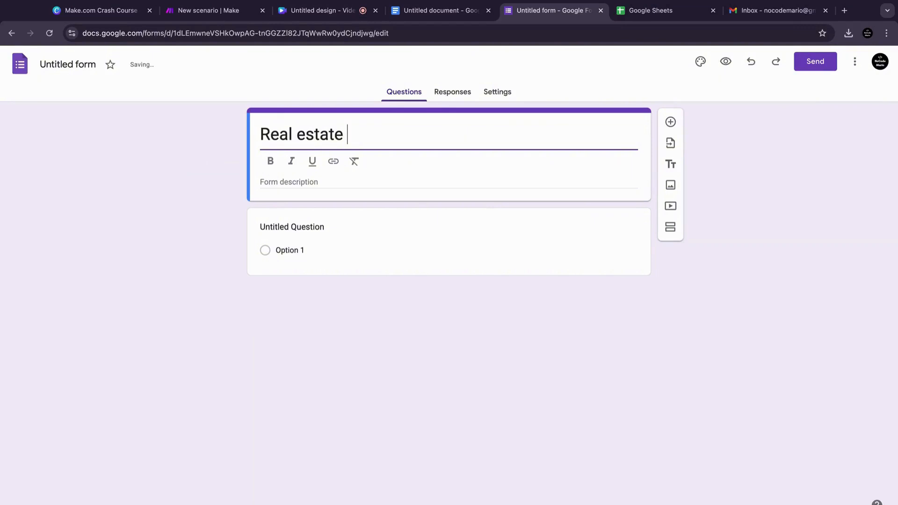
pyautogui.write('new lead')
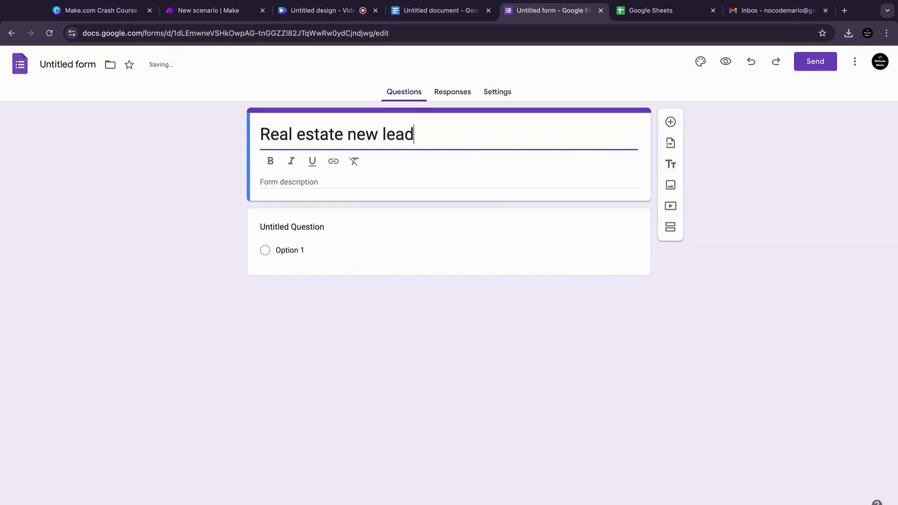
pyautogui.write(' form')
# Step: Turn the first question into a short-answer question titled "Name"
pyautogui.click(305, 219)
pyautogui.write('Name')
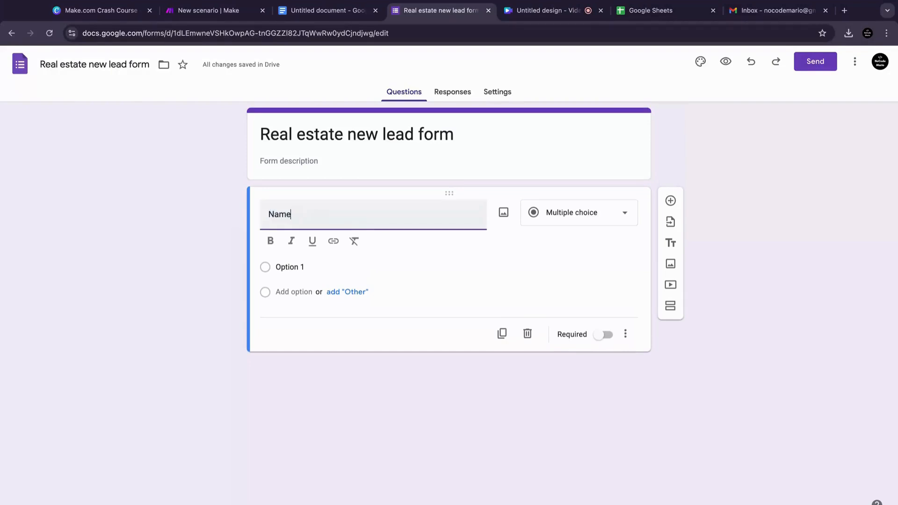
pyautogui.click(583, 202)
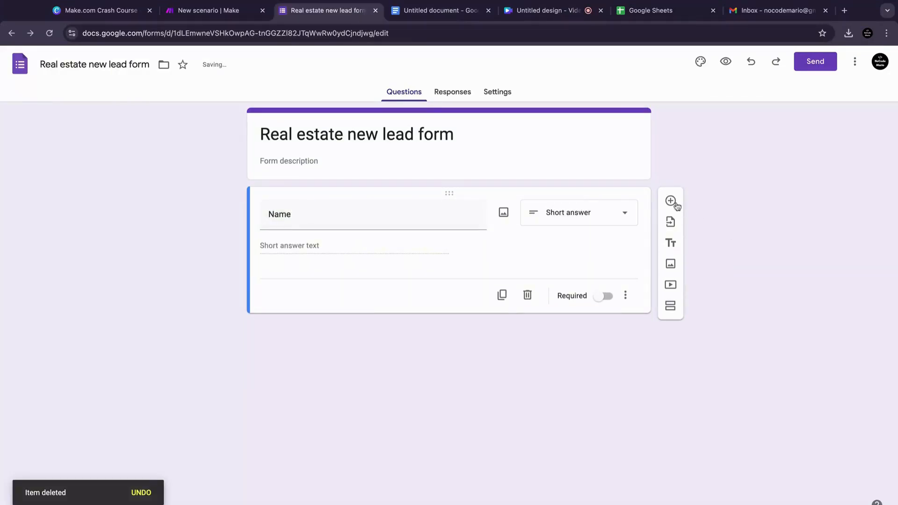
# Step: Add a short-answer question titled "Email"
pyautogui.click(674, 203)
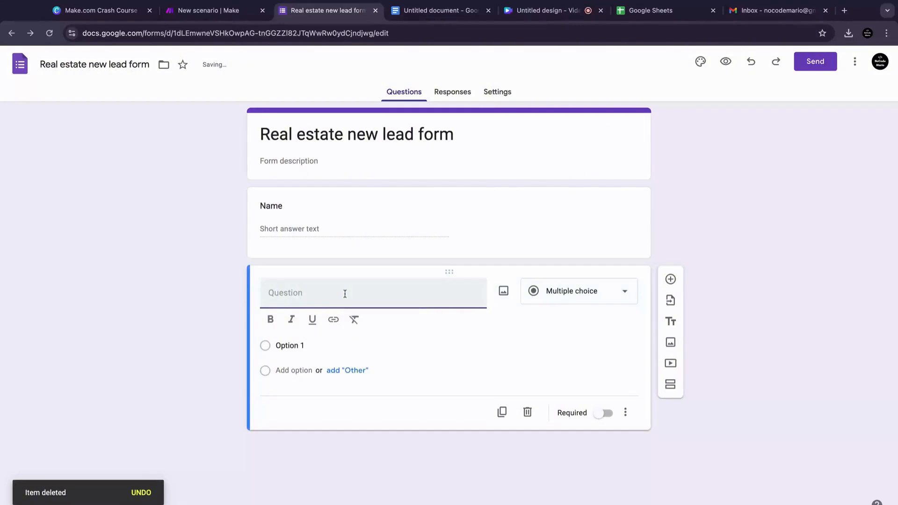
pyautogui.write('Email')
pyautogui.click(570, 295)
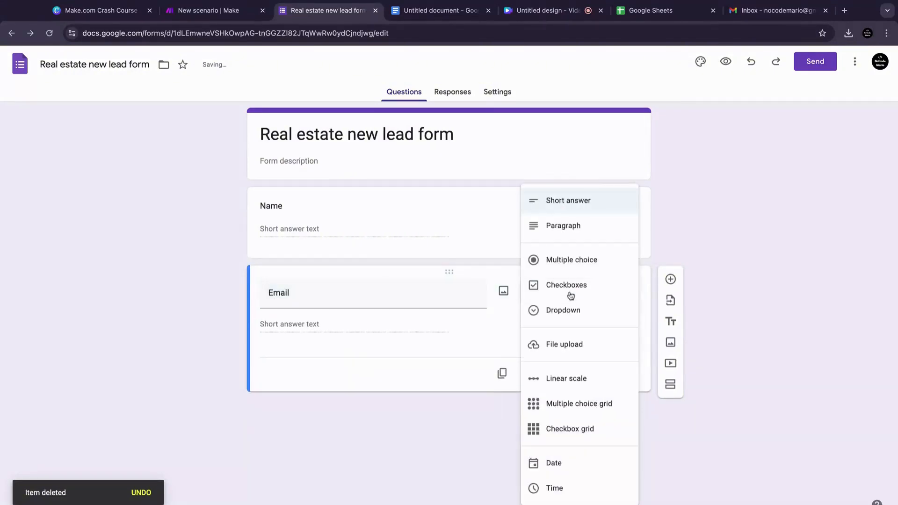
pyautogui.click(574, 207)
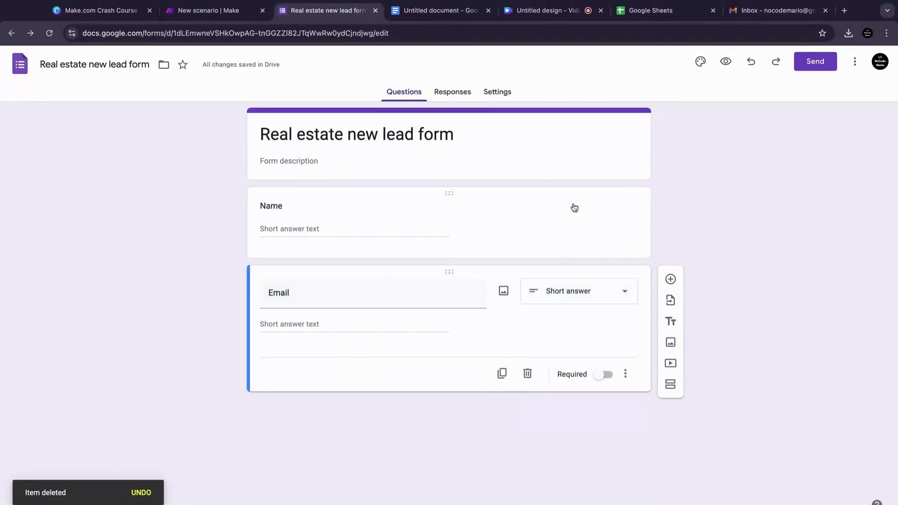
# Step: Add a short-answer question titled "Phone"
pyautogui.click(671, 279)
pyautogui.write('Phone')
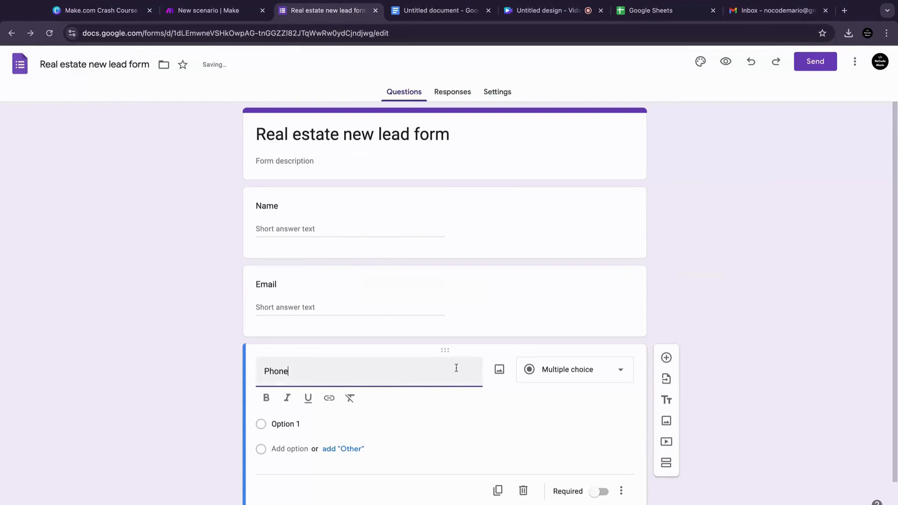
pyautogui.click(568, 370)
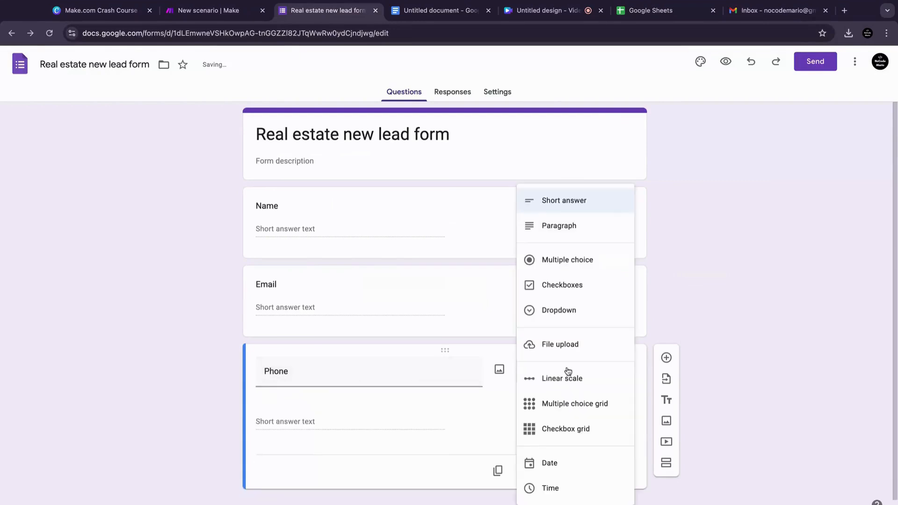
pyautogui.click(592, 202)
# Step: Add a multiple-choice question titled "Preferred Property Type"
pyautogui.click(671, 358)
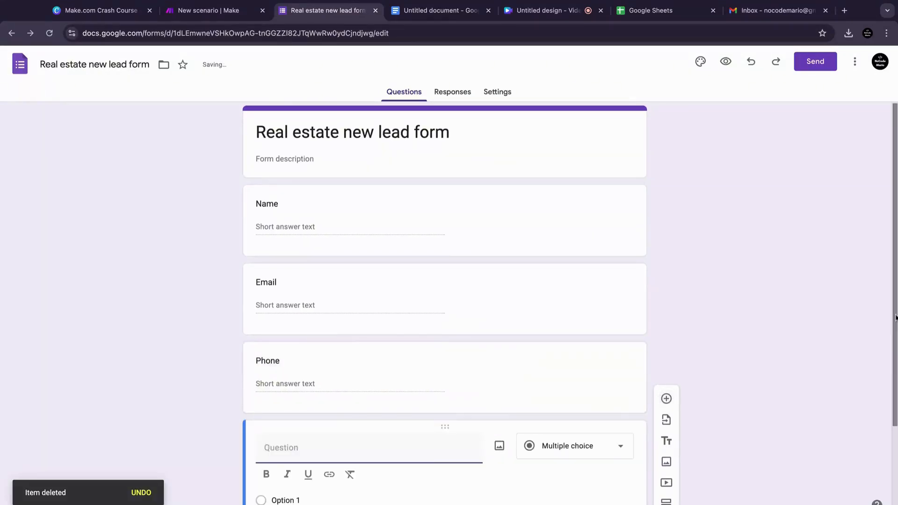
pyautogui.scroll(-2, 895, 317)
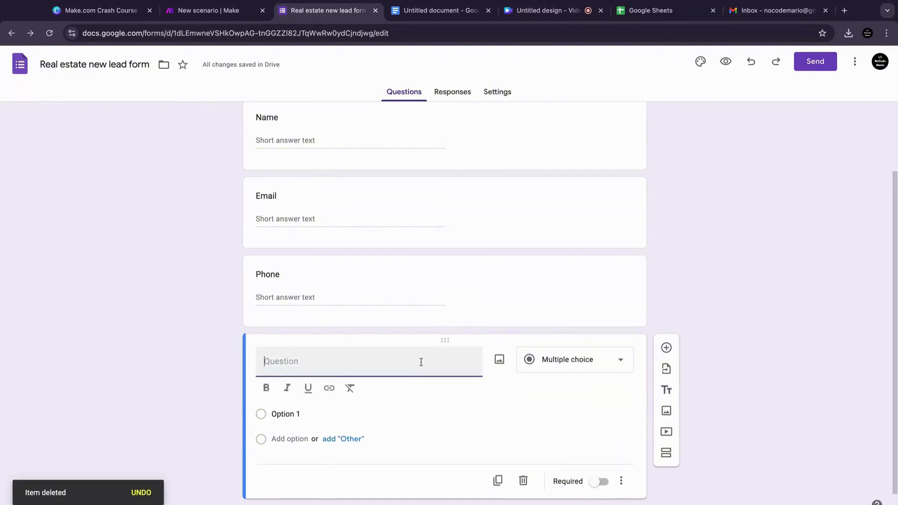
pyautogui.write('Preferred Property Type')
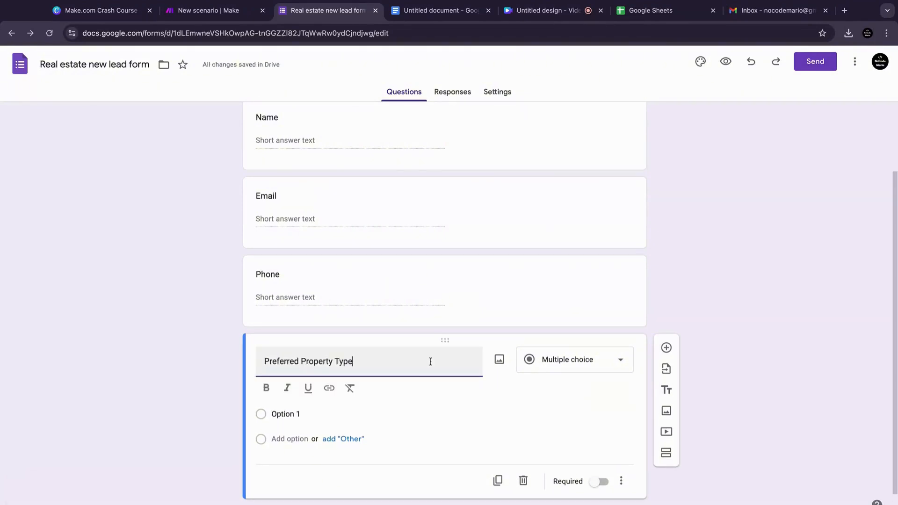
pyautogui.click(573, 360)
pyautogui.click(588, 258)
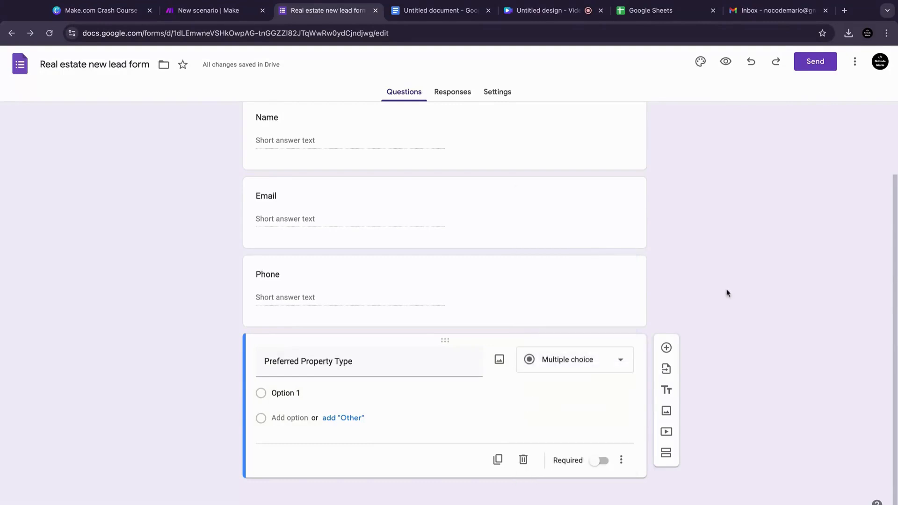
# Step: Give Preferred Property Type the options Single-family, Condo, Townhouse and Multi-family, copying values from the script document
pyautogui.click(285, 392)
pyautogui.write('Single-family')
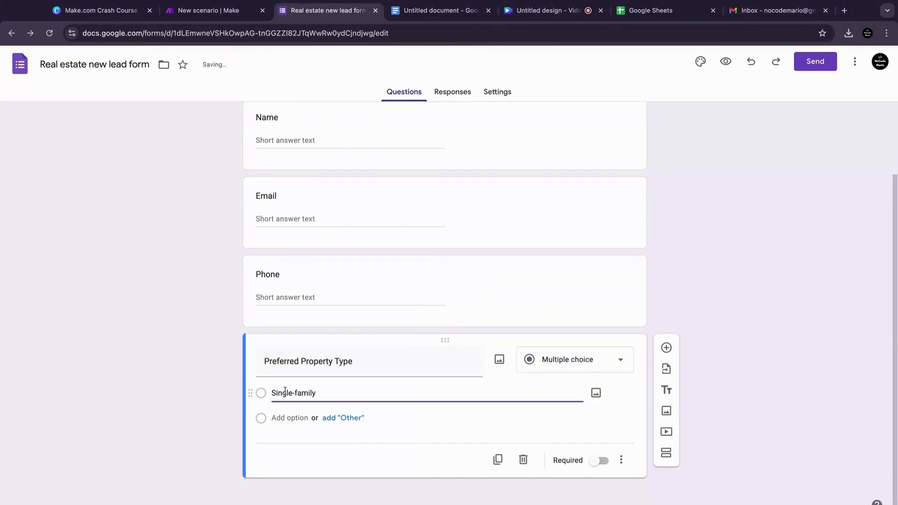
pyautogui.press('Return')
pyautogui.write('Condo')
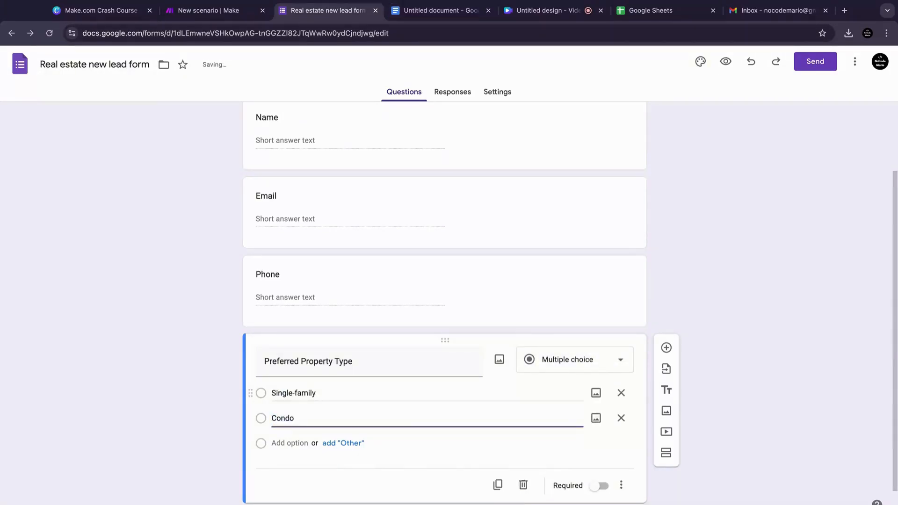
pyautogui.press('Return')
pyautogui.write('Townhouse')
pyautogui.click(440, 10)
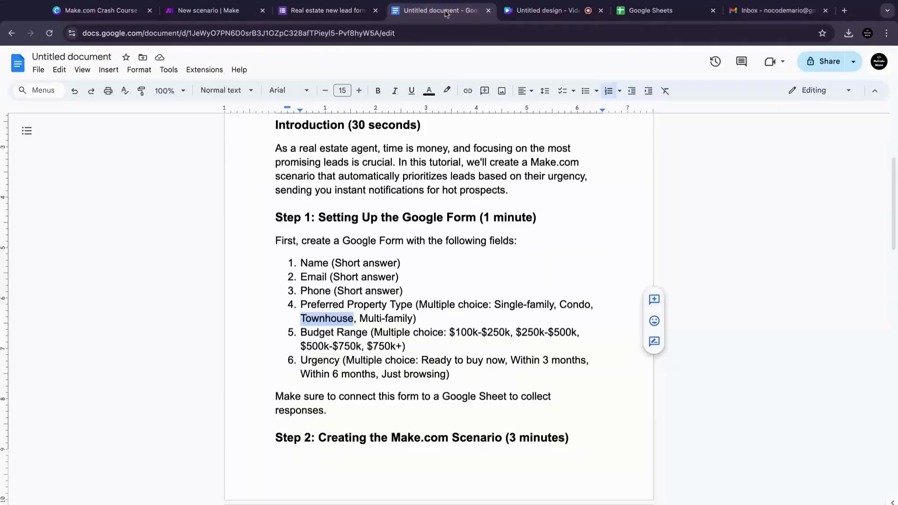
pyautogui.hotkey('ctrl', 'shift', 'Tab')
pyautogui.press('Return')
pyautogui.write('Multi-family')
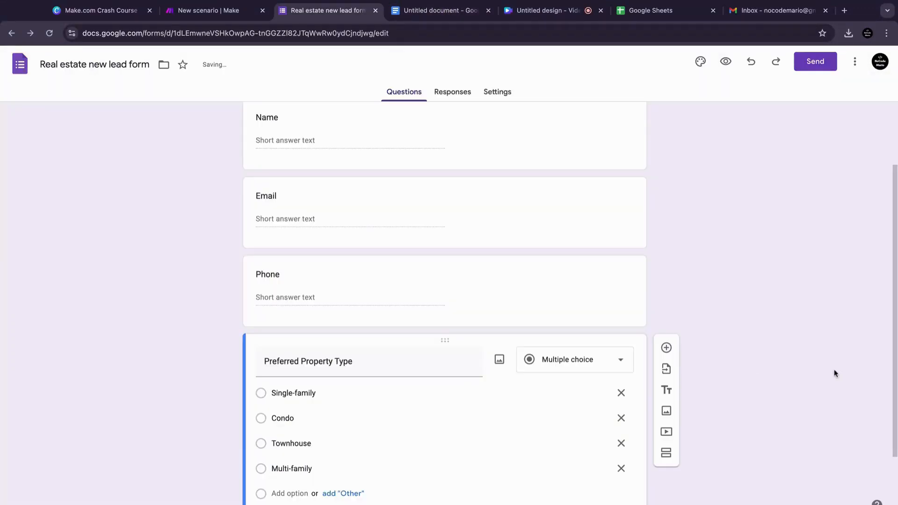
# Step: Add a multiple-choice question titled "Budget Range"
pyautogui.moveTo(894, 277); pyautogui.dragTo(886, 380)
pyautogui.click(443, 364)
pyautogui.write('Budget Range')
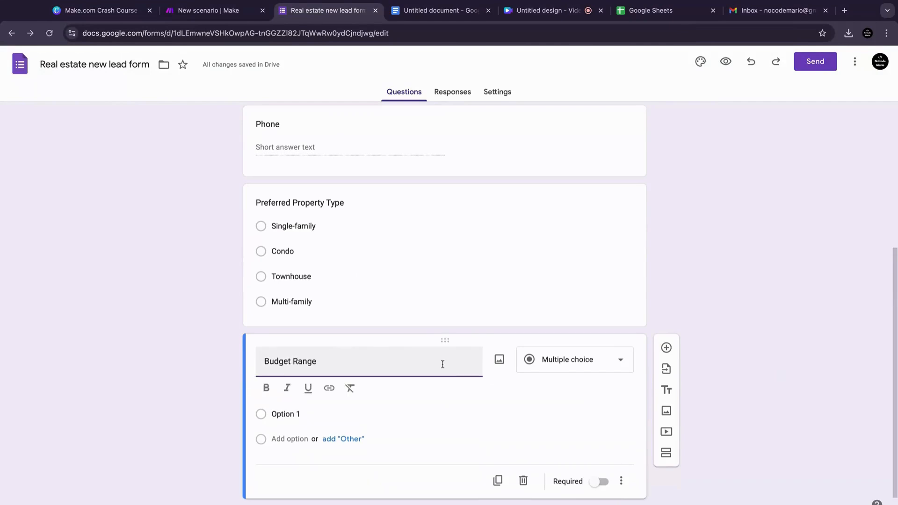
# Step: Give Budget Range the options $100k-$250k, $250k-$500k, $500k-$750k and $750k+
pyautogui.click(287, 414)
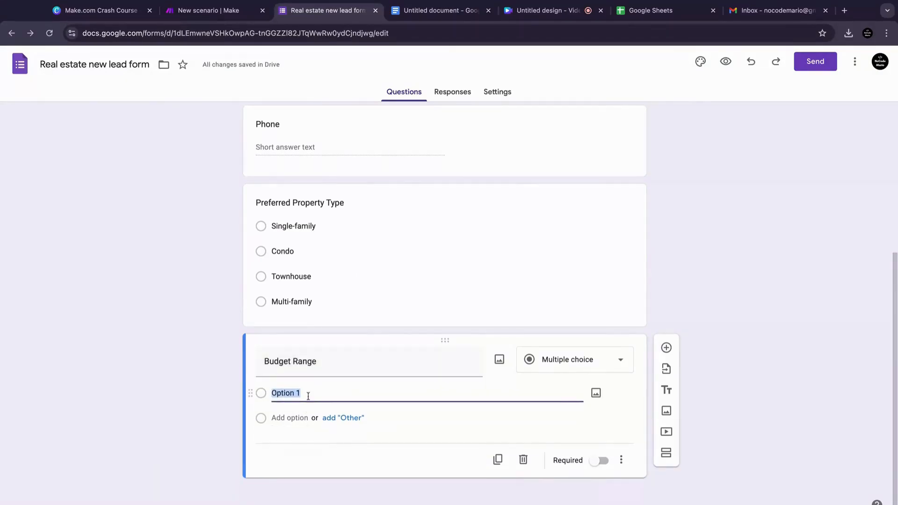
pyautogui.write('$100k-$250k')
pyautogui.press('Return')
pyautogui.write('$250k-$500k')
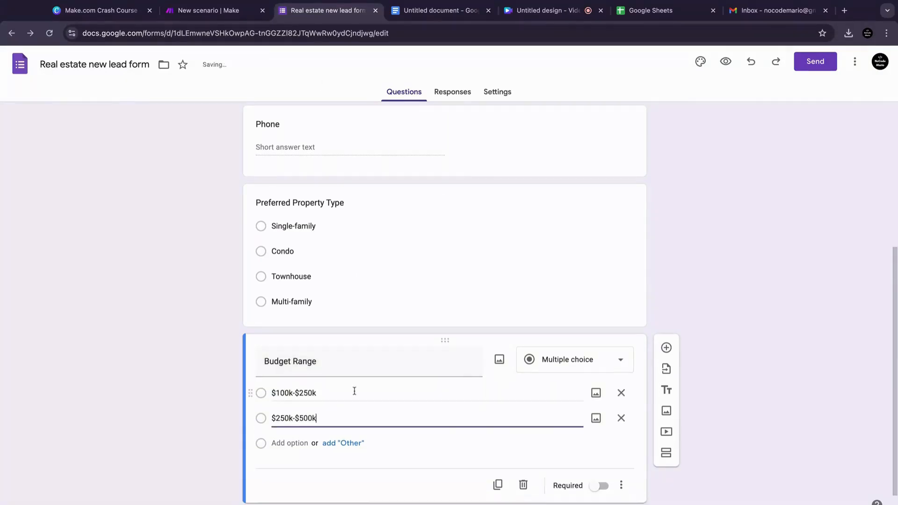
pyautogui.press('Return')
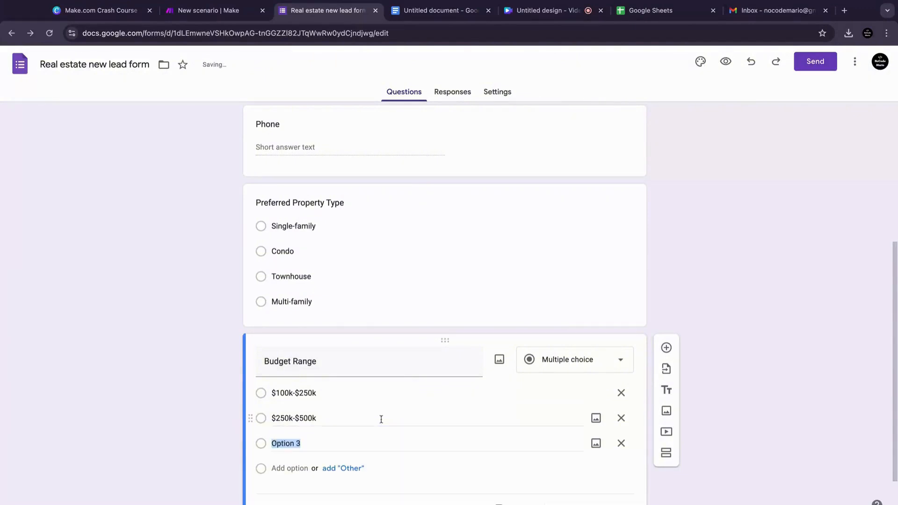
pyautogui.write('$500k-$750k')
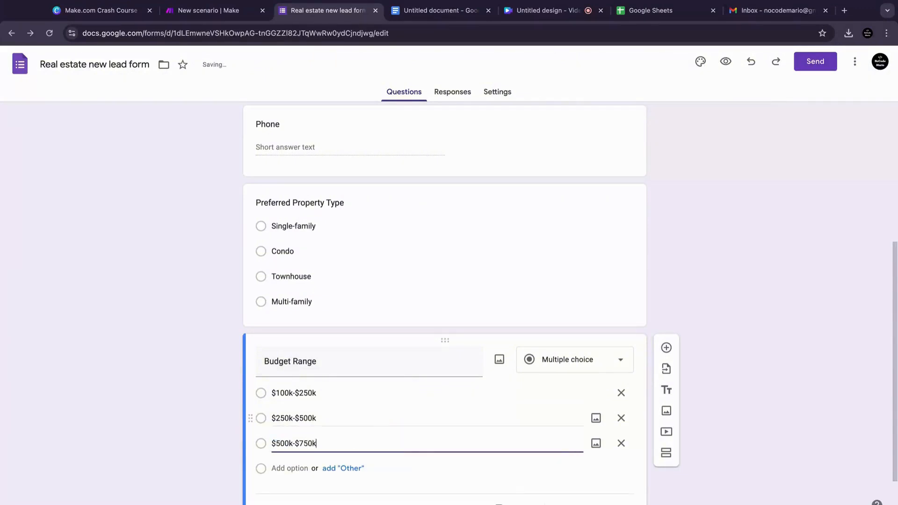
pyautogui.click(350, 438)
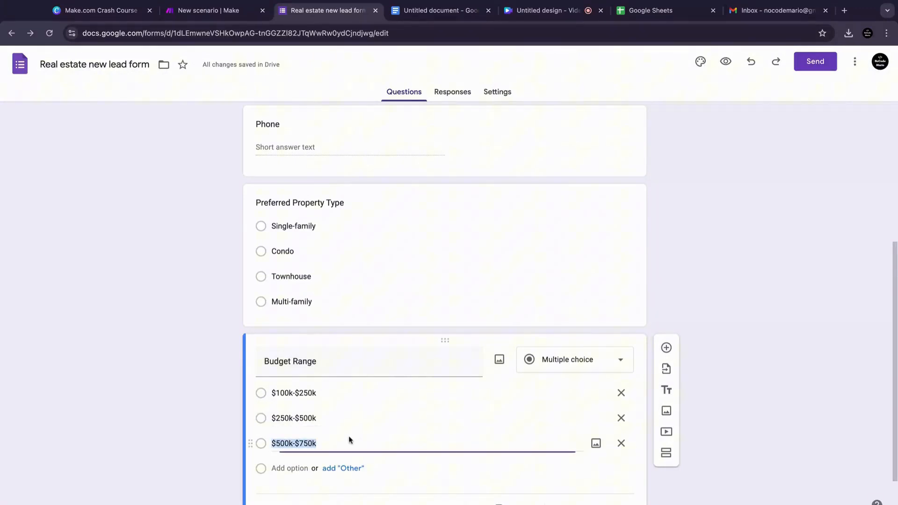
pyautogui.press('Return')
pyautogui.write('$750k+')
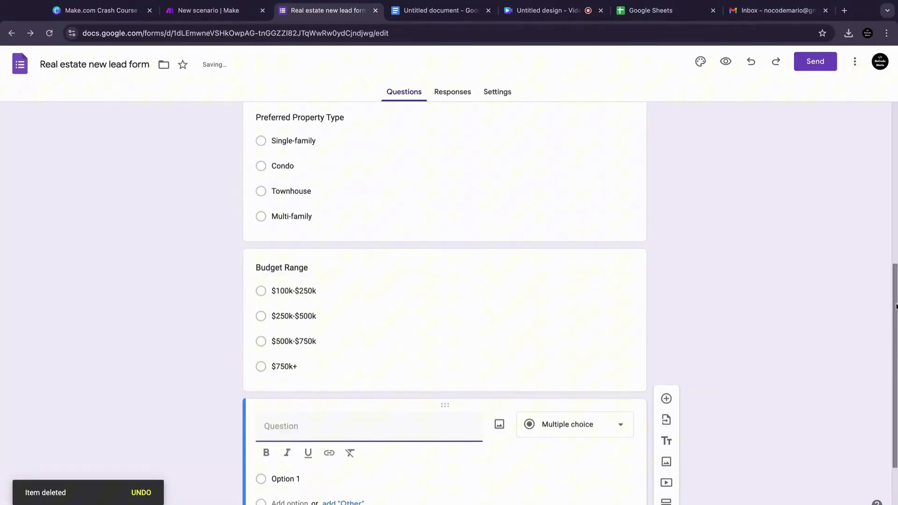
# Step: Add a multiple-choice question titled "Urgency"
pyautogui.moveTo(897, 307); pyautogui.dragTo(896, 351)
pyautogui.click(408, 364)
pyautogui.write('Urgency')
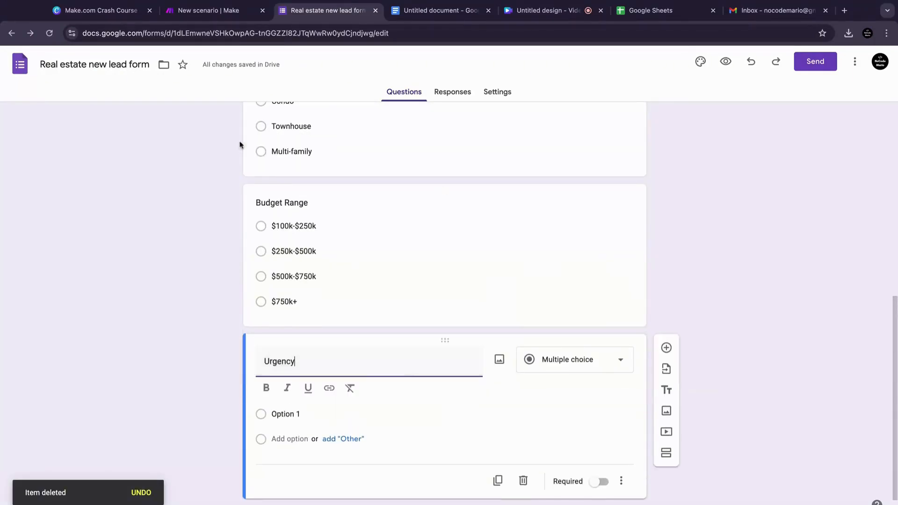
pyautogui.click(569, 359)
pyautogui.click(584, 259)
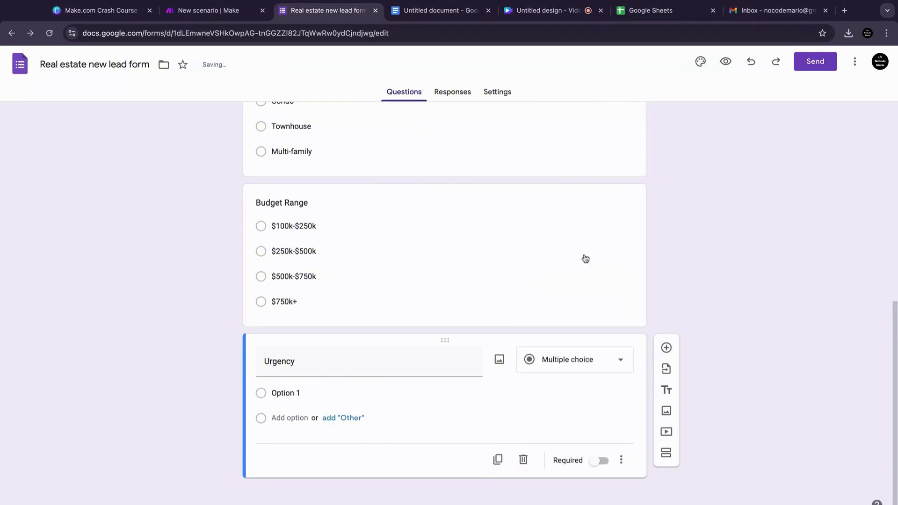
# Step: Give Urgency the options Ready to buy now, Within 3 months, Within 6 months and Just browsing
pyautogui.click(302, 393)
pyautogui.write('Ready to buy now')
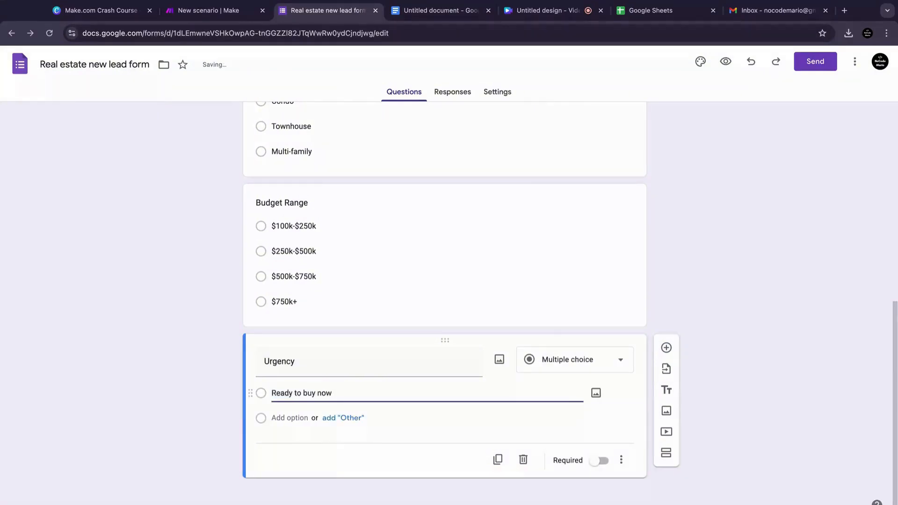
pyautogui.press('Return')
pyautogui.write('Within 3 months')
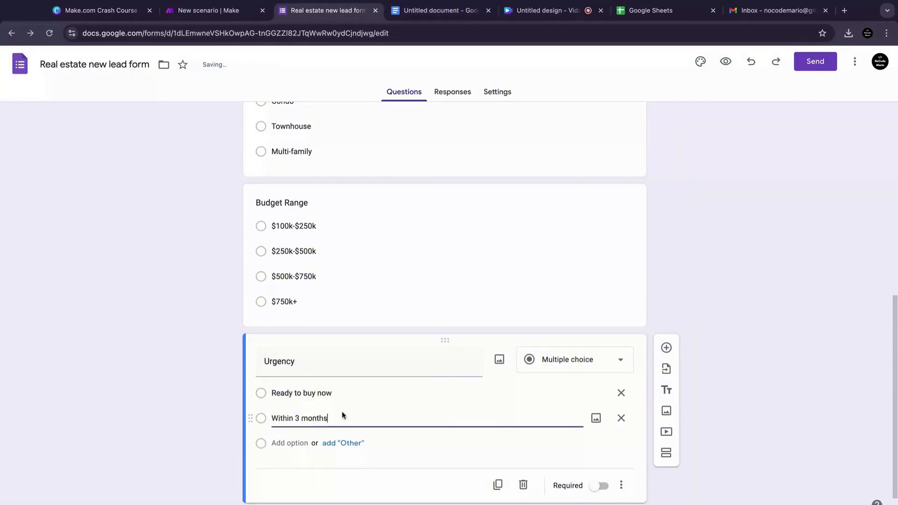
pyautogui.press('Return')
pyautogui.write('Within 6 months')
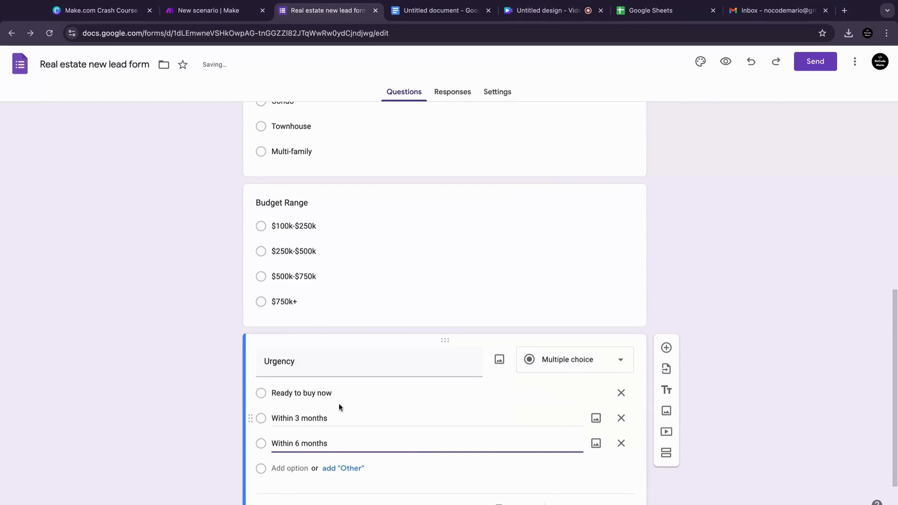
pyautogui.press('Return')
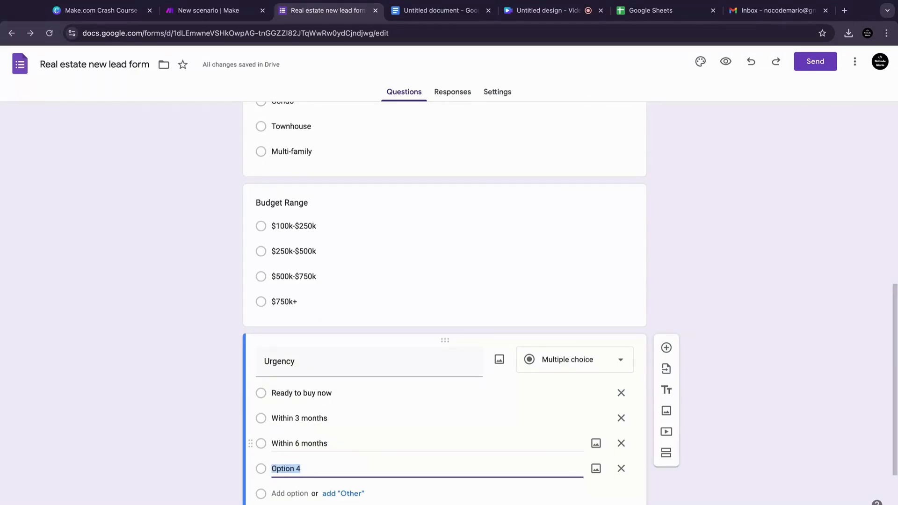
pyautogui.write('Just browsing')
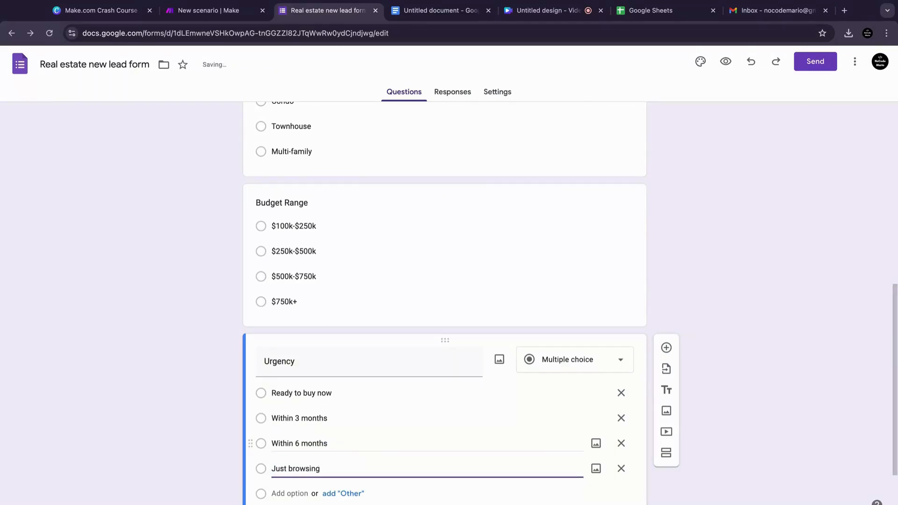
# Step: Preview the form and pick Condo and $250k-$500k as test answers
pyautogui.scroll(10, 885, 239)
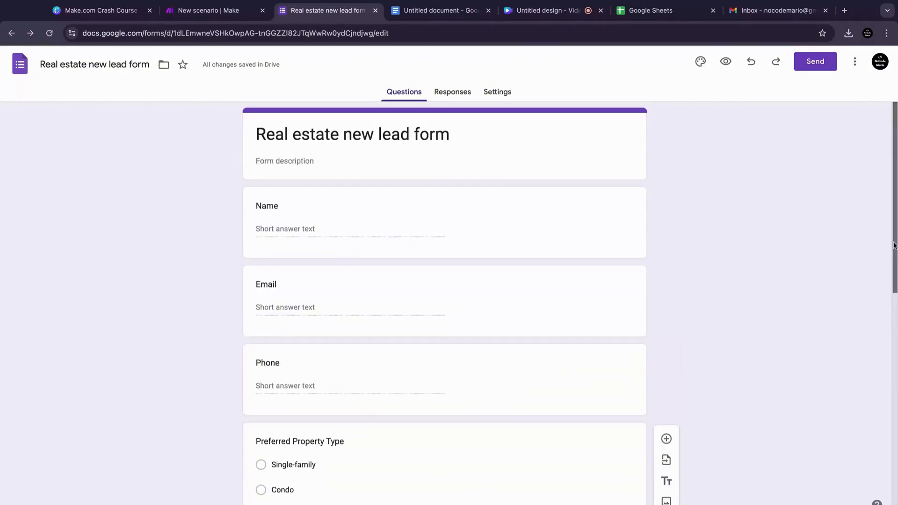
pyautogui.click(727, 62)
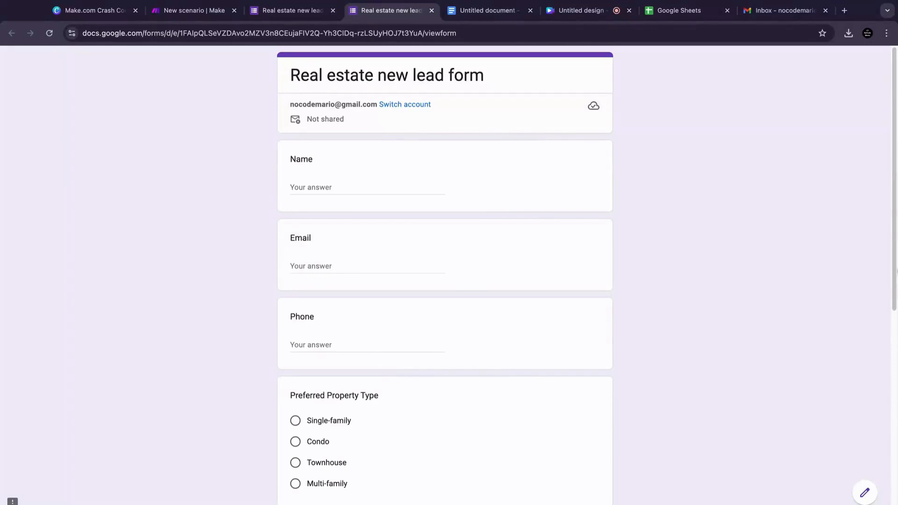
pyautogui.moveTo(894, 237); pyautogui.dragTo(889, 351)
pyautogui.click(328, 264)
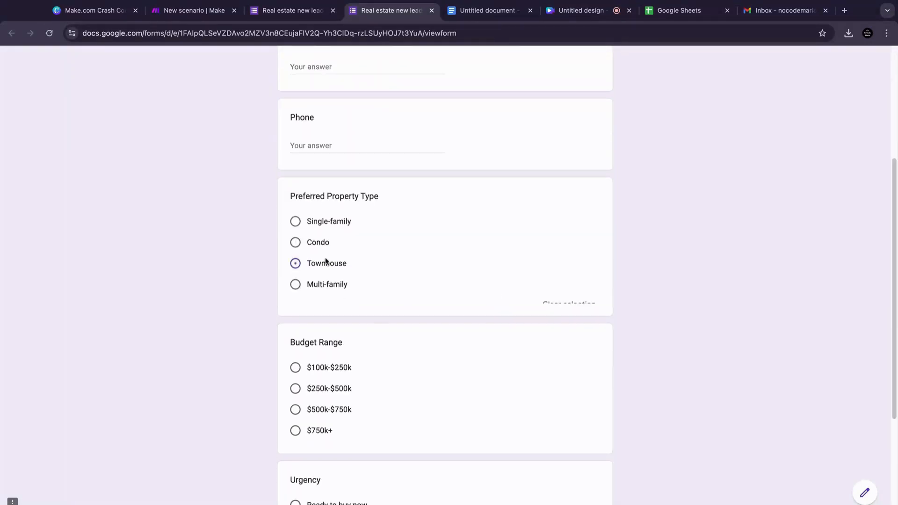
pyautogui.click(324, 242)
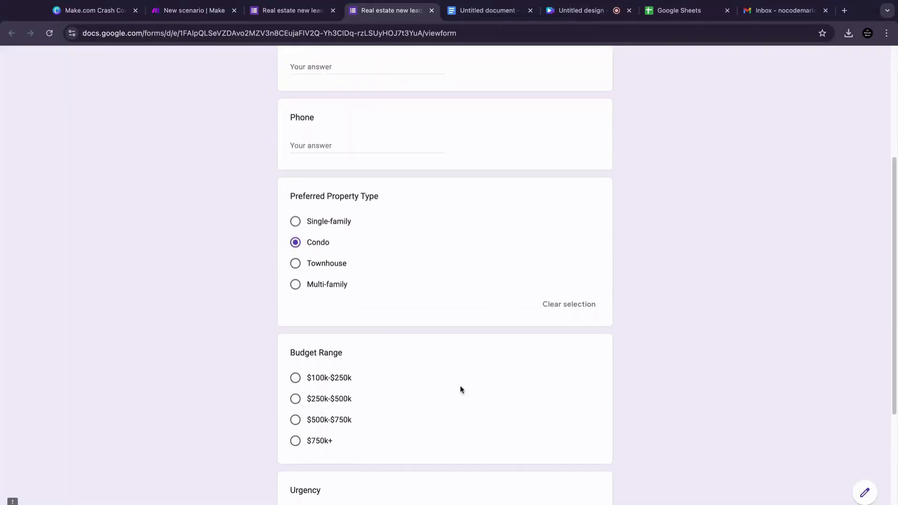
pyautogui.moveTo(894, 306); pyautogui.dragTo(896, 383)
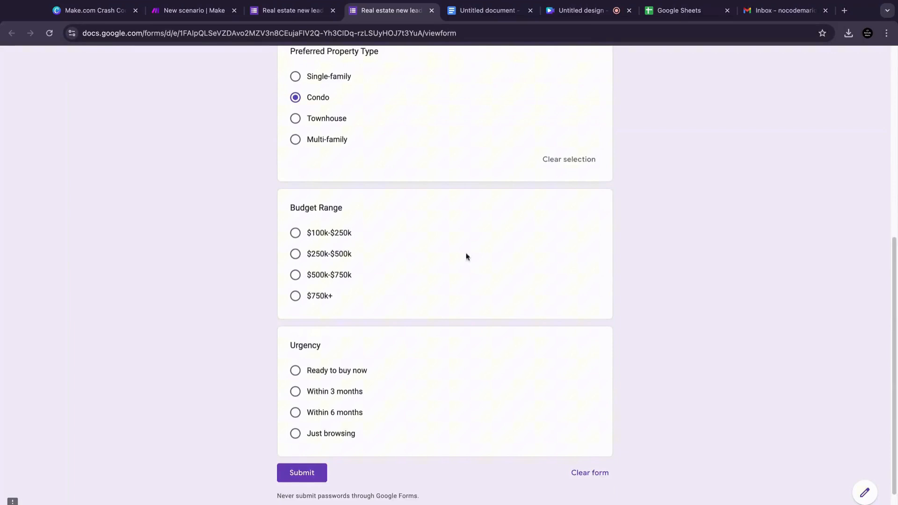
pyautogui.click(295, 253)
# Step: Switch to Make and add a Google Forms Watch Responses trigger to the new scenario
pyautogui.hotkey('ctrl', 'shift', 'Tab')
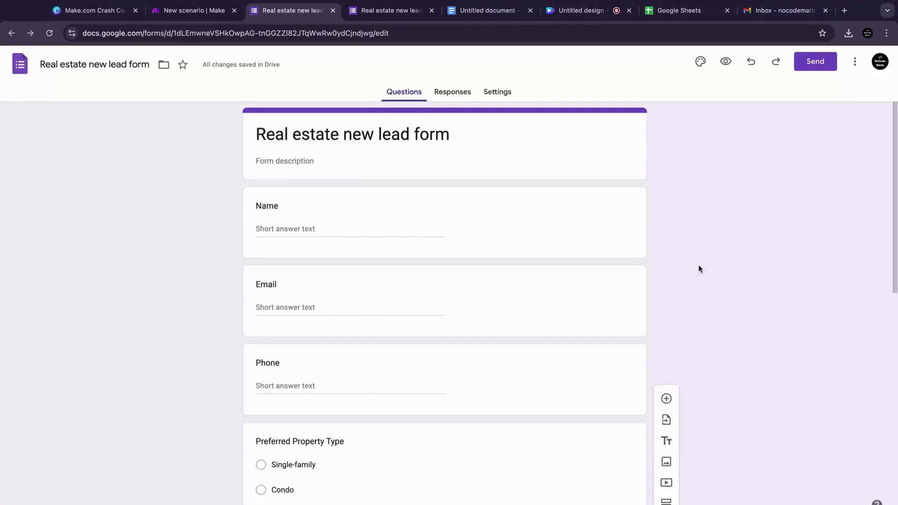
pyautogui.hotkey('ctrl', 'shift', 'Tab')
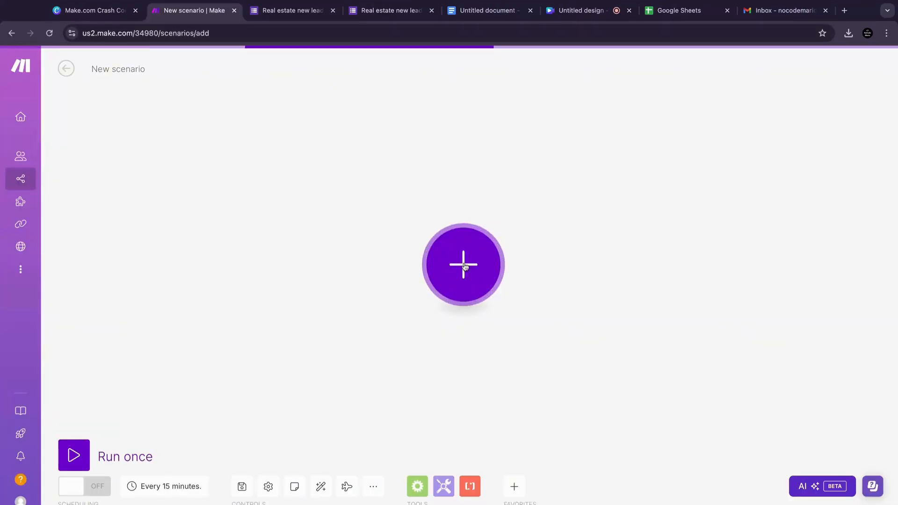
pyautogui.click(464, 266)
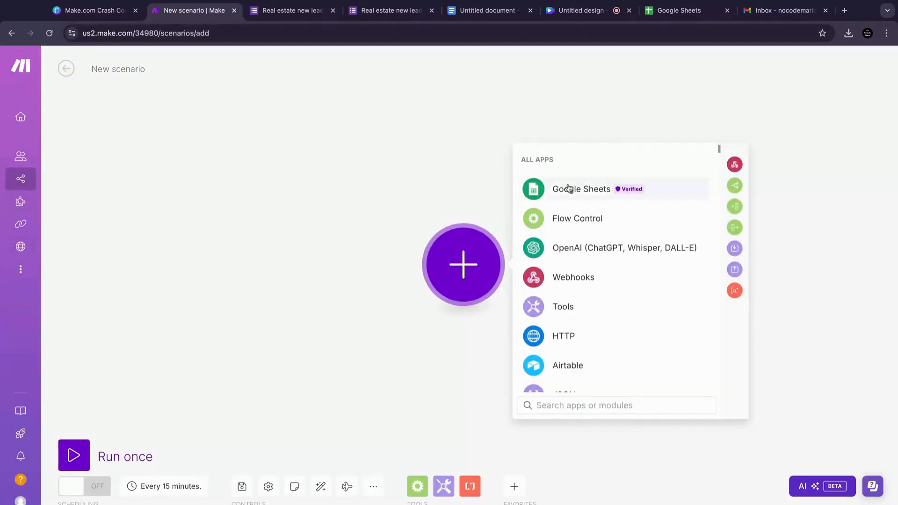
pyautogui.write('google')
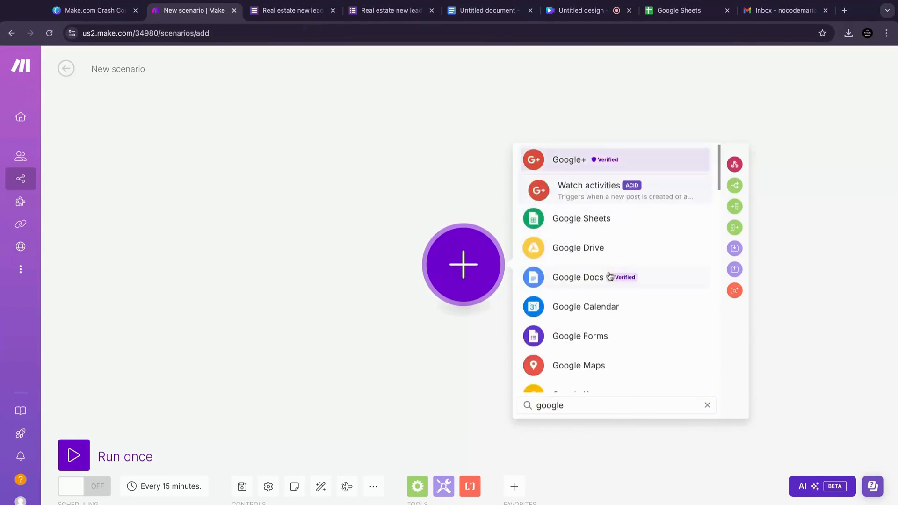
pyautogui.click(605, 336)
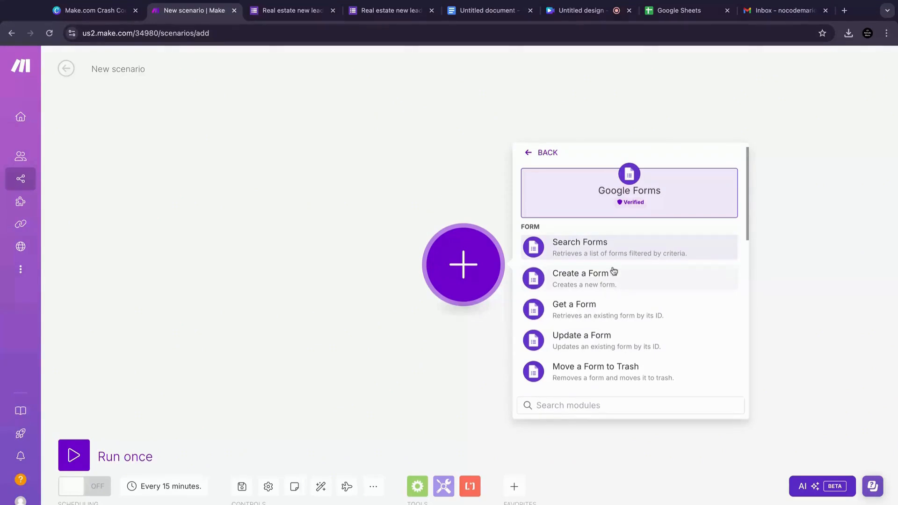
pyautogui.scroll(-3, 747, 224)
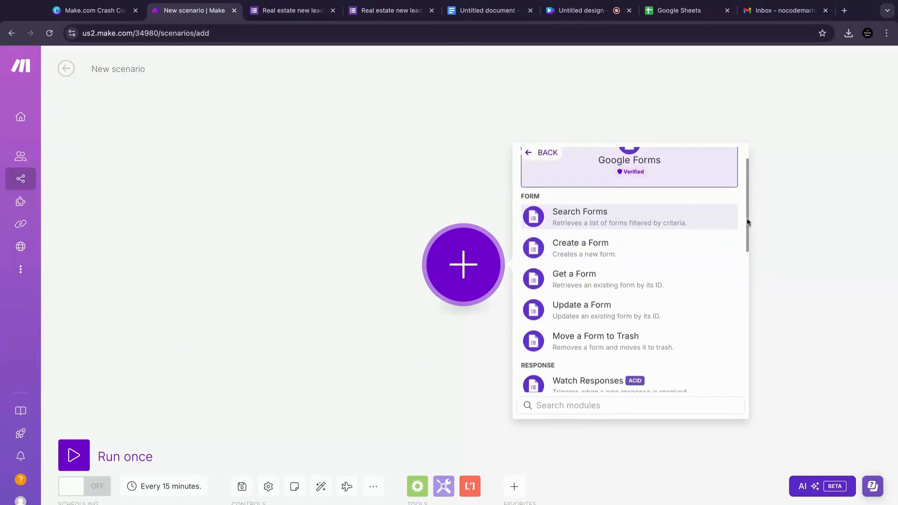
pyautogui.scroll(-2, 748, 223)
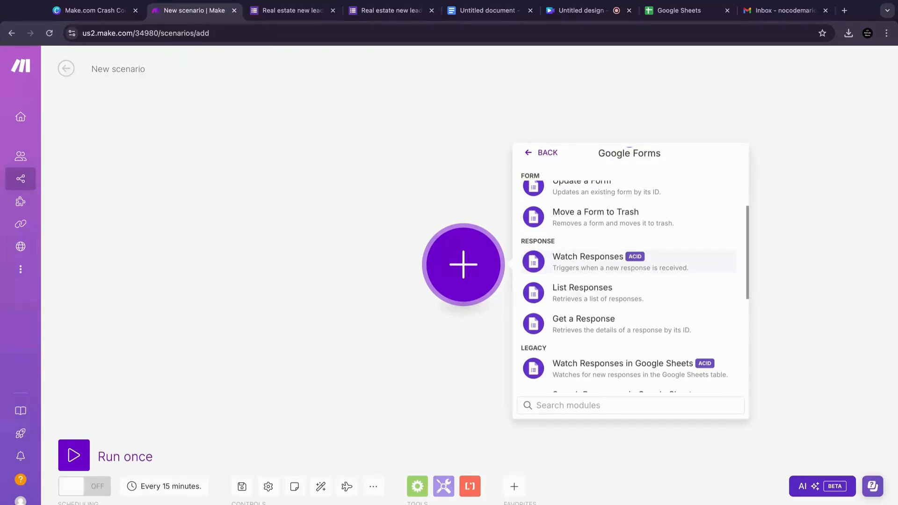
pyautogui.click(684, 261)
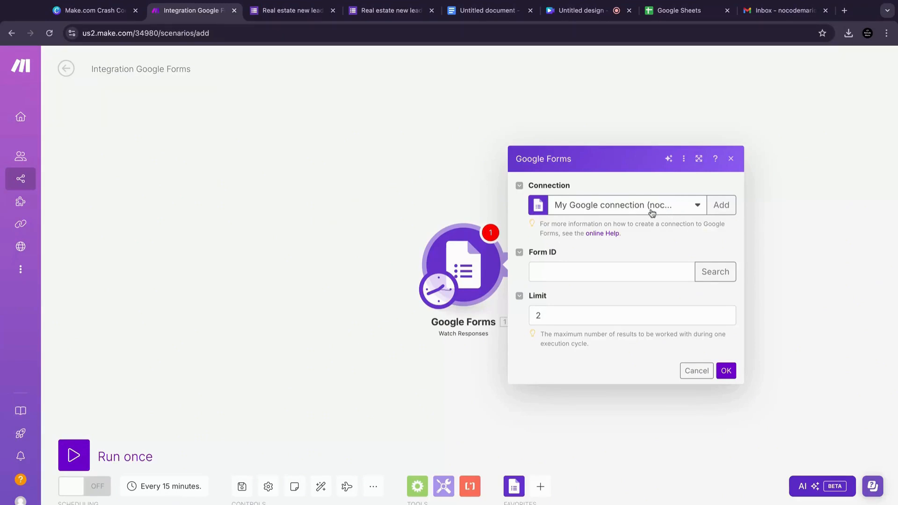
# Step: Set the trigger's Limit to 1
pyautogui.click(566, 314)
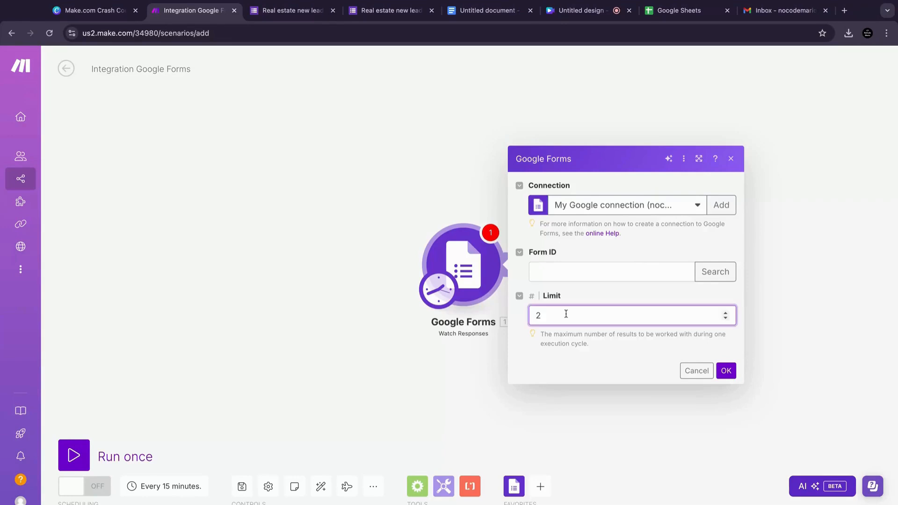
pyautogui.press('BackSpace')
pyautogui.write('1')
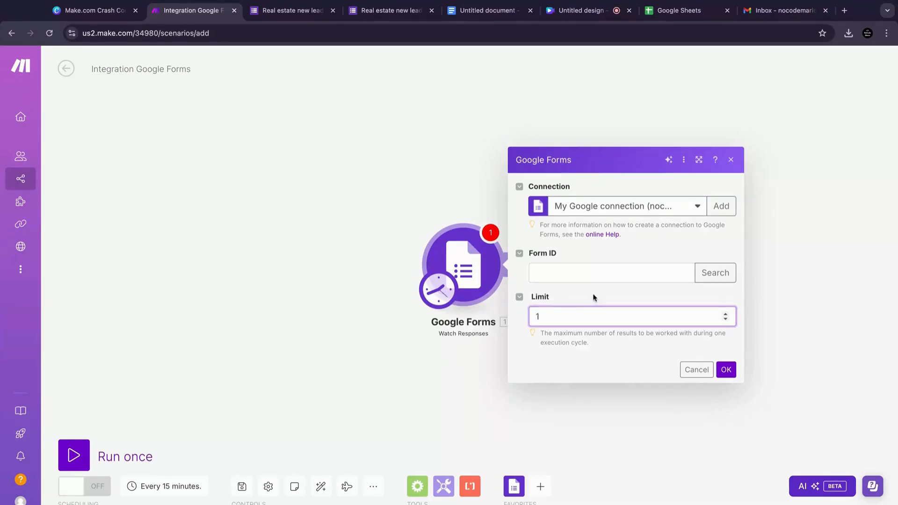
# Step: Try to paste the form ID copied from the preview page's address into the trigger's Form ID field
pyautogui.click(608, 272)
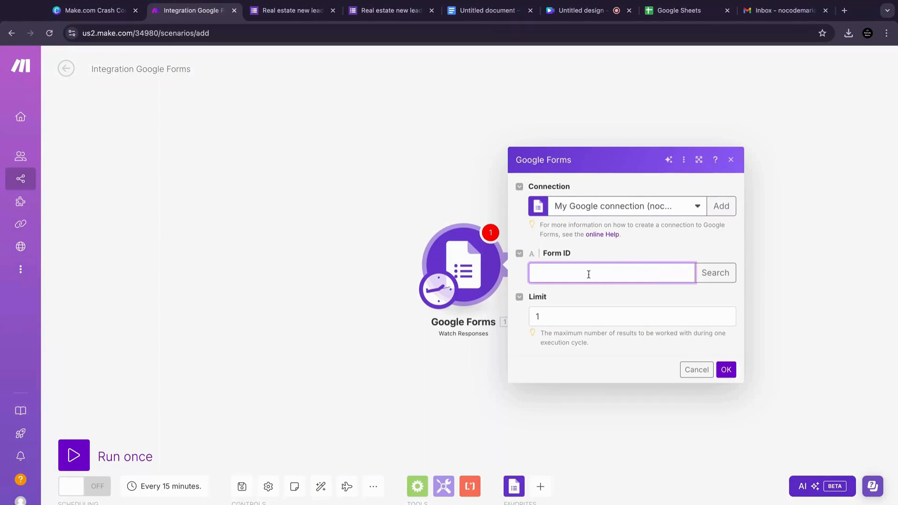
pyautogui.click(379, 14)
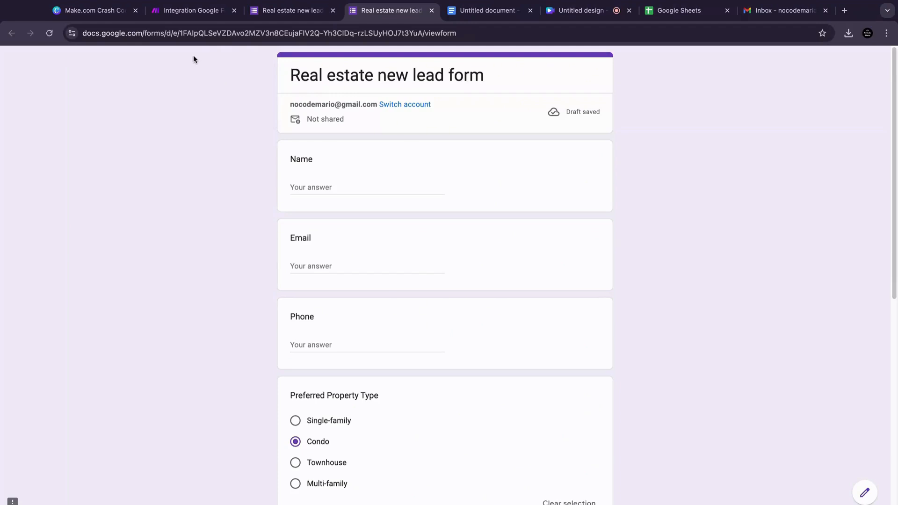
pyautogui.click(180, 32)
pyautogui.moveTo(181, 33); pyautogui.dragTo(422, 34)
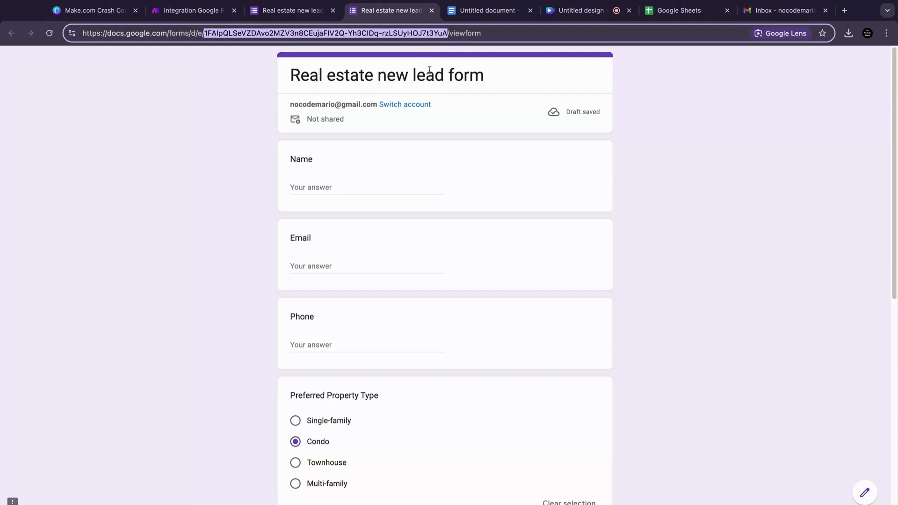
pyautogui.click(197, 10)
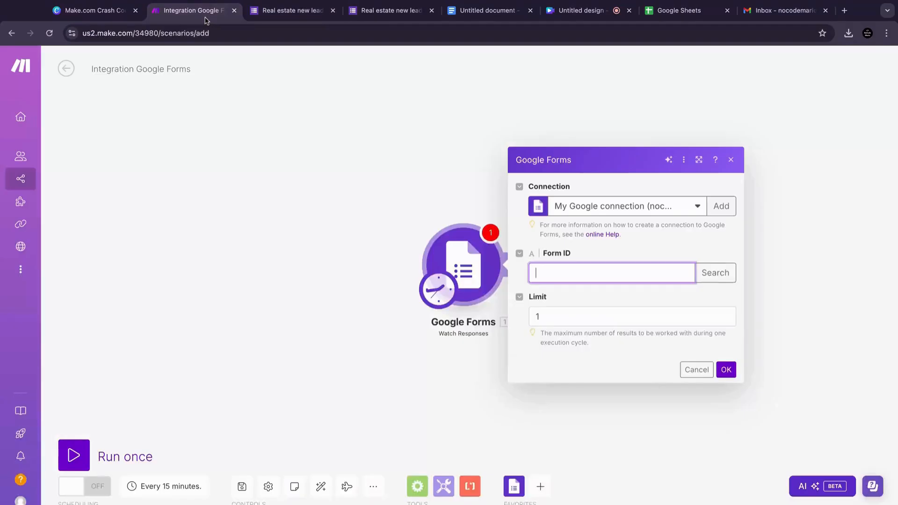
pyautogui.hotkey('ctrl', 'v')
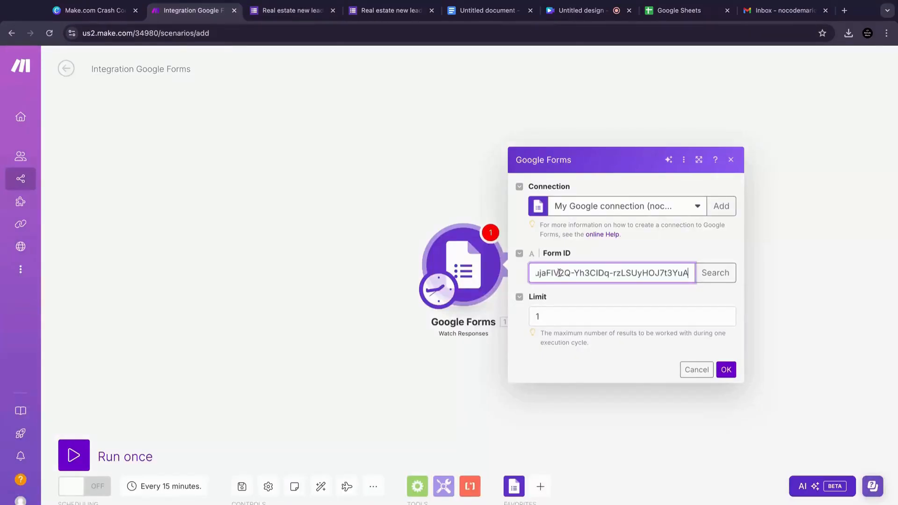
# Step: Fill the Form ID by searching the connected account's forms, then confirm the trigger settings
pyautogui.click(703, 290)
pyautogui.click(716, 274)
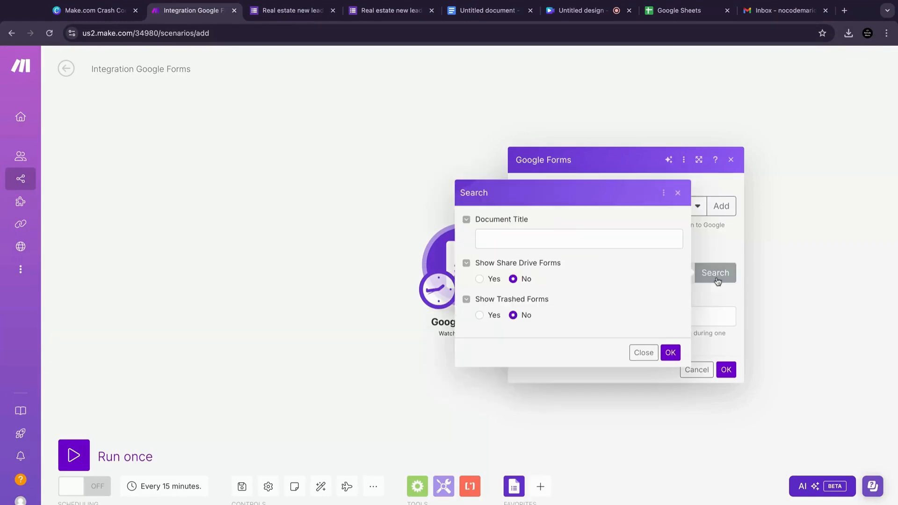
pyautogui.click(671, 356)
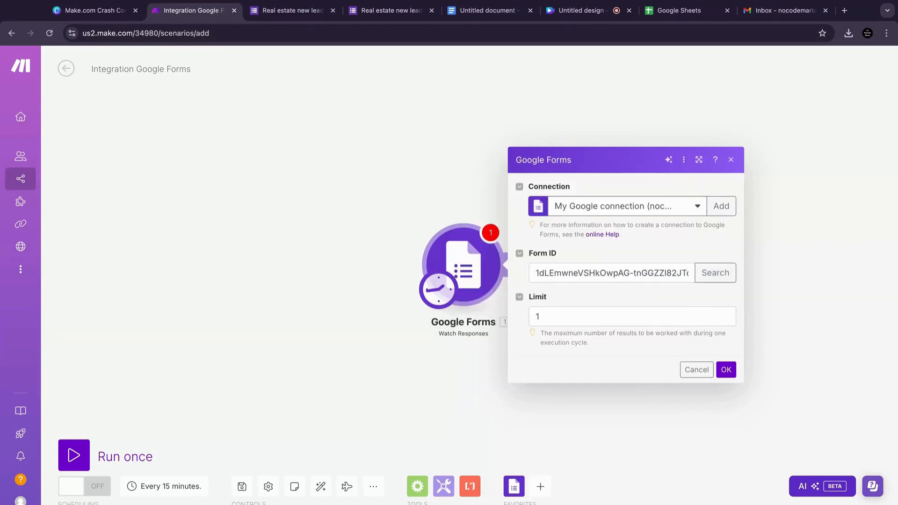
pyautogui.click(728, 371)
pyautogui.click(727, 316)
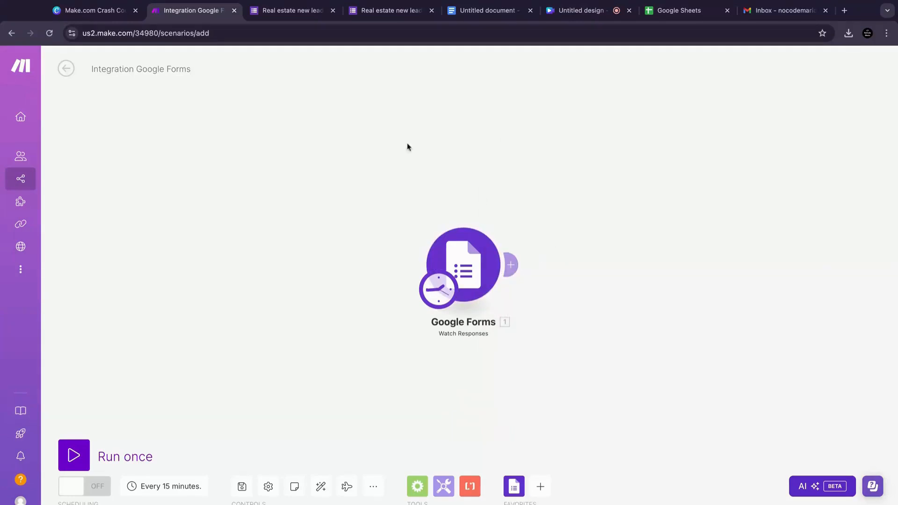
# Step: In the form preview, enter "test name" as Name, a test e-mail address and a test phone number
pyautogui.click(373, 15)
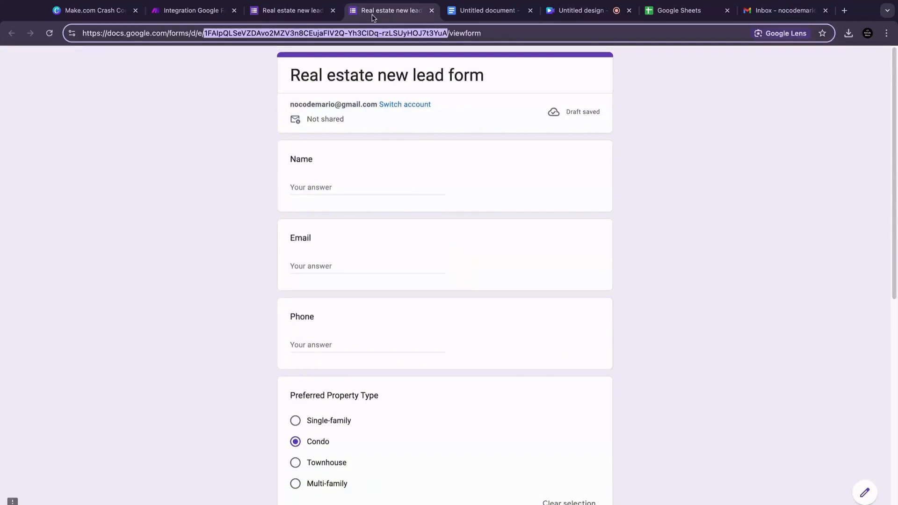
pyautogui.click(374, 183)
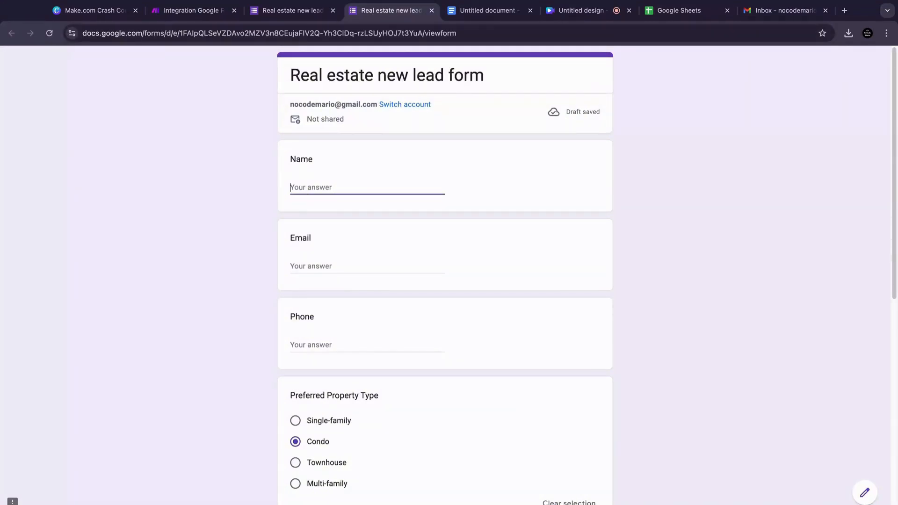
pyautogui.write('test')
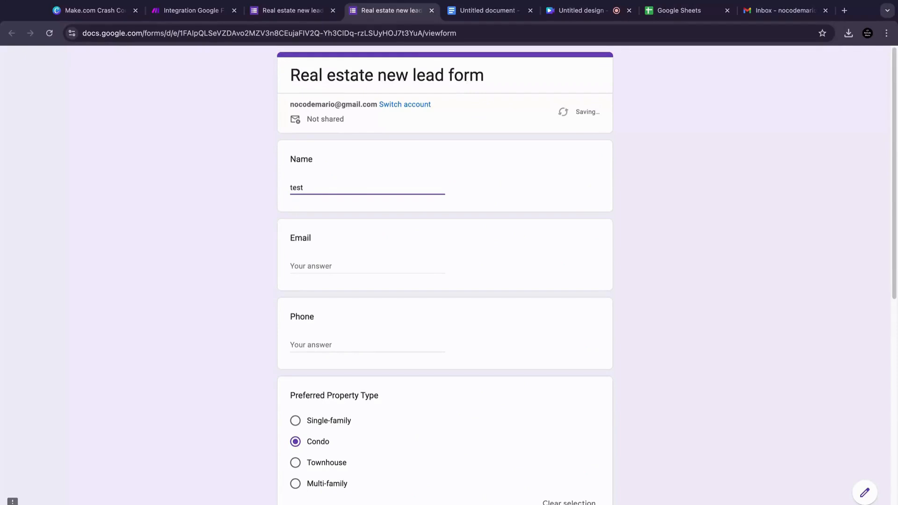
pyautogui.write(' name')
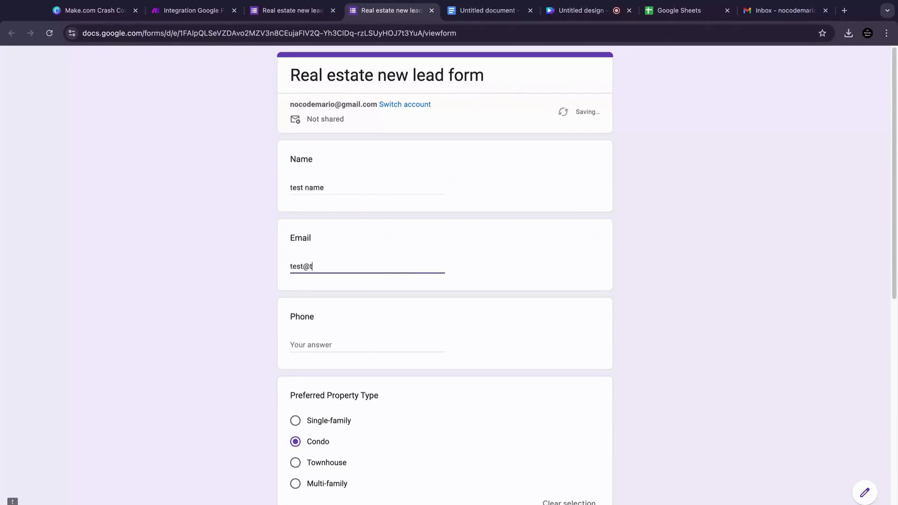
pyautogui.write('m')
pyautogui.click(383, 346)
pyautogui.write('2983649827349832')
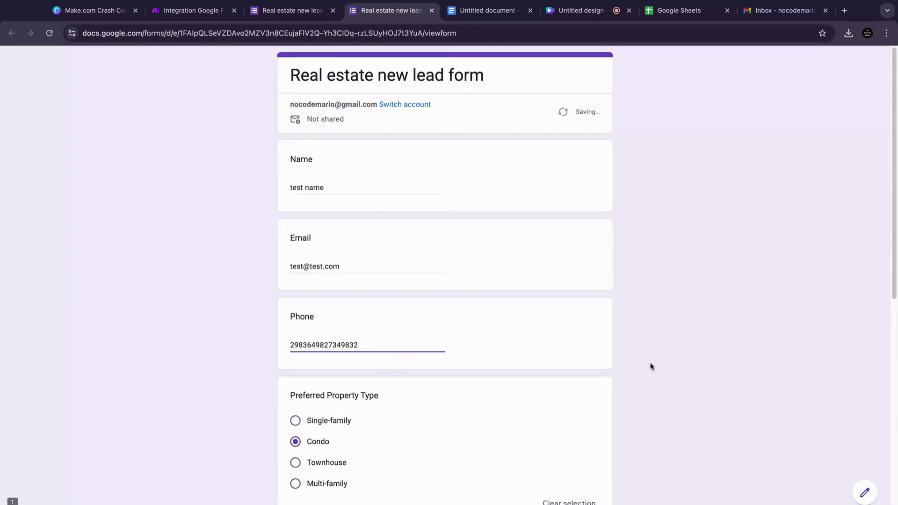
# Step: Choose Ready to buy now for Urgency and submit the test response
pyautogui.scroll(-5, 651, 367)
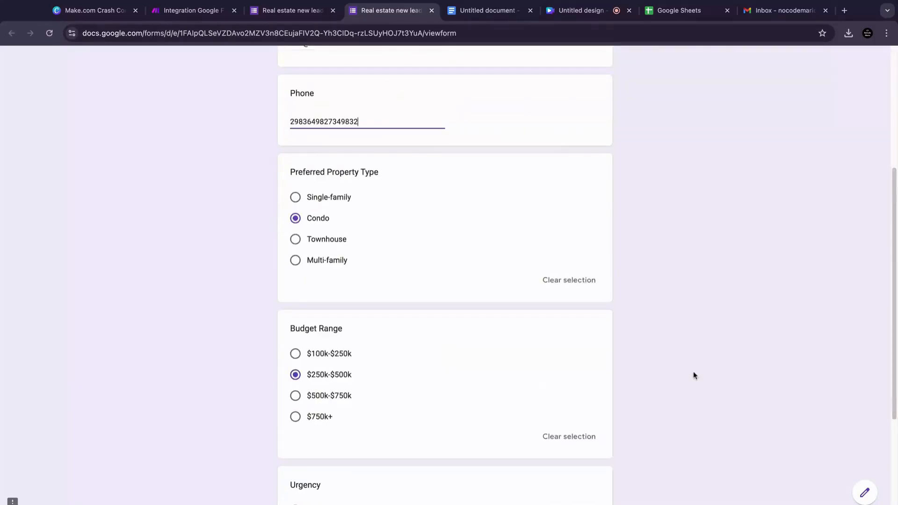
pyautogui.scroll(-4, 413, 362)
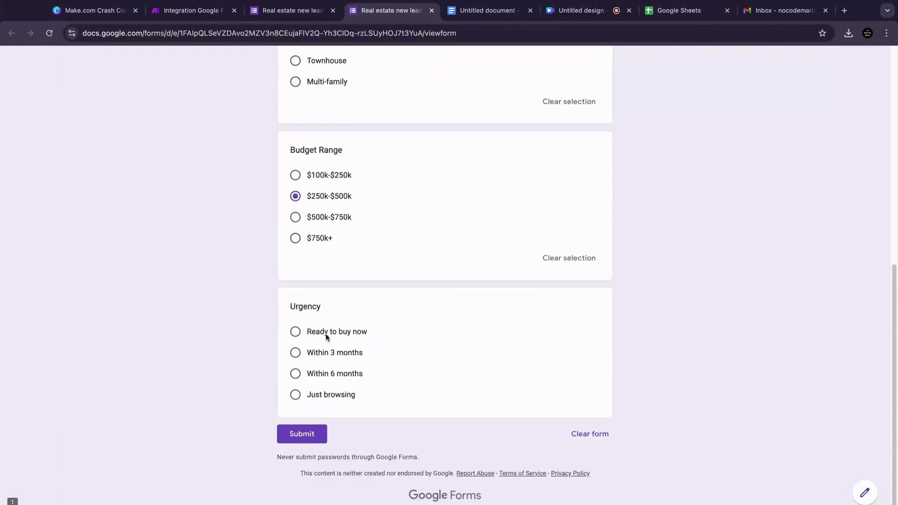
pyautogui.click(326, 333)
pyautogui.click(316, 459)
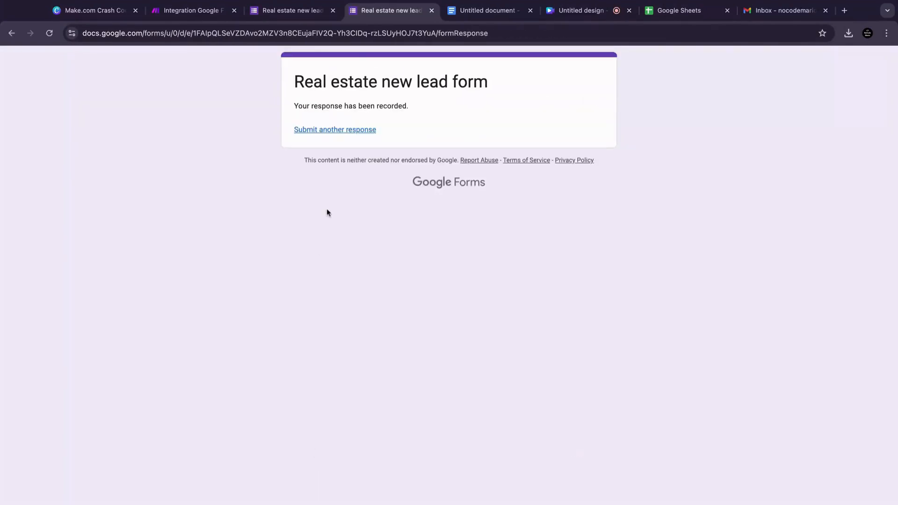
# Step: Switch to Make and run the scenario once
pyautogui.click(190, 11)
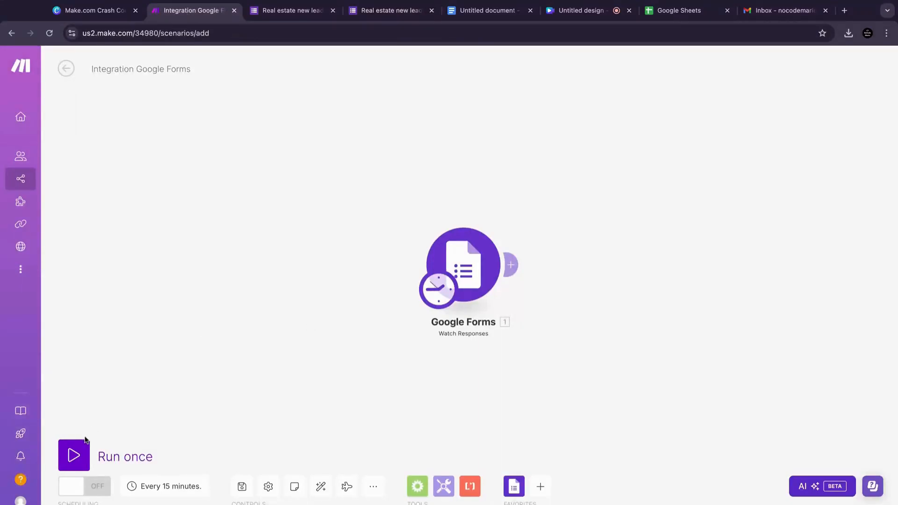
pyautogui.click(79, 452)
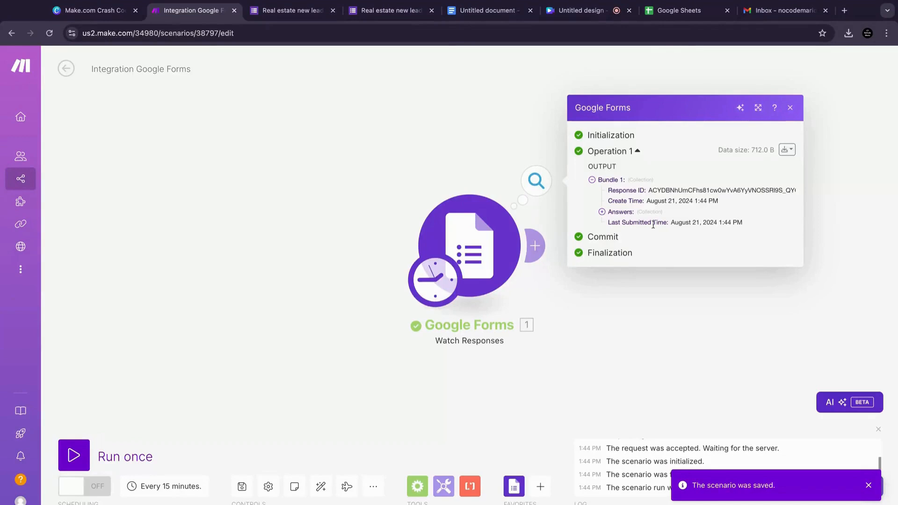
# Step: Expand the Answers and Name collections in the trigger's output bundle
pyautogui.click(603, 212)
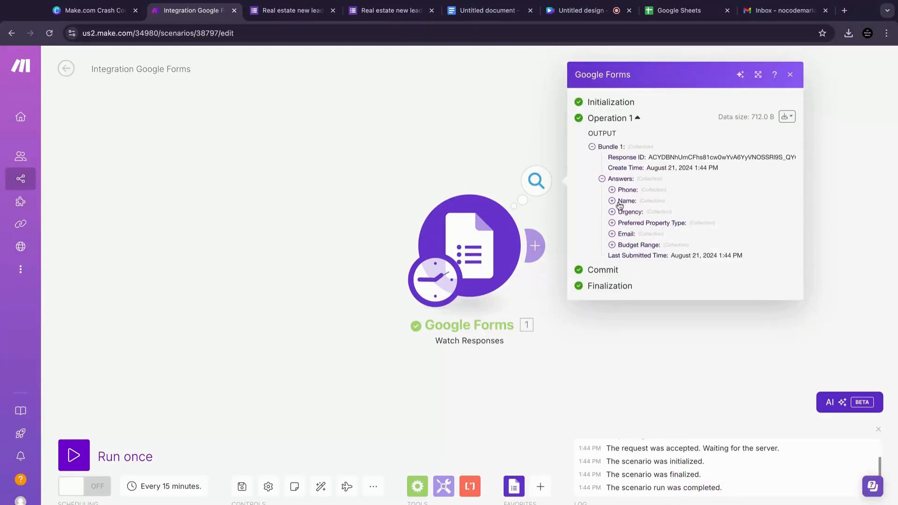
pyautogui.click(612, 201)
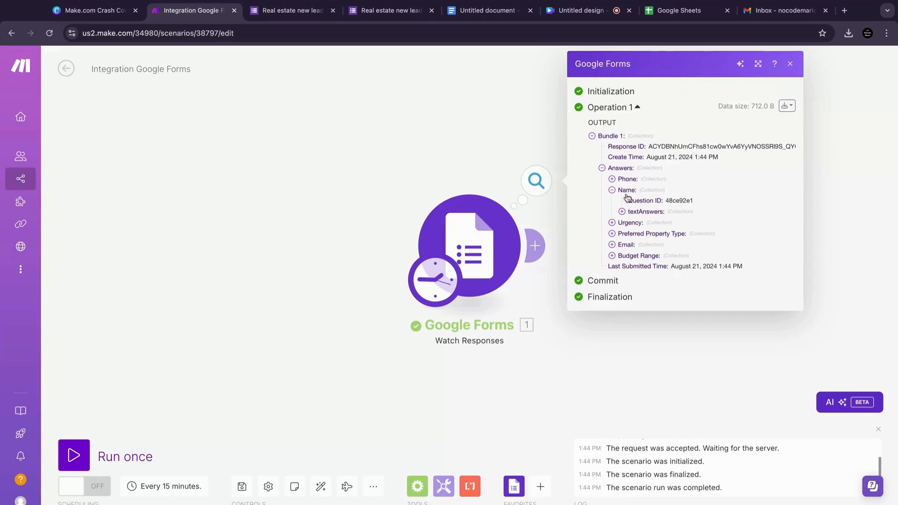
# Step: Expand the Name answer's textAnswers and answers collections down to the first item in the output bundle
pyautogui.click(622, 212)
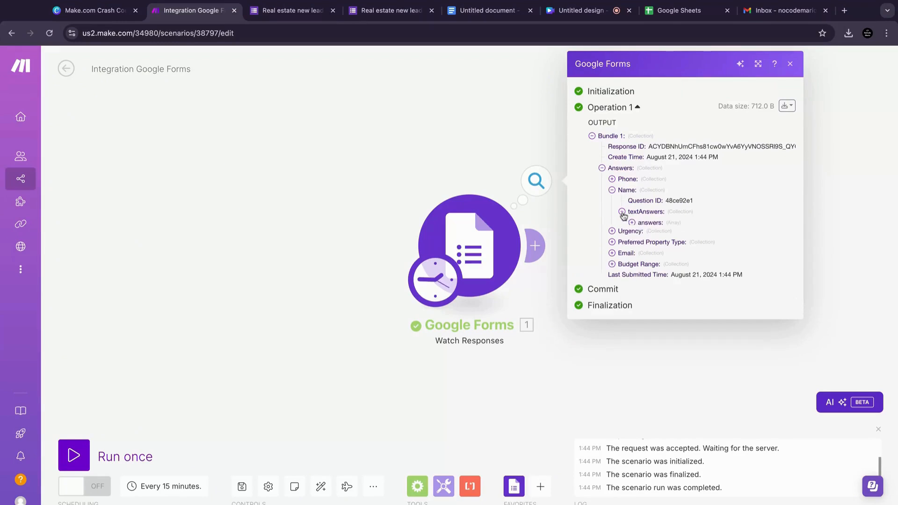
pyautogui.click(633, 225)
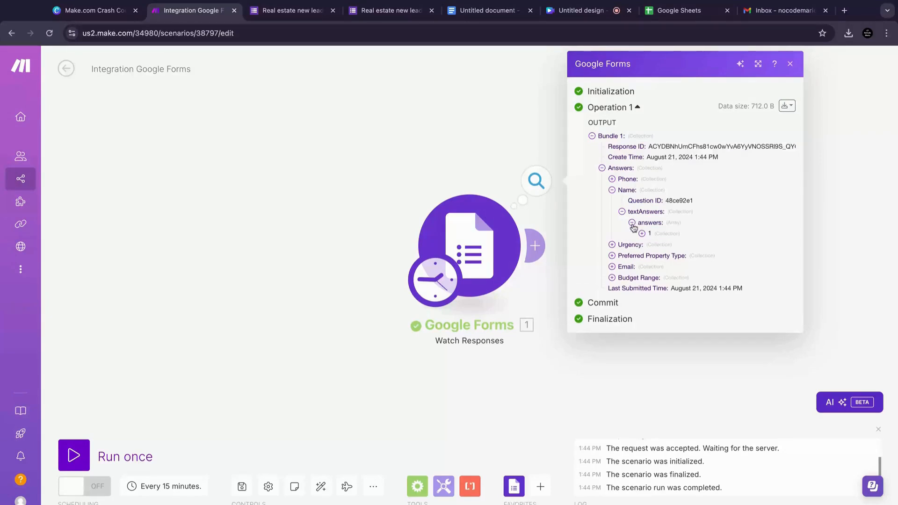
pyautogui.click(644, 235)
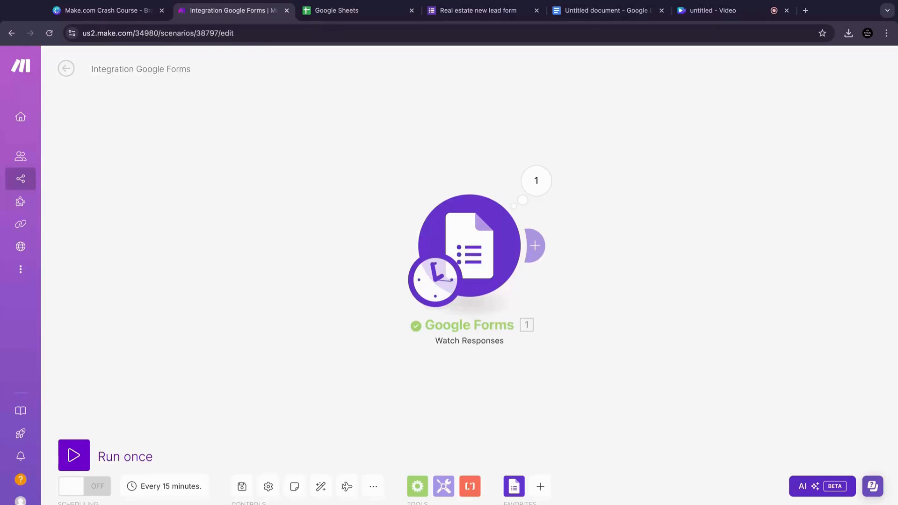
# Step: Create a blank spreadsheet and name it Real estate leads
pyautogui.click(360, 10)
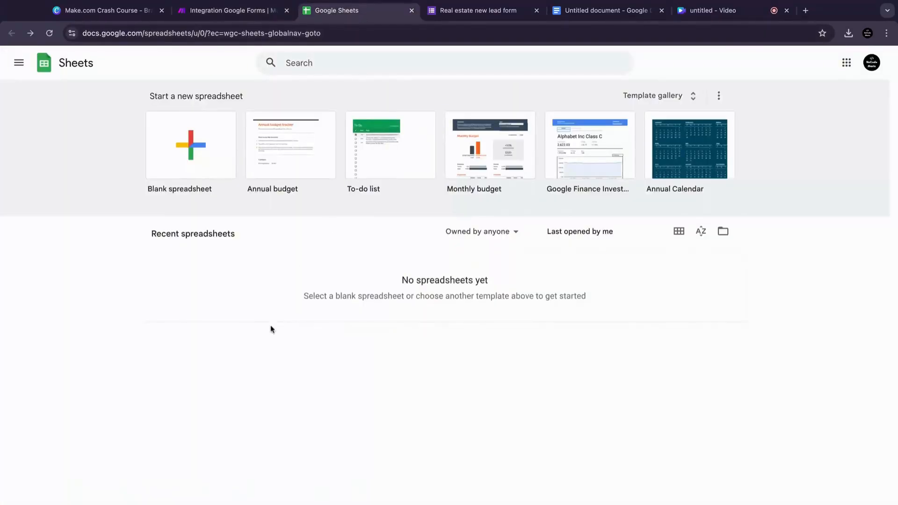
pyautogui.click(193, 154)
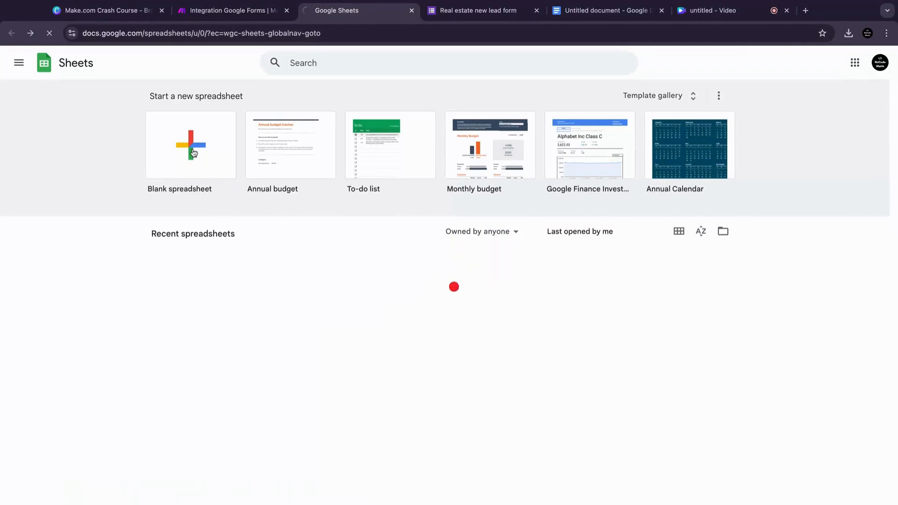
pyautogui.click(93, 57)
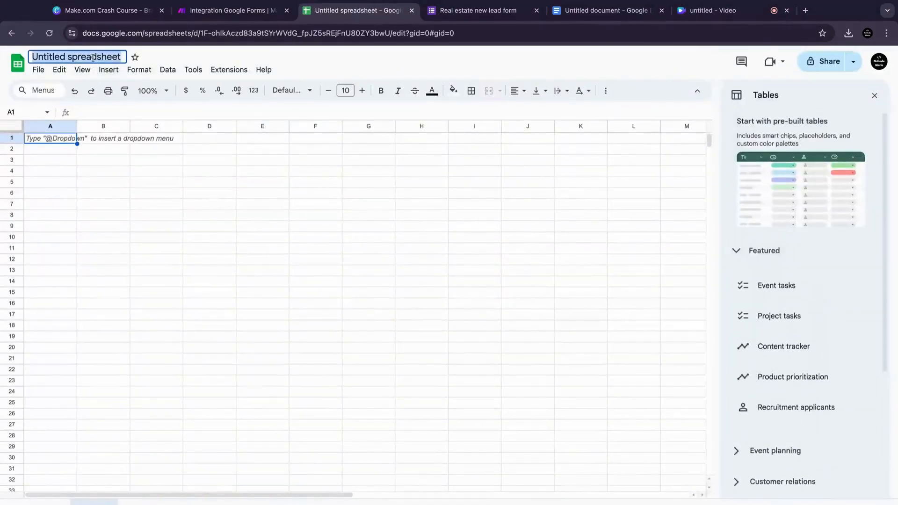
pyautogui.write('Real')
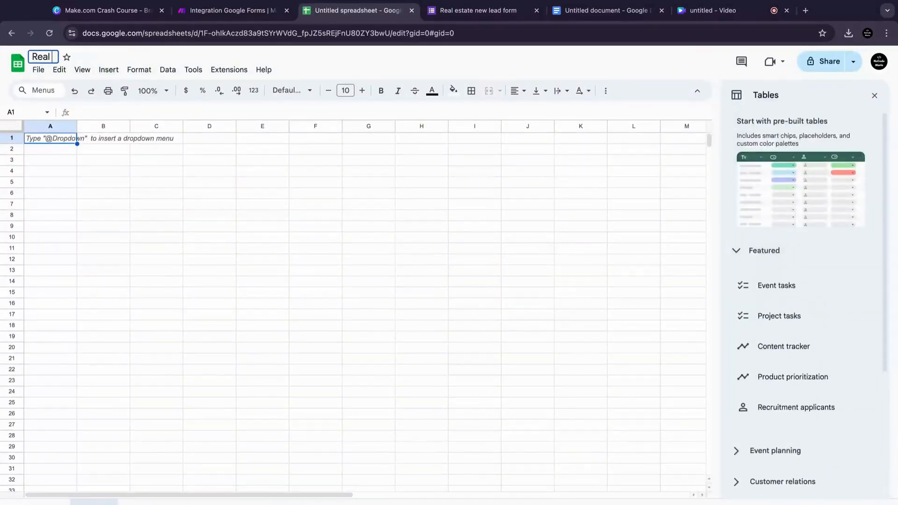
pyautogui.write(' state')
pyautogui.press('BackSpace')
pyautogui.press('BackSpace')
pyautogui.press('BackSpace')
pyautogui.press('BackSpace')
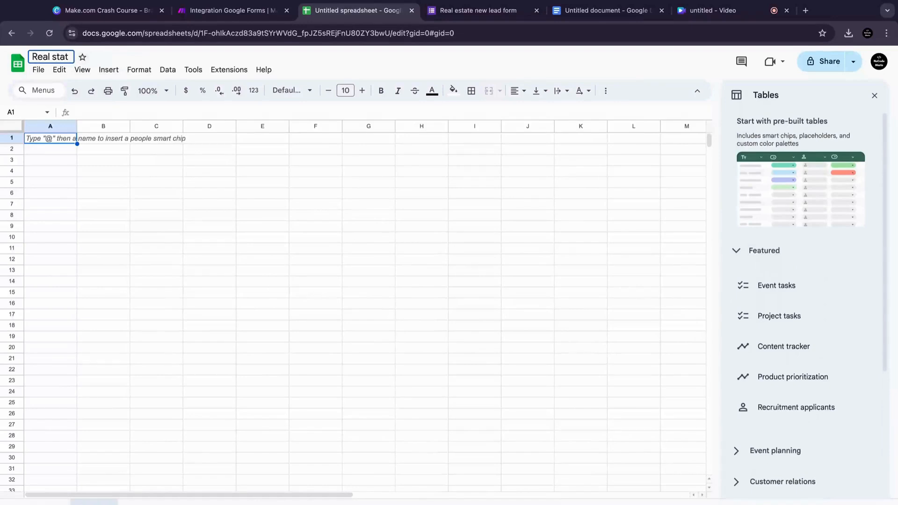
pyautogui.press('BackSpace')
pyautogui.write('estate leads')
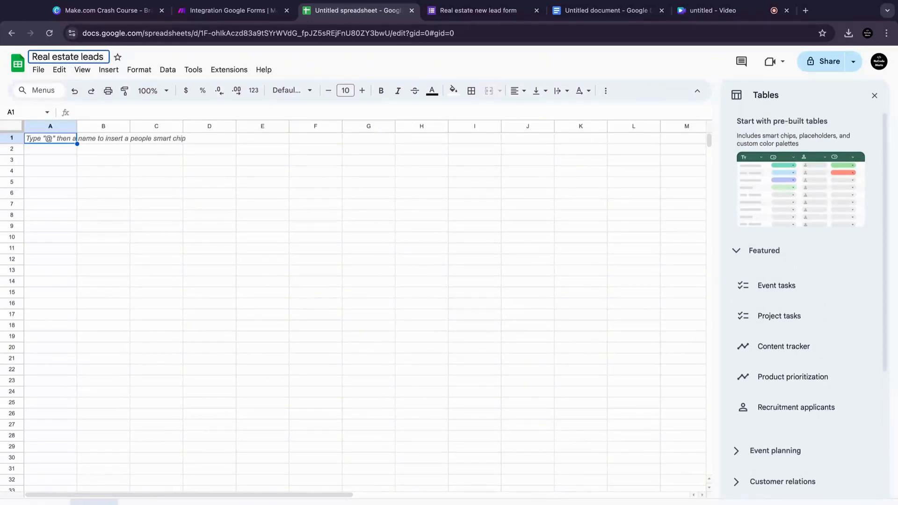
pyautogui.click(72, 140)
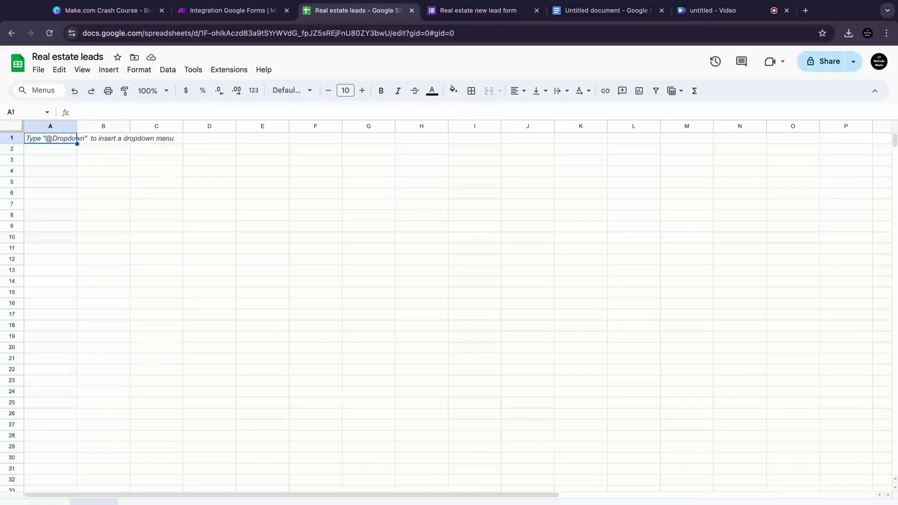
# Step: Enter the headers Name, Email and Phone in cells A1 to C1 of the sheet
pyautogui.click(478, 11)
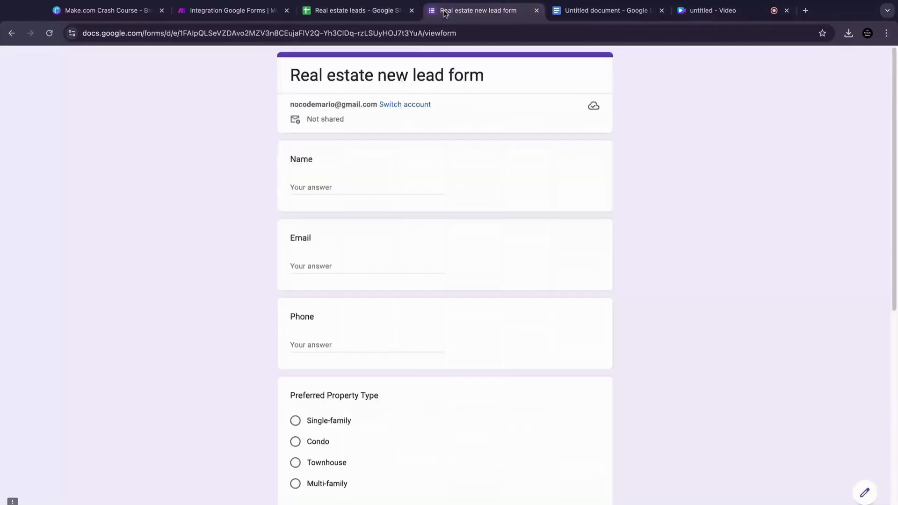
pyautogui.moveTo(474, 10); pyautogui.dragTo(350, 10)
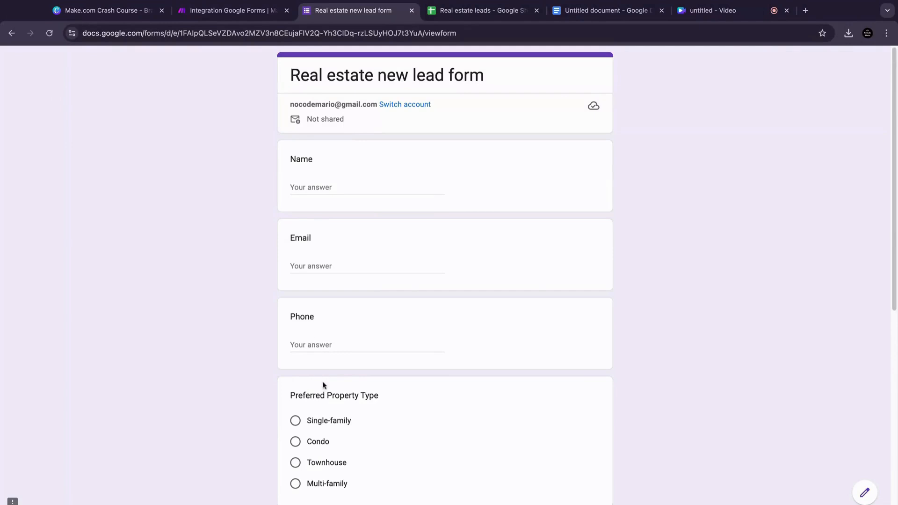
pyautogui.click(461, 11)
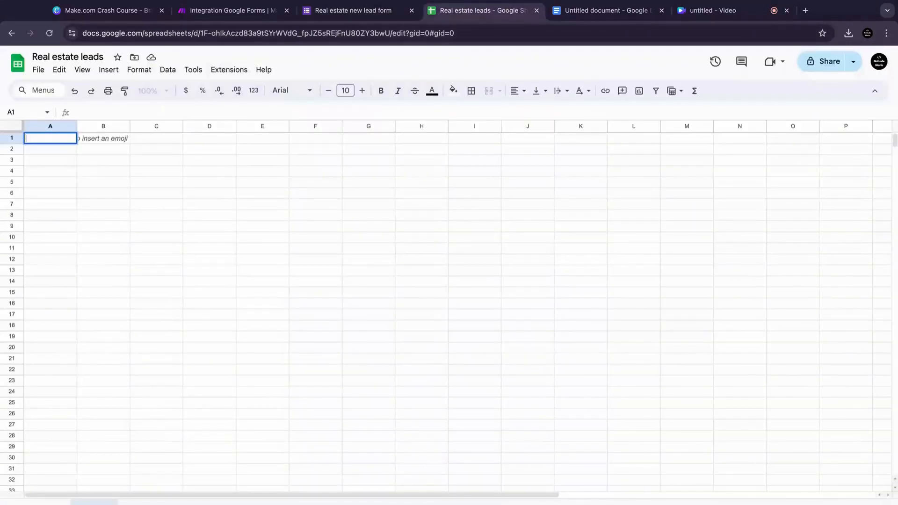
pyautogui.write('Name')
pyautogui.click(94, 140)
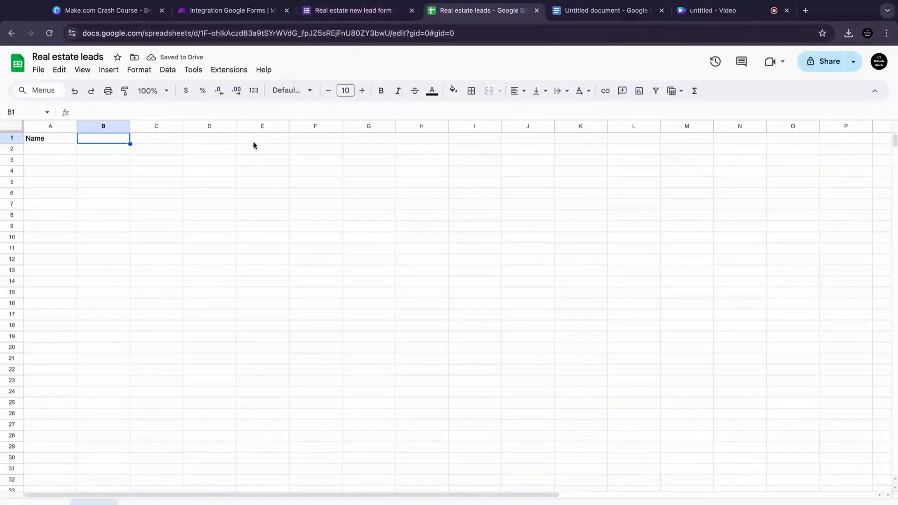
pyautogui.write('Email')
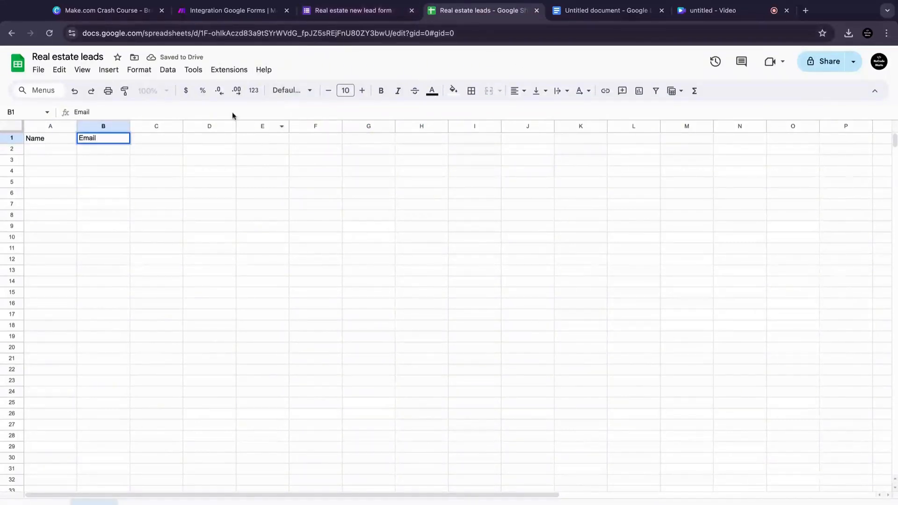
pyautogui.doubleClick(166, 139)
pyautogui.write('Ph')
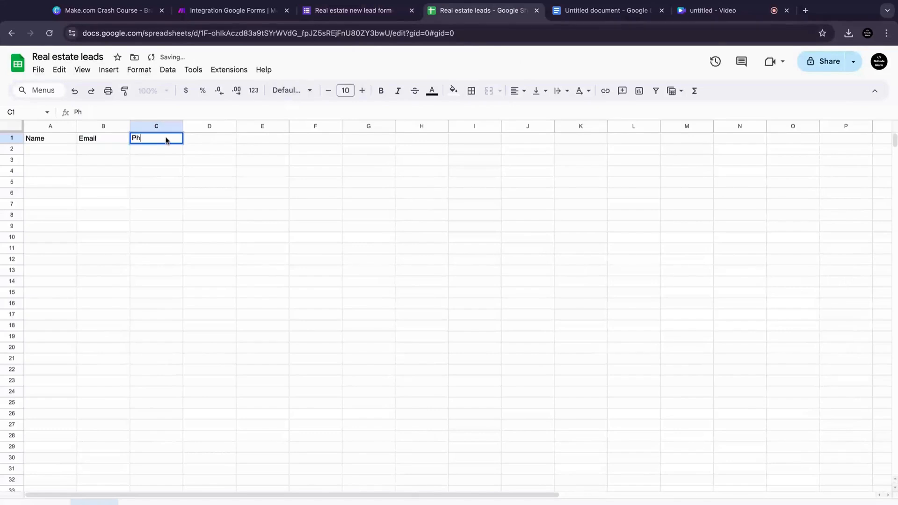
pyautogui.write('one')
pyautogui.click(211, 138)
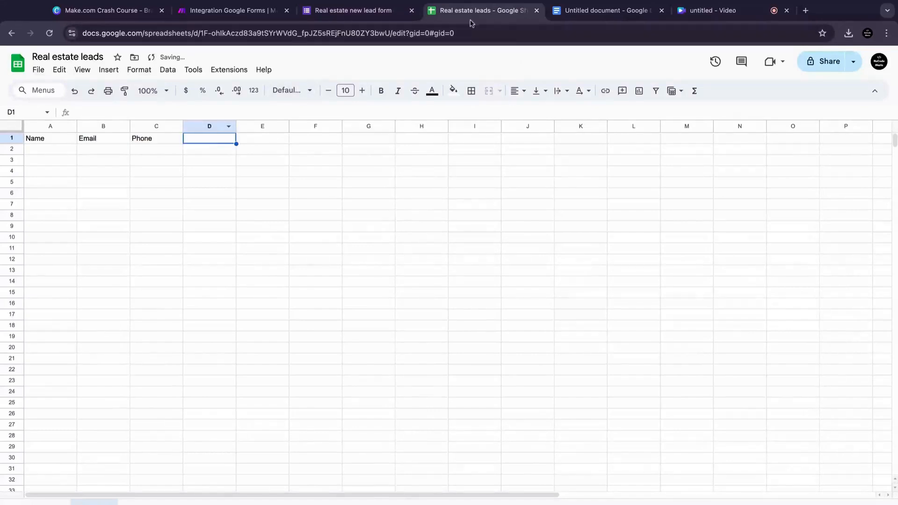
# Step: Copy the Preferred Property Type question title from the form into D1 as a single-line header
pyautogui.click(376, 10)
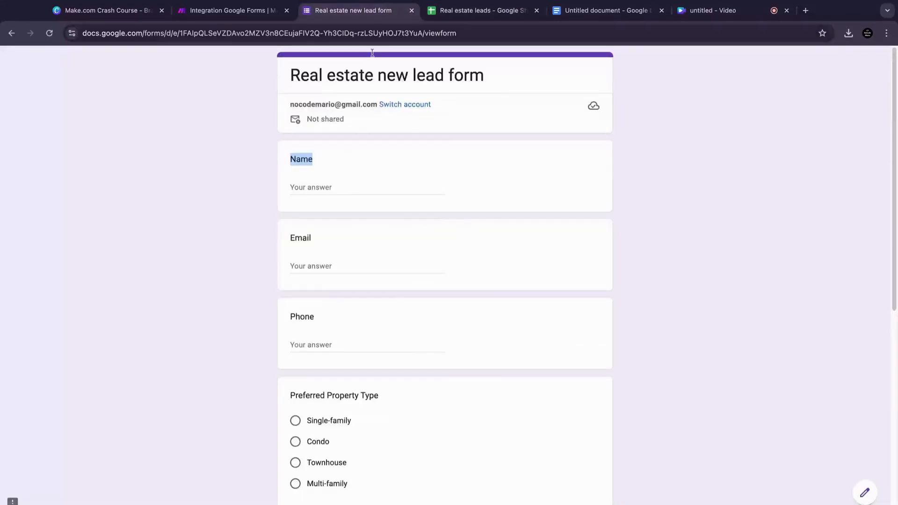
pyautogui.tripleClick(310, 393)
pyautogui.hotkey('ctrl', 'c')
pyautogui.click(478, 11)
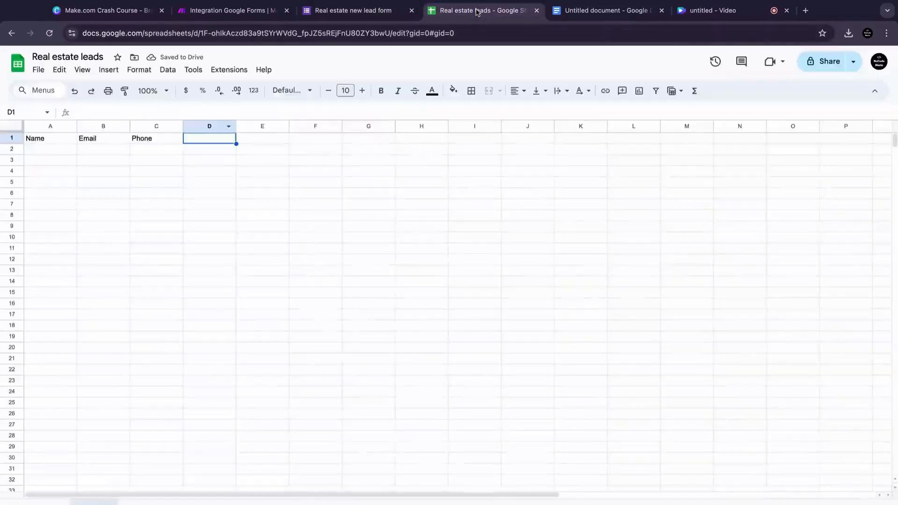
pyautogui.hotkey('ctrl', 'v')
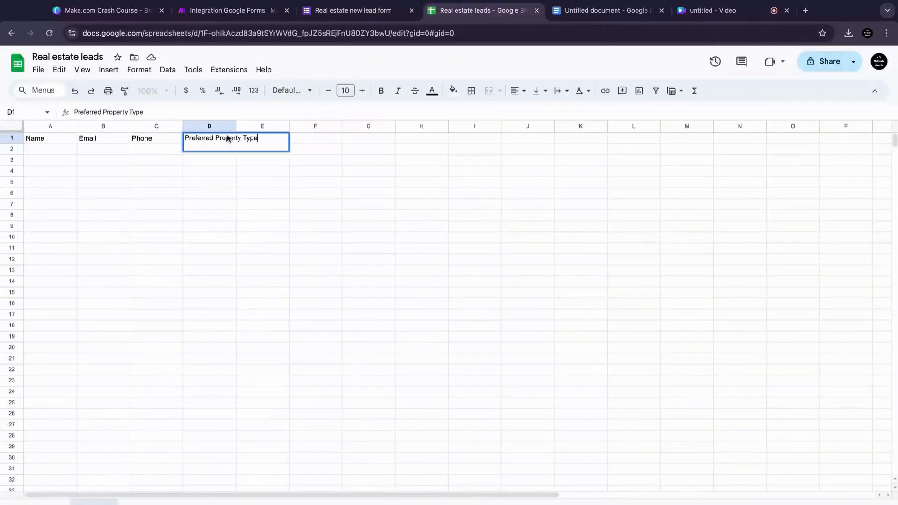
pyautogui.press('Return')
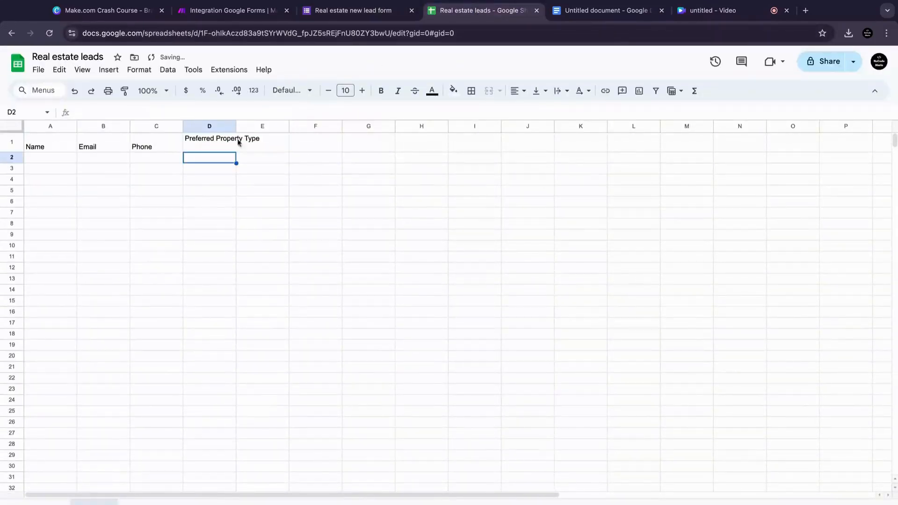
pyautogui.click(250, 148)
pyautogui.click(231, 146)
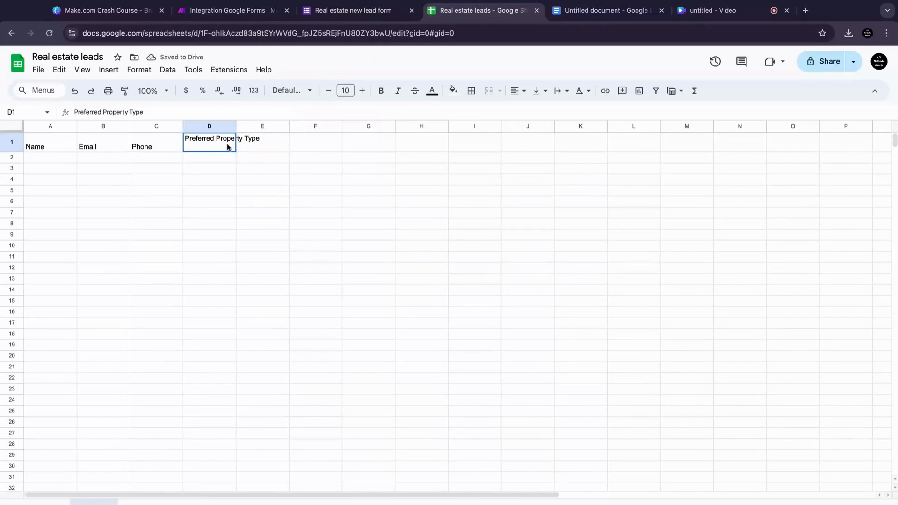
pyautogui.doubleClick(228, 148)
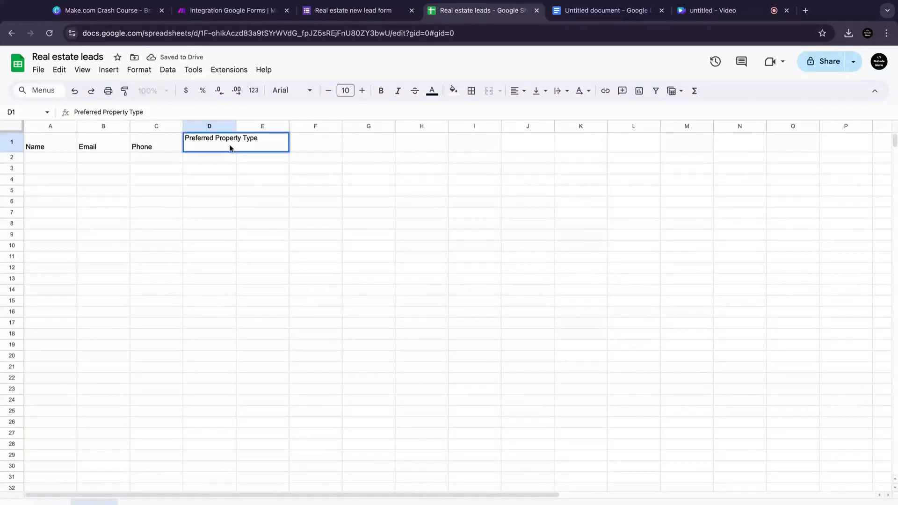
pyautogui.press('BackSpace')
pyautogui.press('Return')
# Step: Widen column D so the Preferred Property Type header fits
pyautogui.hotkey('ctrl', 'shift', 'Tab')
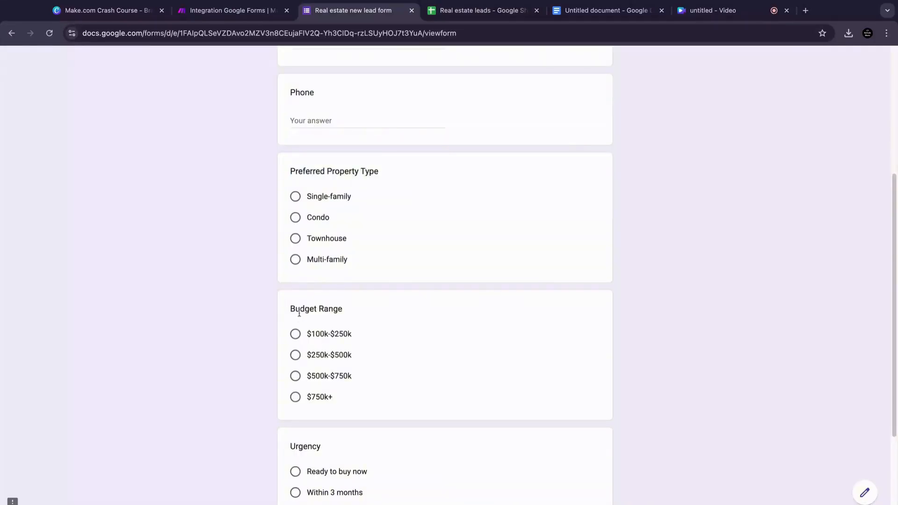
pyautogui.doubleClick(302, 310)
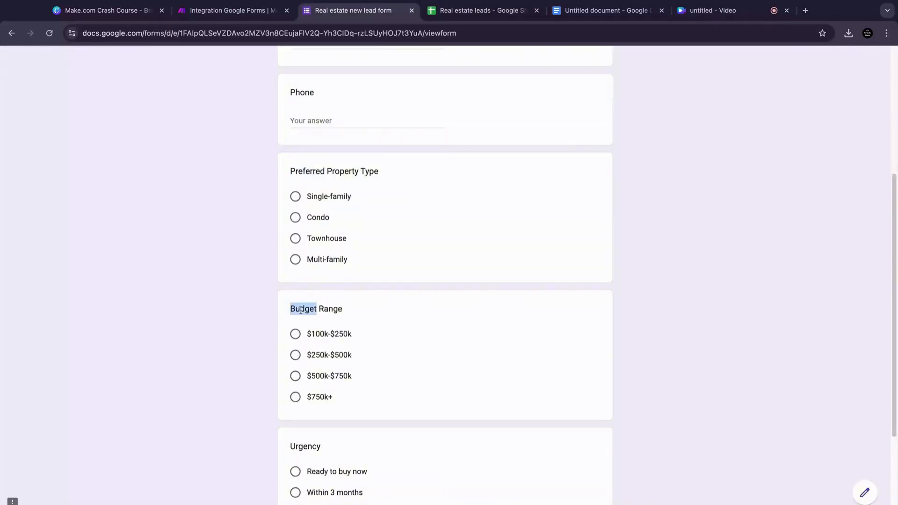
pyautogui.tripleClick(352, 308)
pyautogui.click(461, 4)
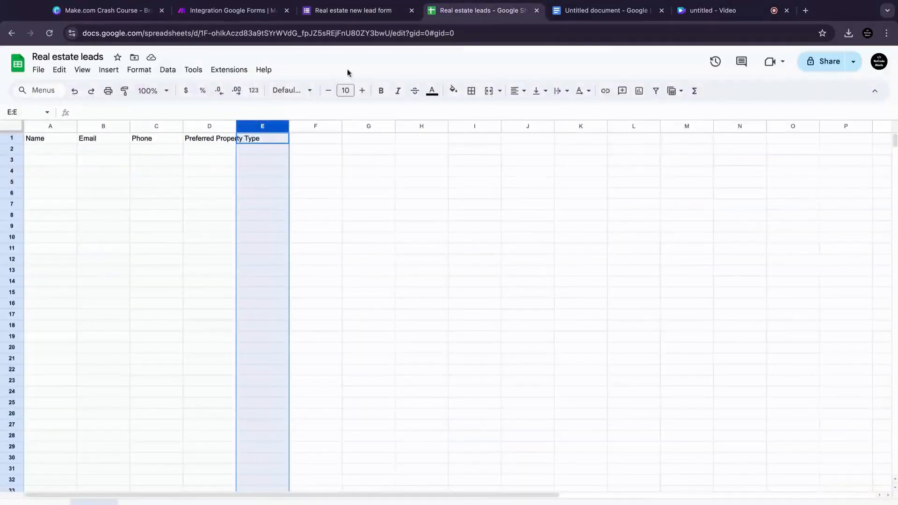
pyautogui.click(300, 127)
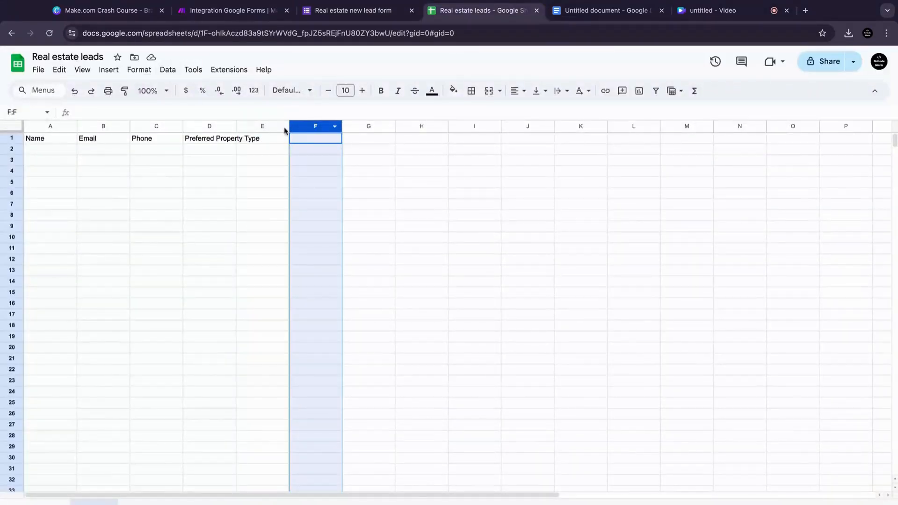
pyautogui.moveTo(236, 126); pyautogui.dragTo(274, 127)
# Step: Enter Budget Range as the header in E1
pyautogui.click(308, 136)
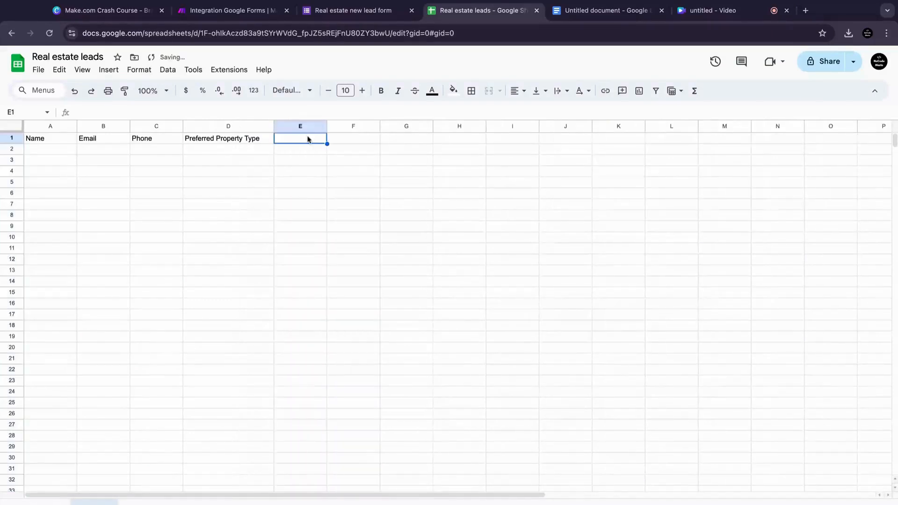
pyautogui.write('Budget Range')
pyautogui.click(344, 138)
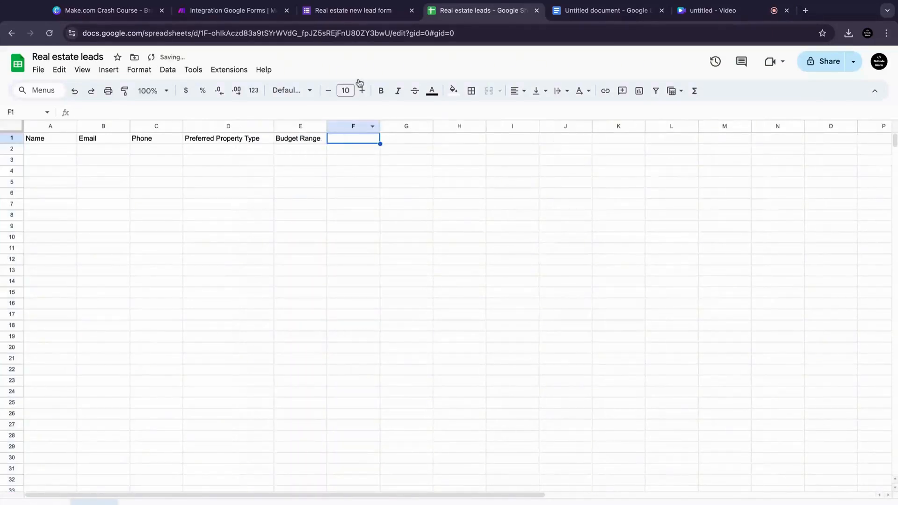
# Step: Copy the Urgency question title from the form into F1 as a header
pyautogui.click(360, 10)
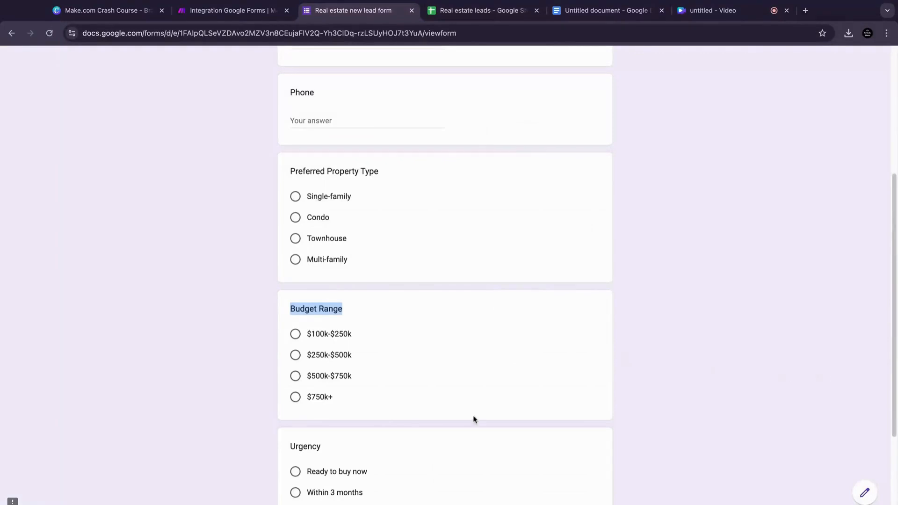
pyautogui.doubleClick(311, 445)
pyautogui.hotkey('ctrl', 'c')
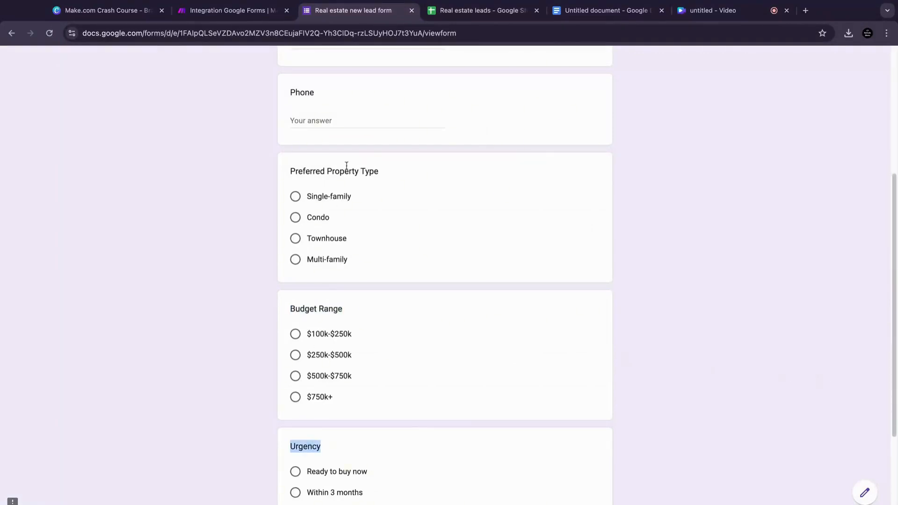
pyautogui.click(437, 15)
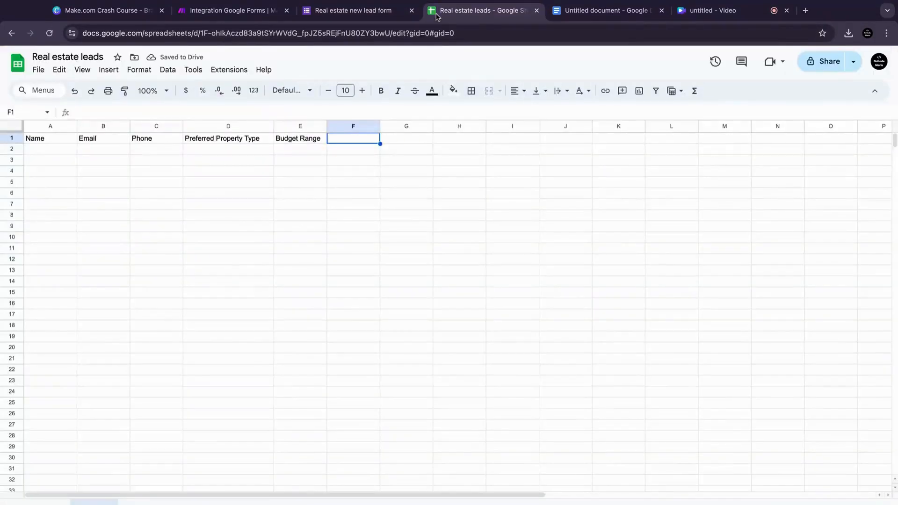
pyautogui.doubleClick(345, 143)
pyautogui.hotkey('ctrl', 'v')
# Step: Make the whole header row bold
pyautogui.click(8, 139)
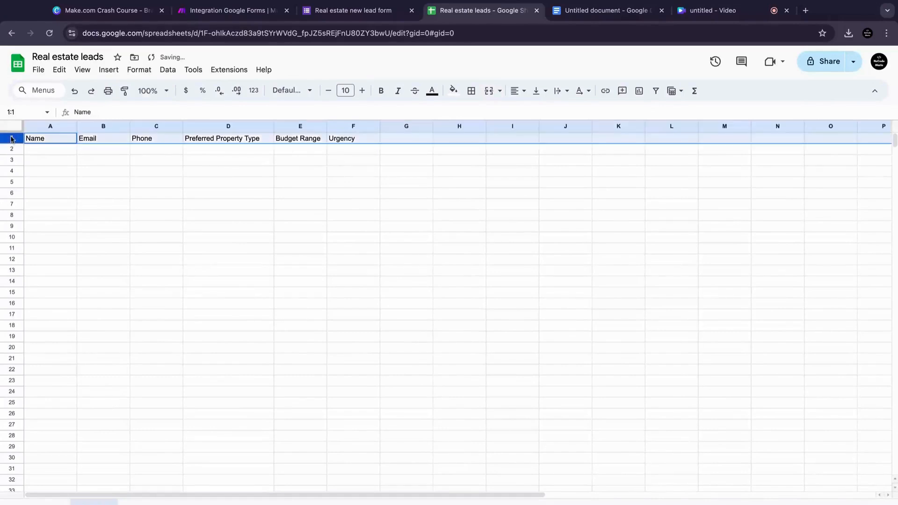
pyautogui.press('super+b')
pyautogui.click(406, 193)
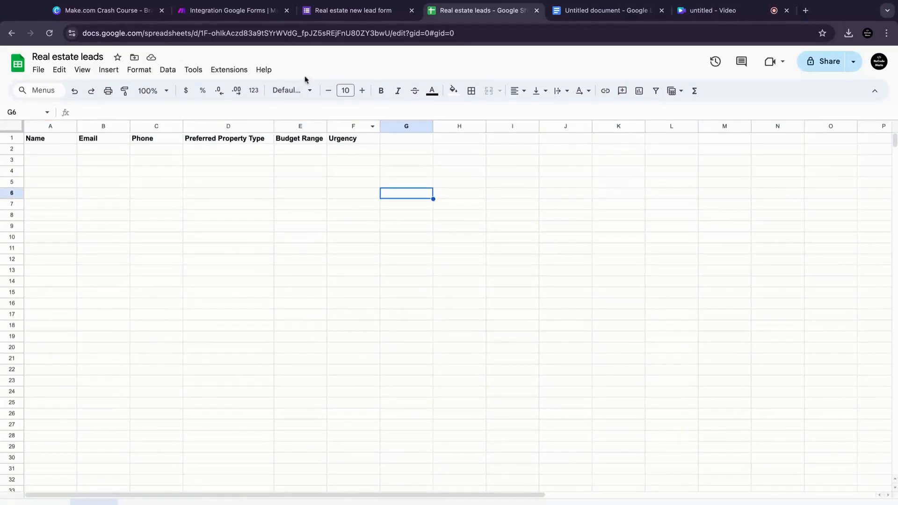
# Step: Switch to the Make scenario and add a Google Sheets Add a Row module after the Google Forms trigger
pyautogui.click(257, 12)
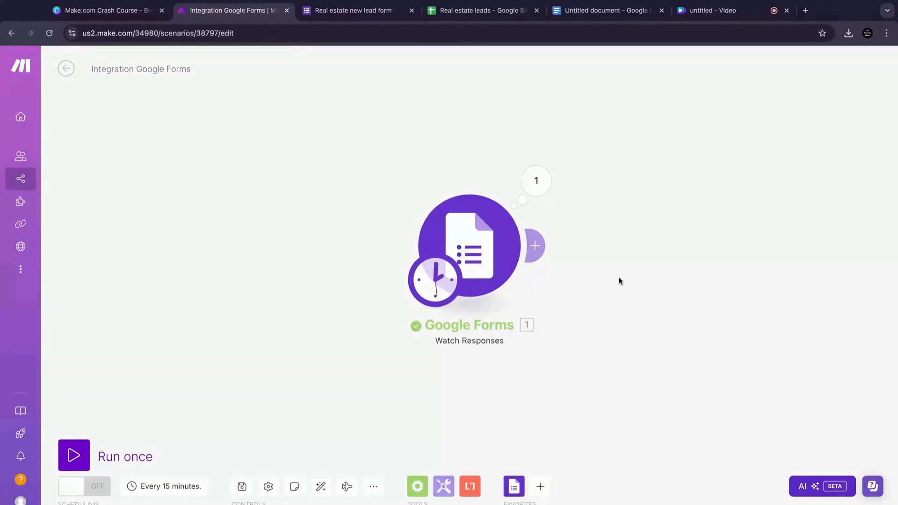
pyautogui.click(546, 250)
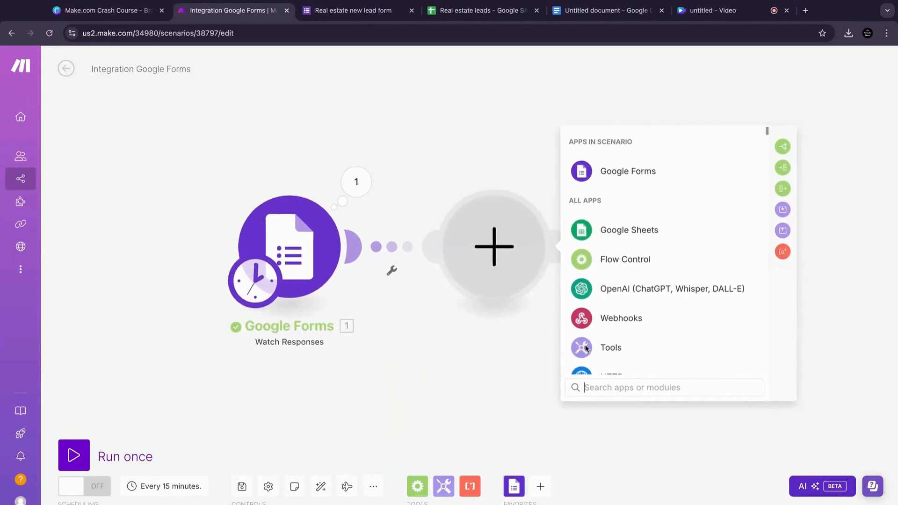
pyautogui.click(630, 235)
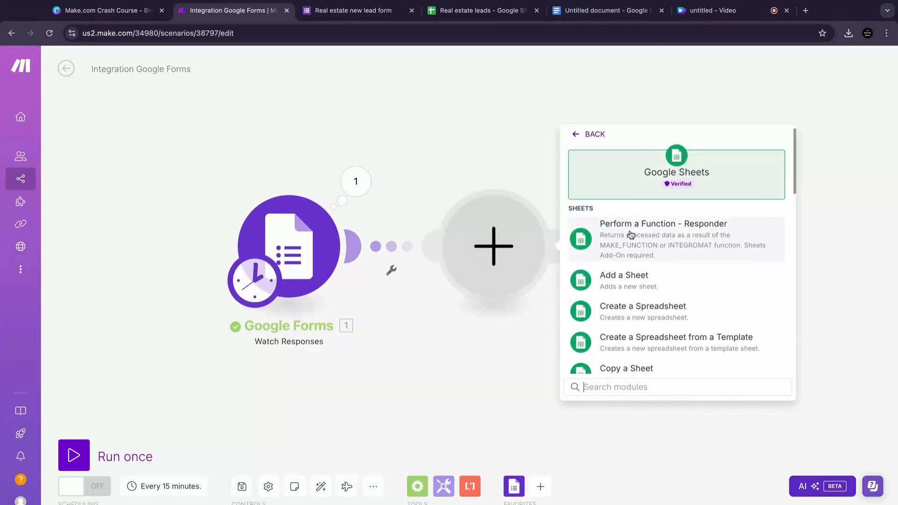
pyautogui.scroll(-10, 679, 272)
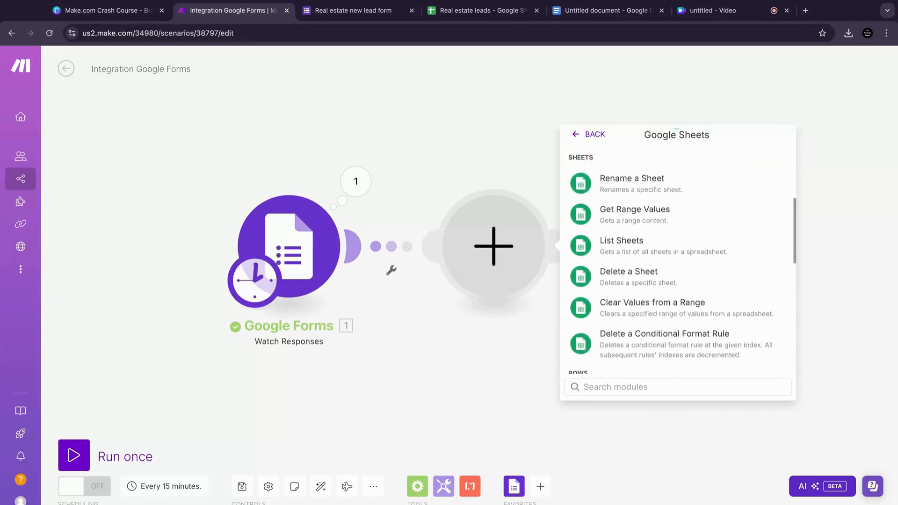
pyautogui.scroll(-4, 630, 197)
pyautogui.scroll(1, 631, 197)
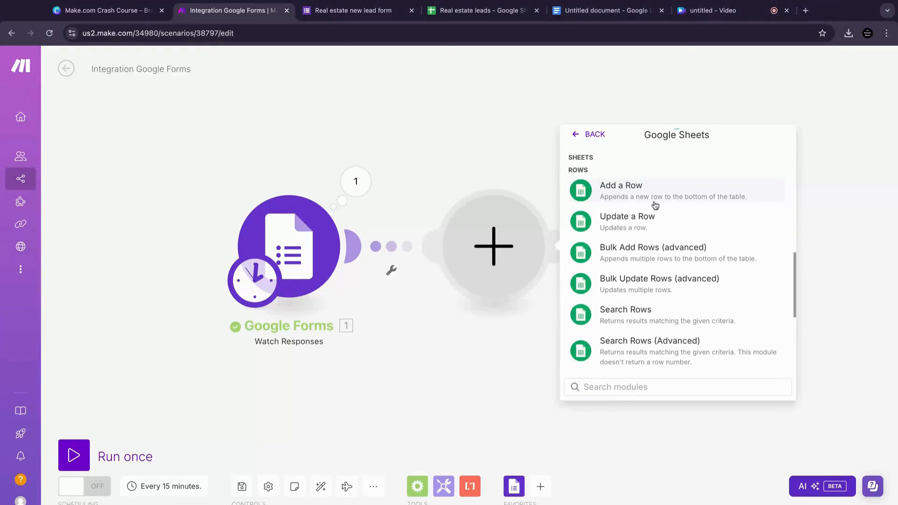
pyautogui.click(700, 196)
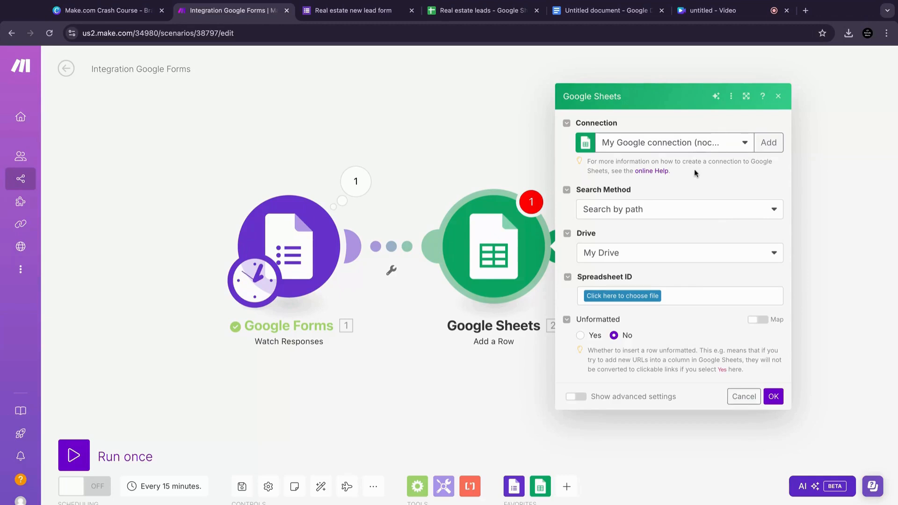
# Step: Choose the Real estate leads spreadsheet and map the form's Name answer value into the Name (A) column
pyautogui.click(642, 297)
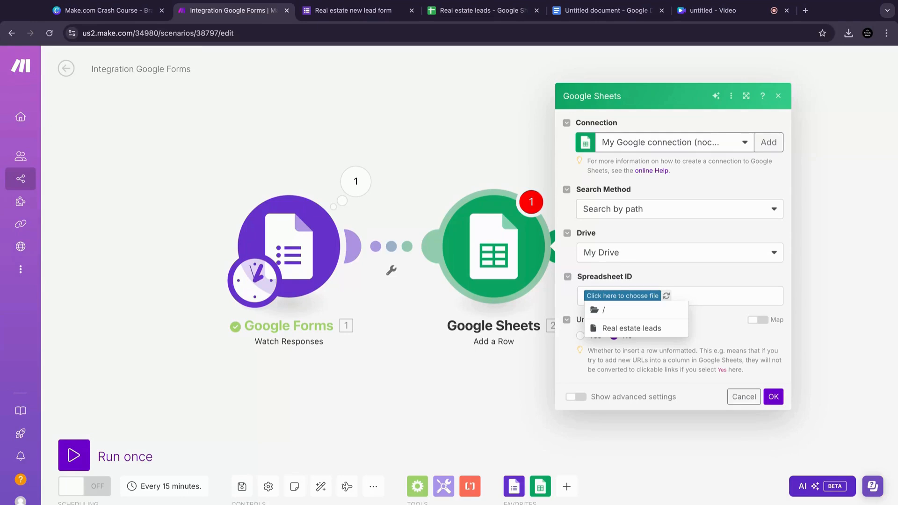
pyautogui.click(631, 330)
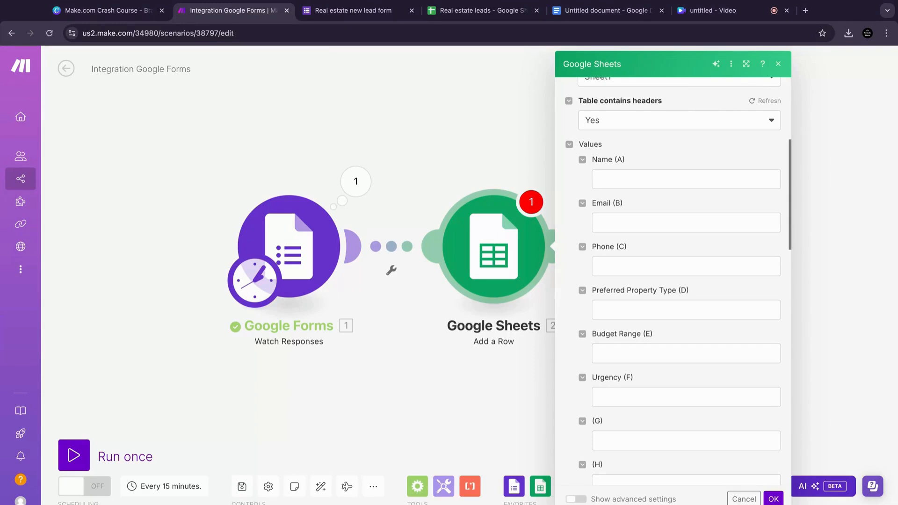
pyautogui.click(655, 180)
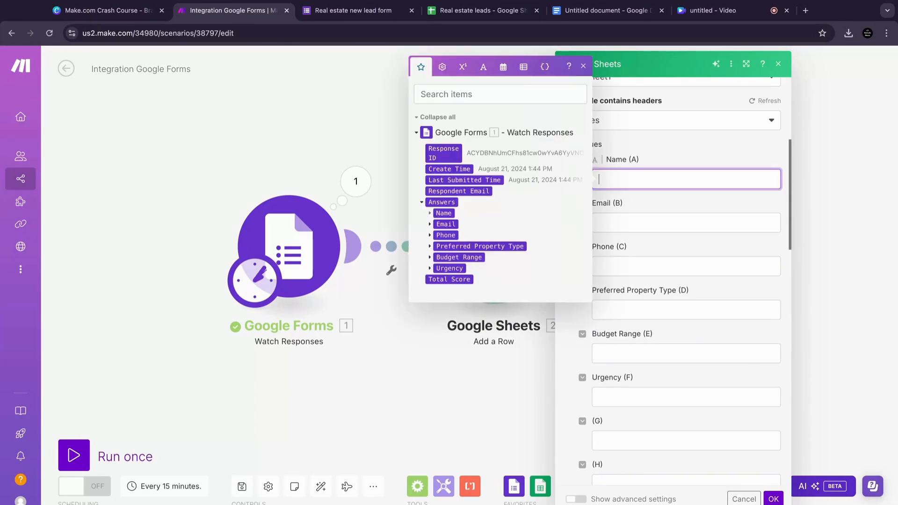
pyautogui.click(430, 213)
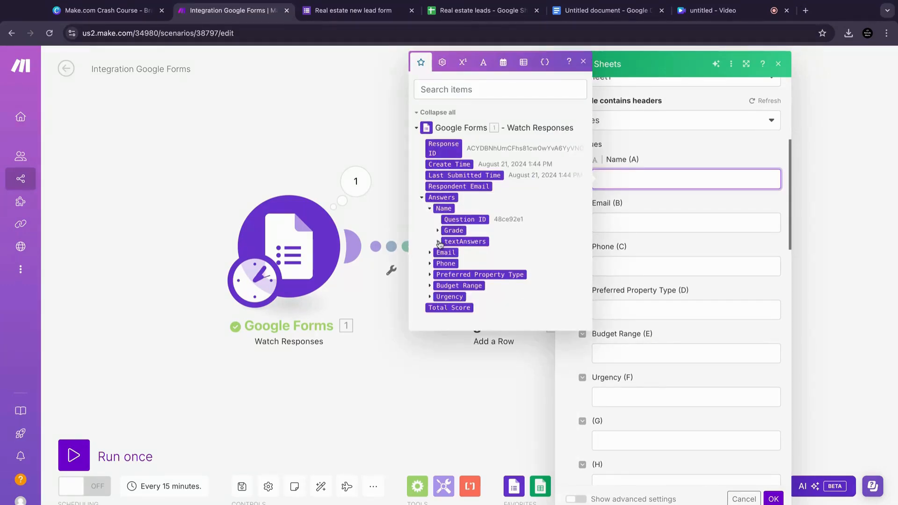
pyautogui.click(438, 242)
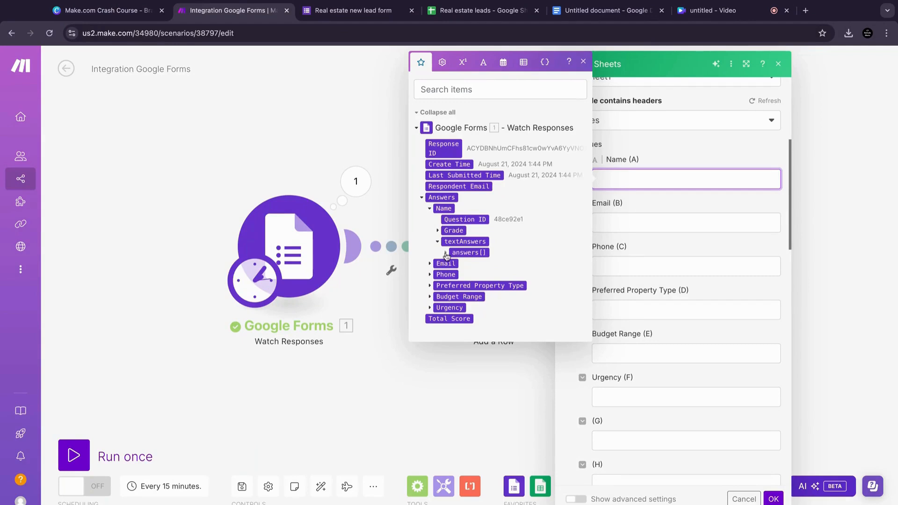
pyautogui.click(446, 253)
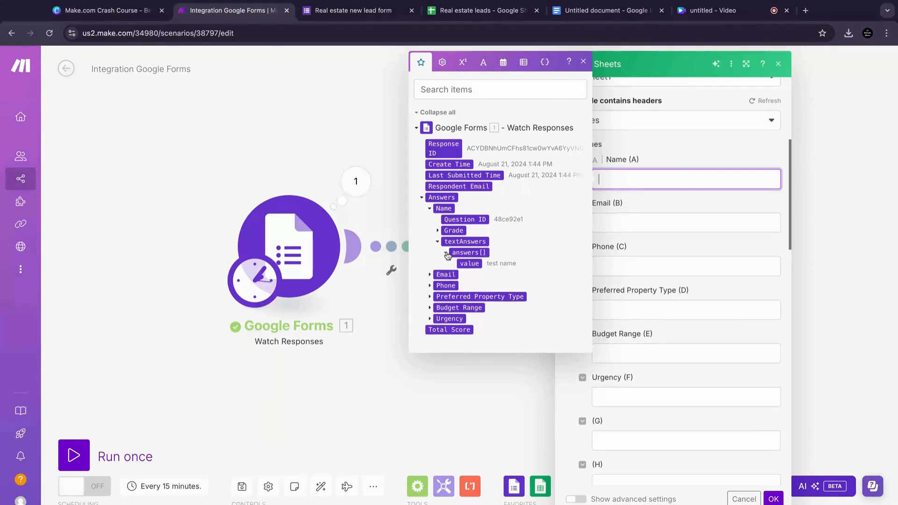
pyautogui.click(469, 264)
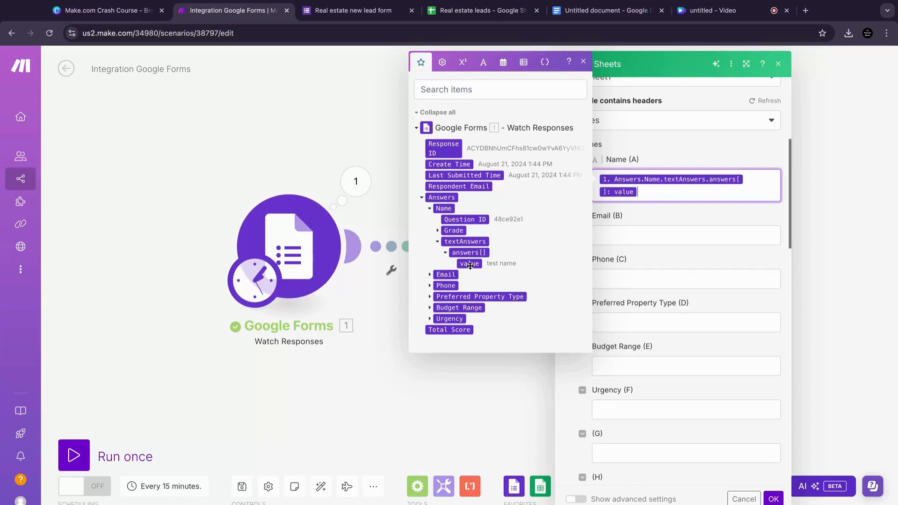
pyautogui.click(664, 207)
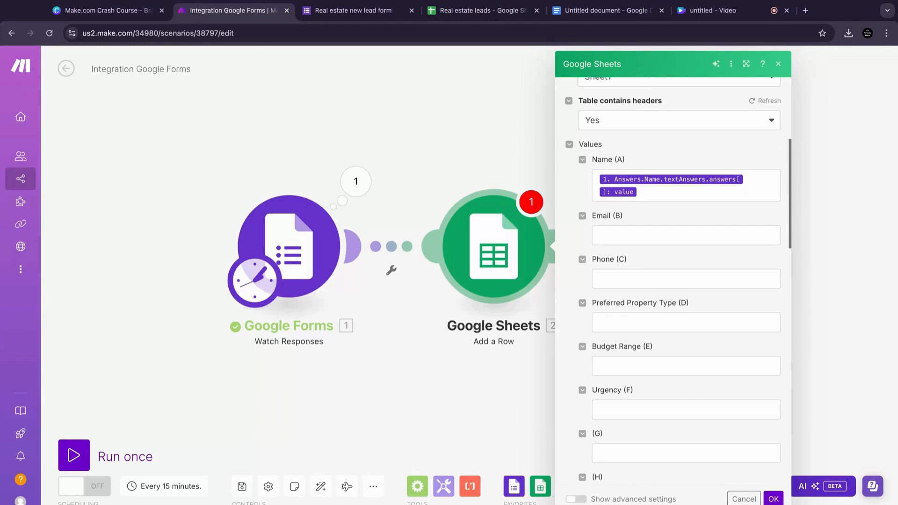
# Step: Map the form's Email answer value into the Email (B) column
pyautogui.click(664, 235)
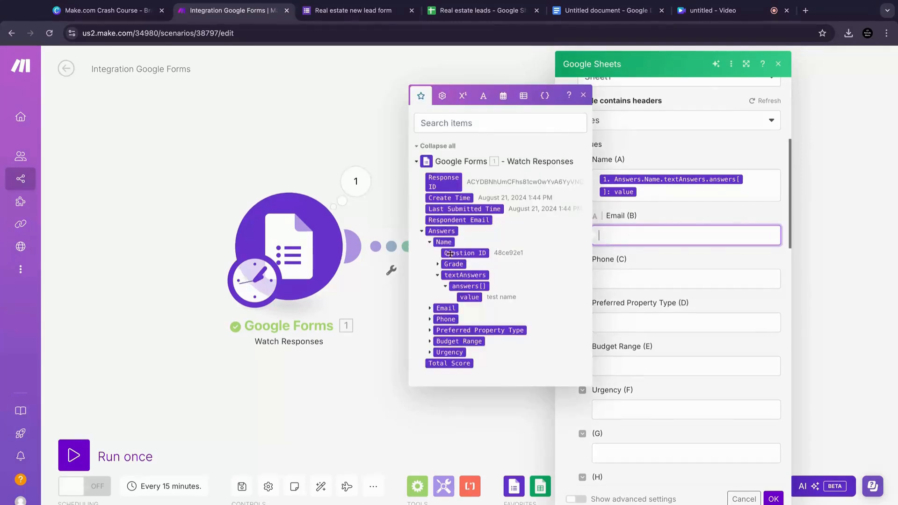
pyautogui.click(438, 275)
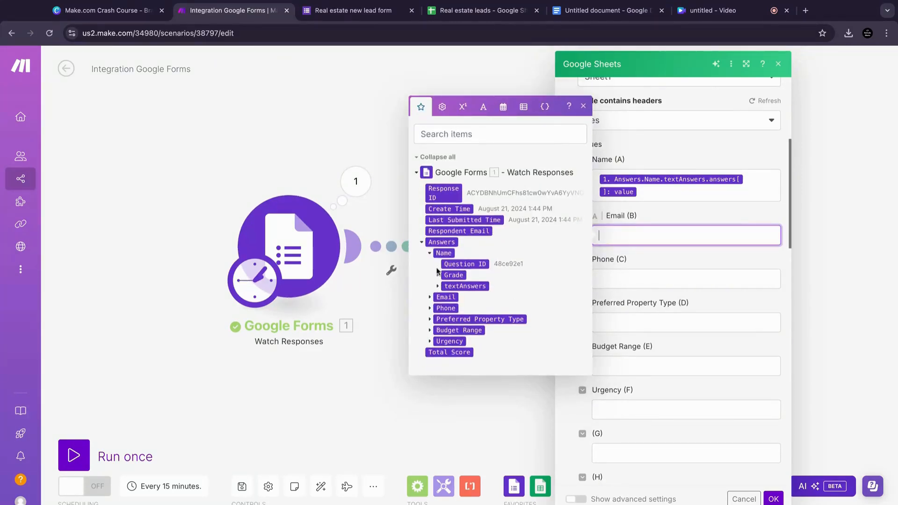
pyautogui.click(429, 253)
pyautogui.click(431, 281)
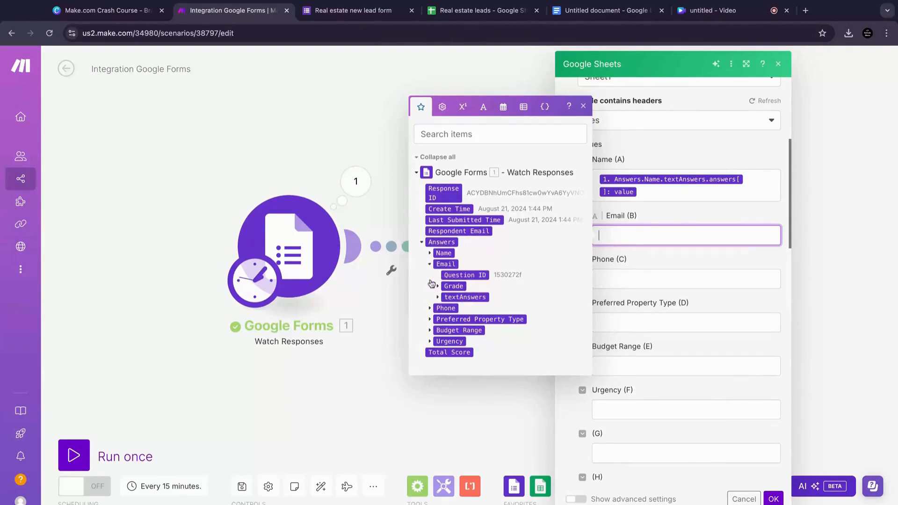
pyautogui.click(438, 298)
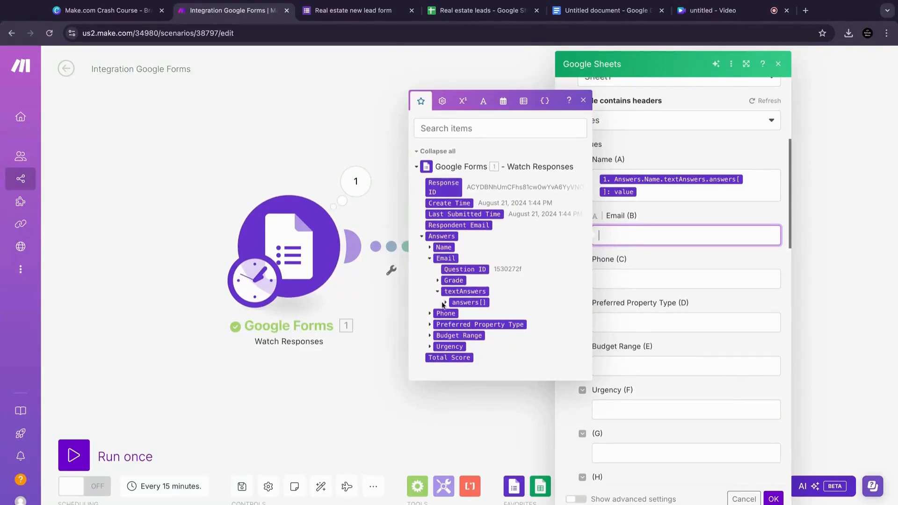
pyautogui.click(446, 308)
pyautogui.moveTo(469, 309); pyautogui.dragTo(674, 235)
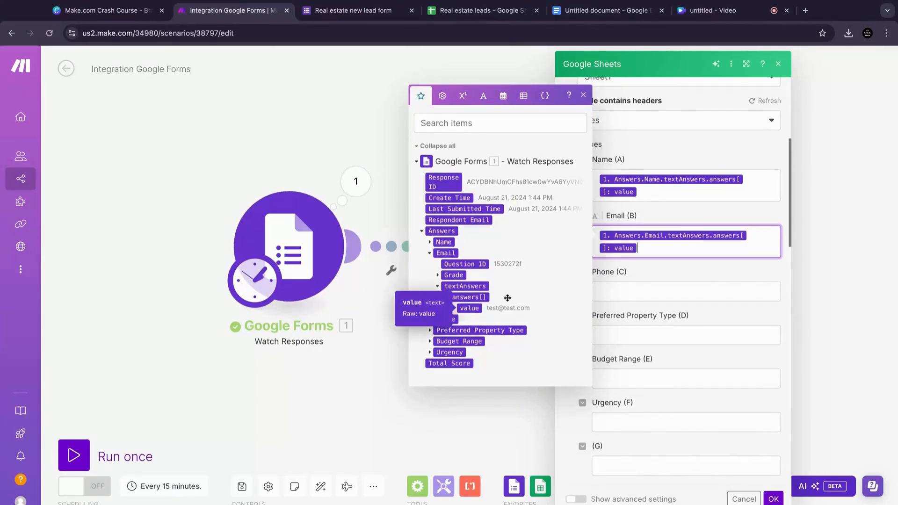
pyautogui.click(686, 272)
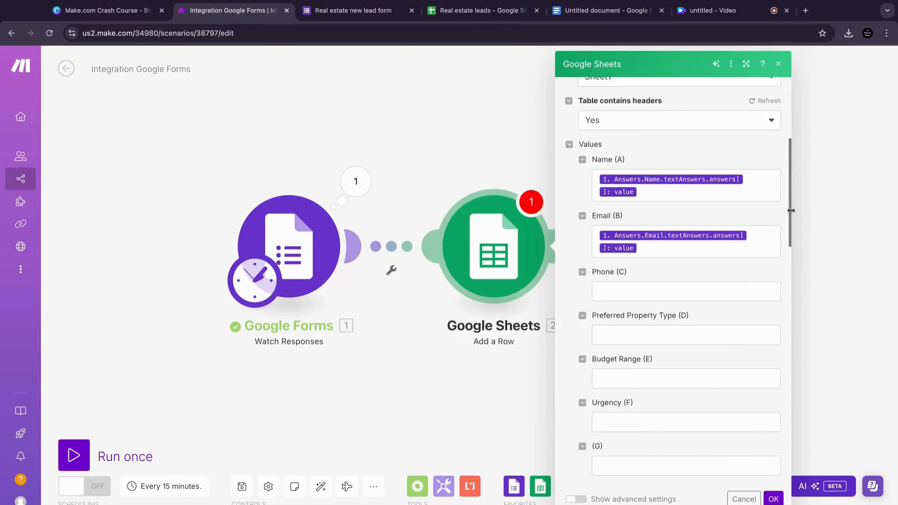
# Step: Map the form's Phone answer value into the Phone (C) column
pyautogui.scroll(-4, 790, 211)
pyautogui.click(702, 172)
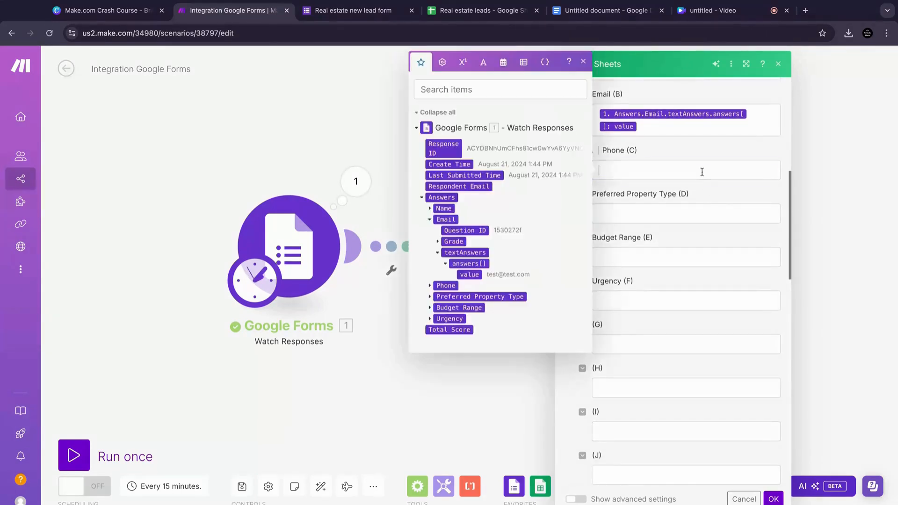
pyautogui.click(429, 220)
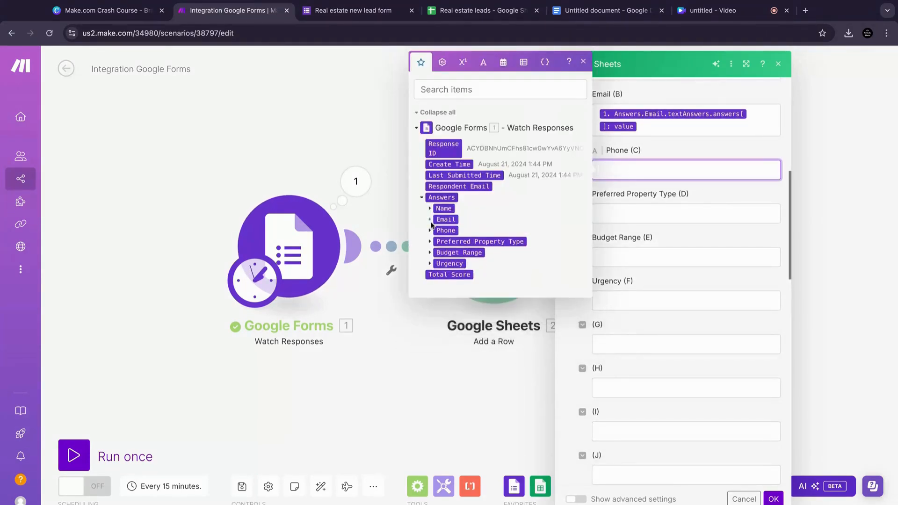
pyautogui.click(430, 231)
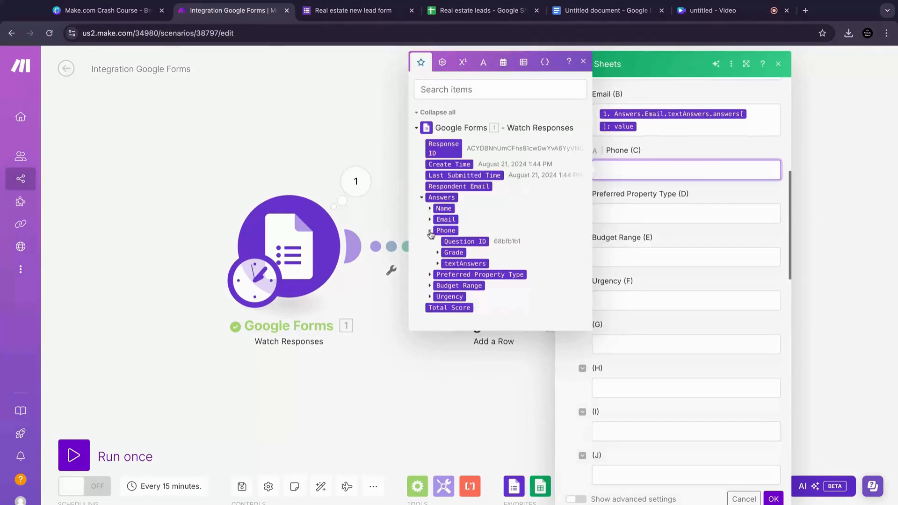
pyautogui.click(438, 264)
pyautogui.click(446, 275)
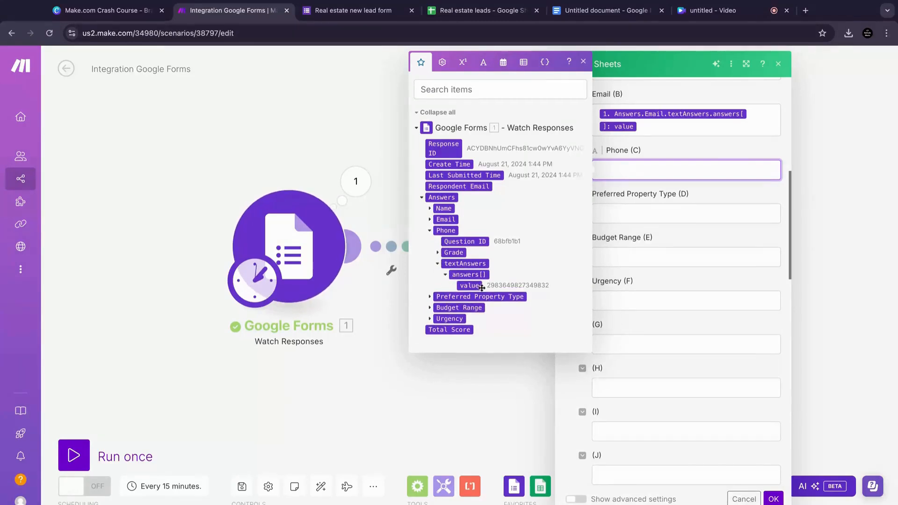
pyautogui.click(463, 285)
# Step: Map the form's Preferred Property Type answer value into the Preferred Property Type (D) column
pyautogui.click(673, 251)
pyautogui.click(668, 228)
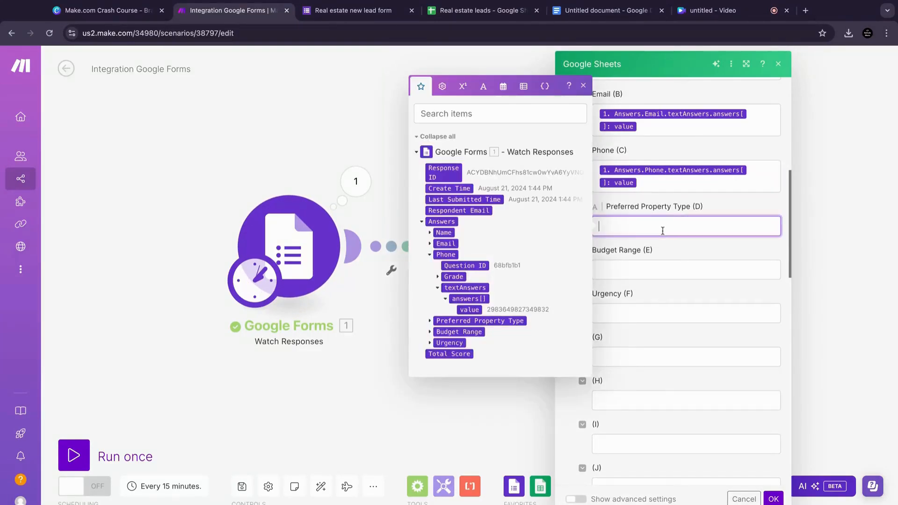
pyautogui.click(429, 255)
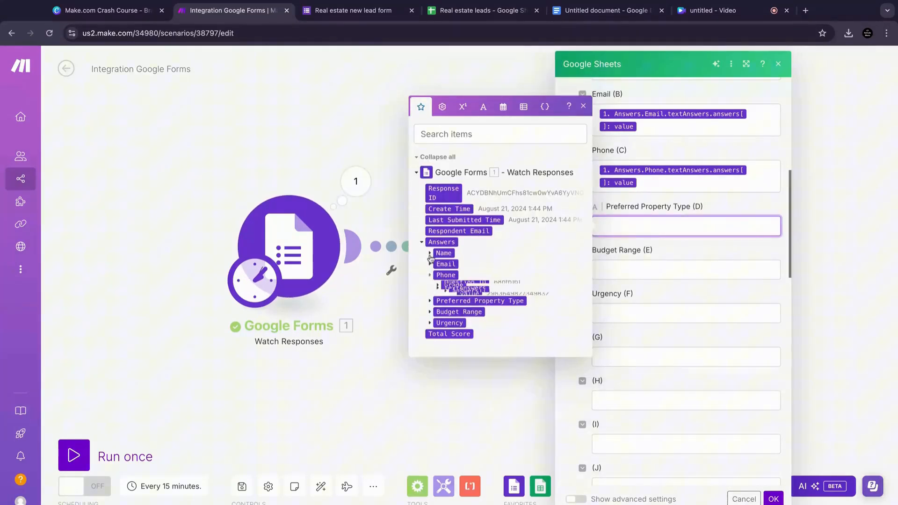
pyautogui.click(430, 297)
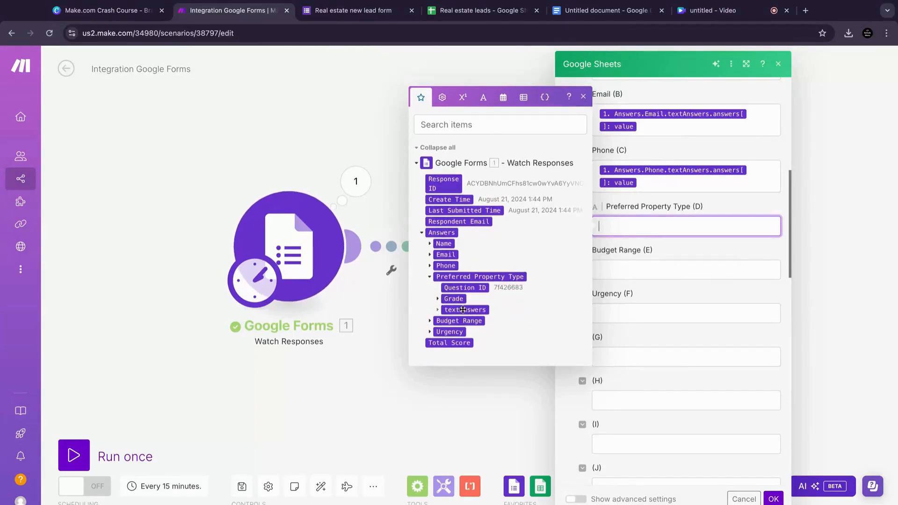
pyautogui.click(438, 310)
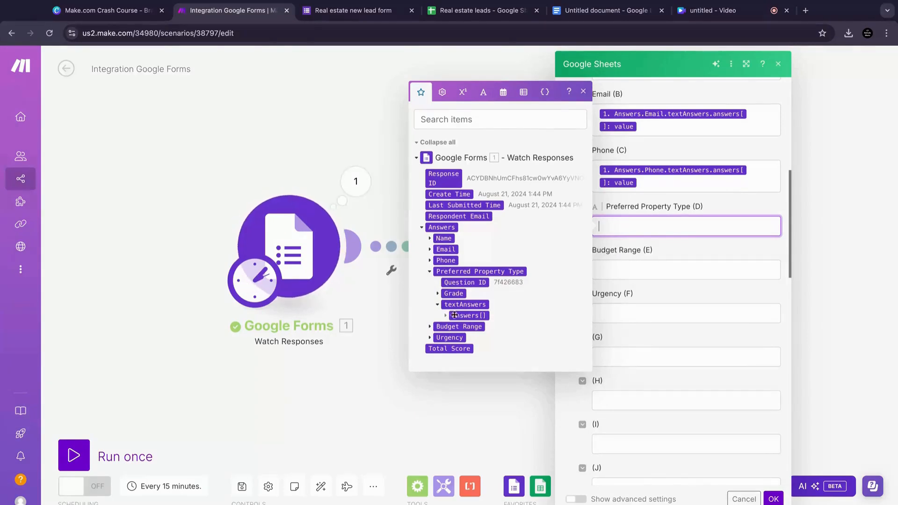
pyautogui.click(446, 316)
pyautogui.click(473, 320)
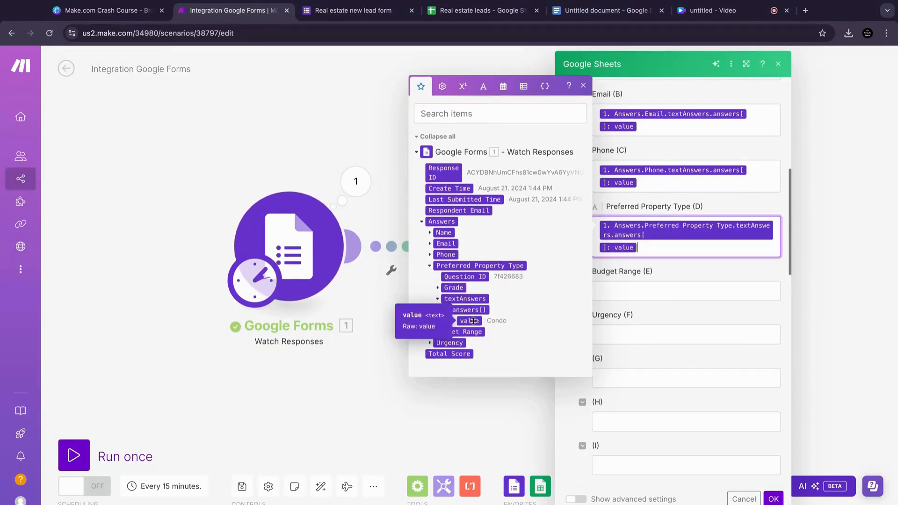
pyautogui.click(678, 274)
pyautogui.click(675, 252)
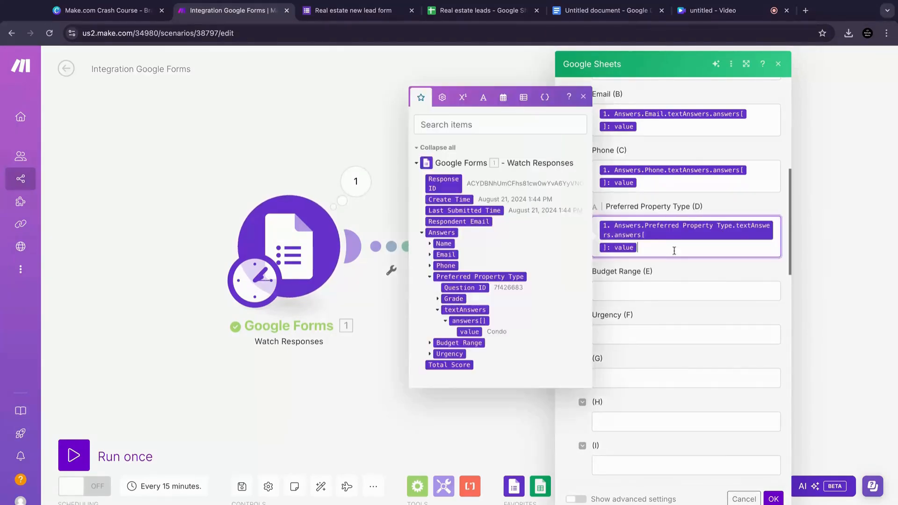
pyautogui.press('BackSpace')
pyautogui.press('BackSpace')
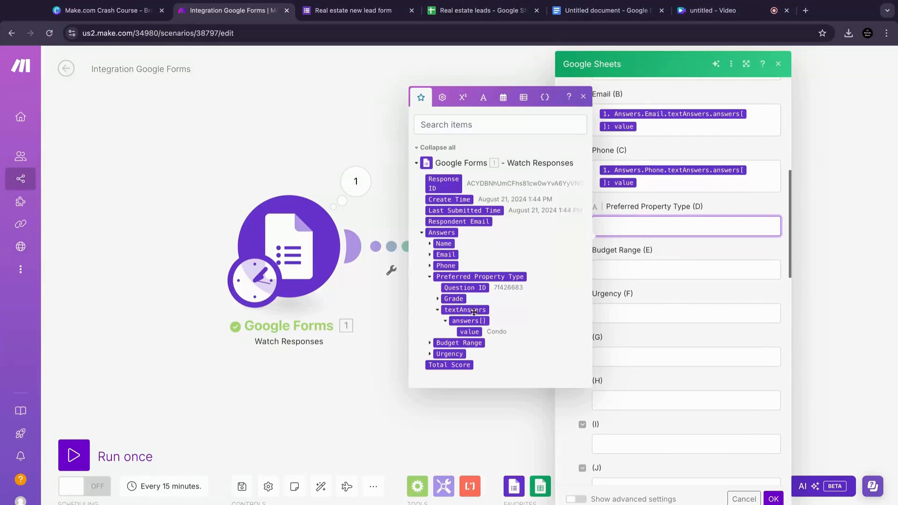
pyautogui.click(468, 332)
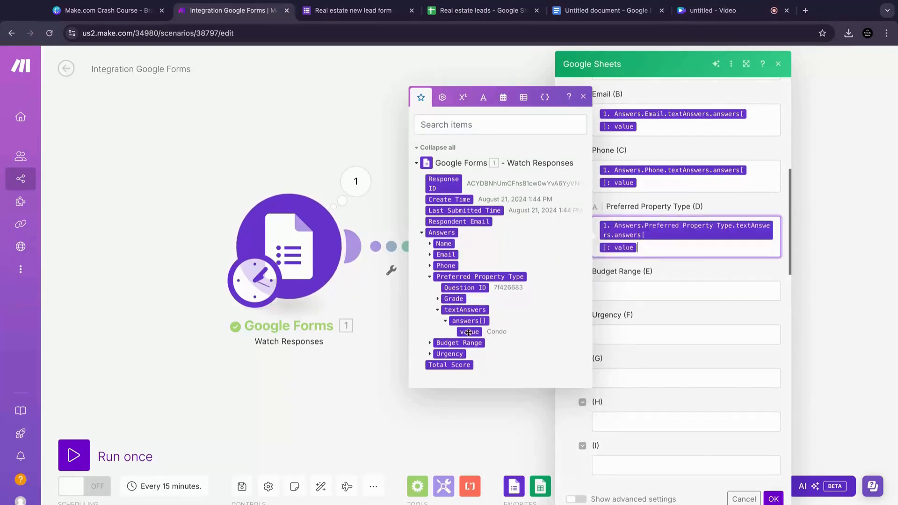
# Step: Map the form's Budget Range answer value into the Budget Range (E) column
pyautogui.click(690, 282)
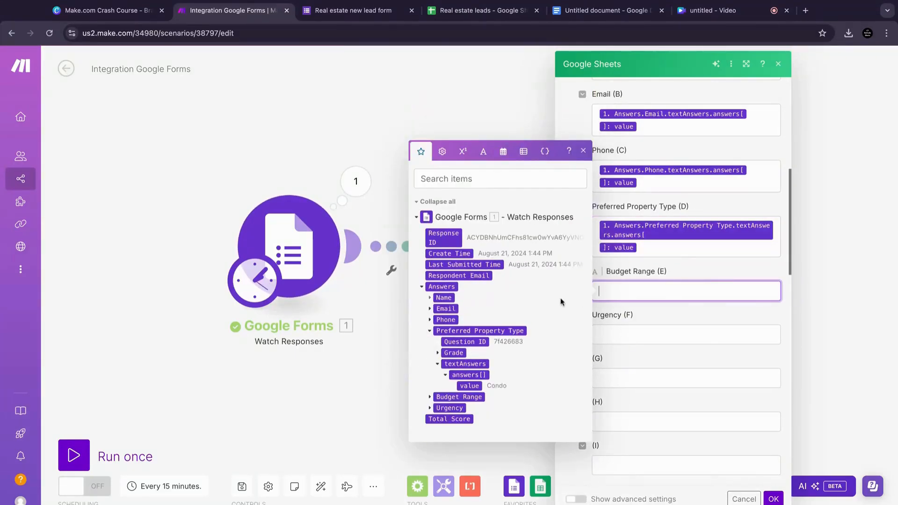
pyautogui.click(430, 332)
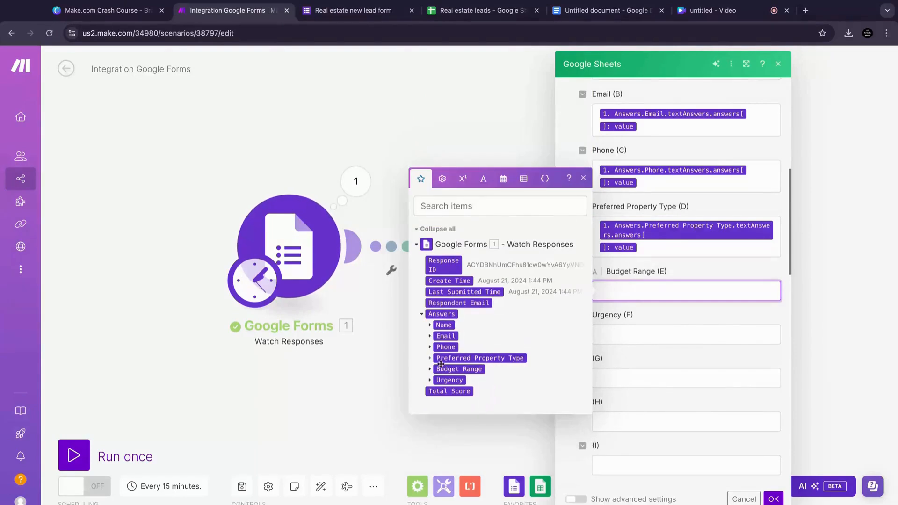
pyautogui.click(430, 369)
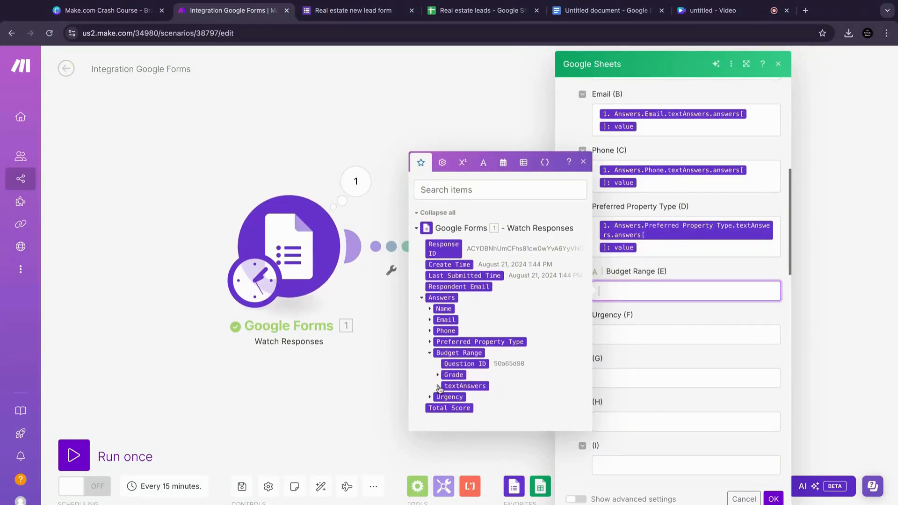
pyautogui.click(438, 387)
pyautogui.click(445, 393)
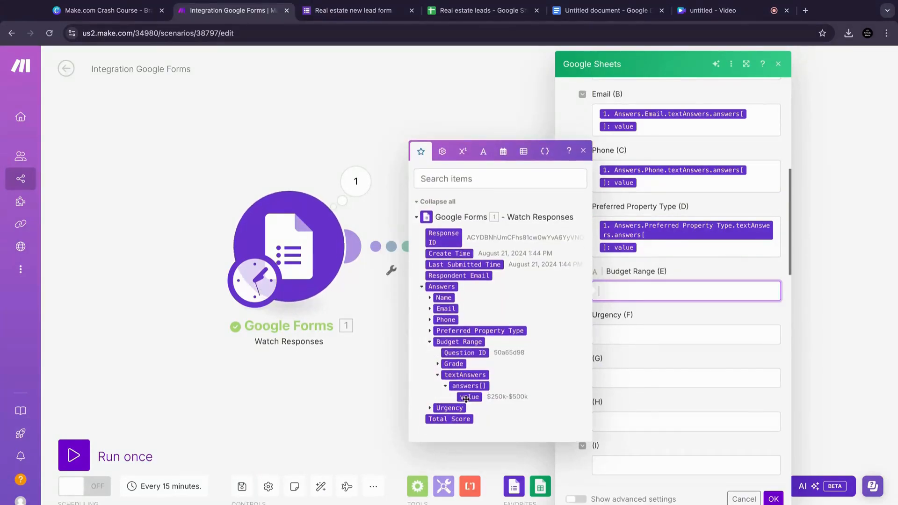
pyautogui.click(465, 397)
pyautogui.click(756, 327)
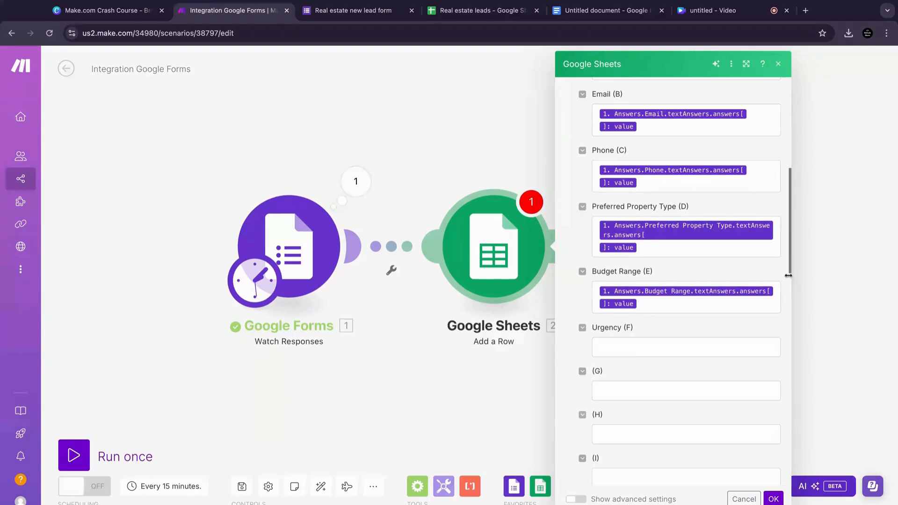
# Step: Map the form's Urgency answer value into the Urgency (F) column and save the Add a Row settings
pyautogui.moveTo(790, 266); pyautogui.dragTo(790, 304)
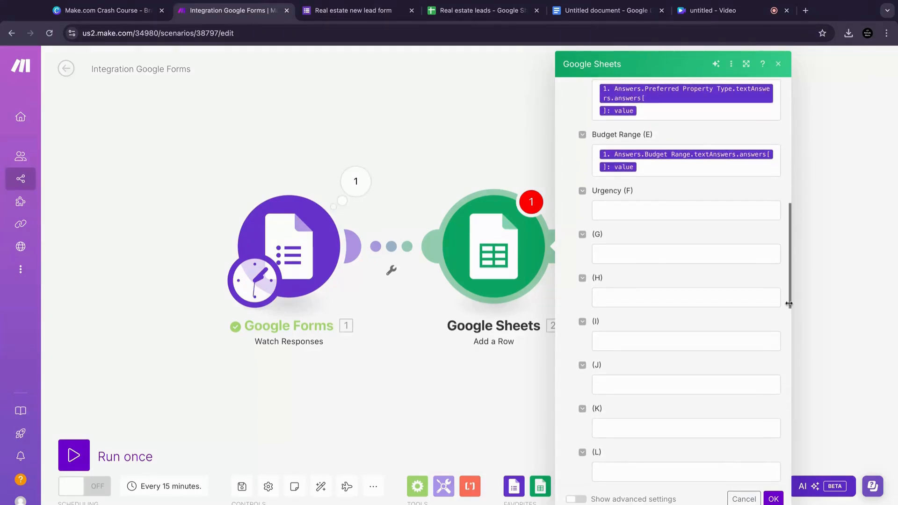
pyautogui.click(734, 212)
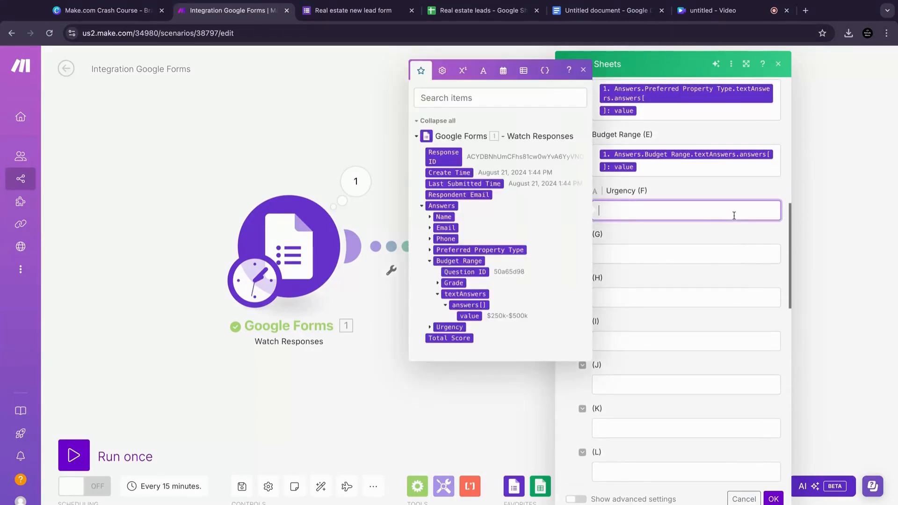
pyautogui.click(430, 327)
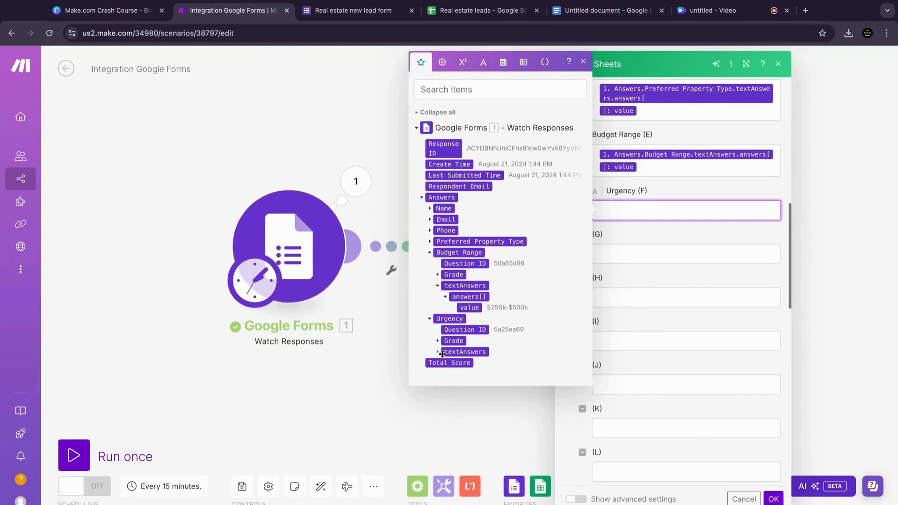
pyautogui.click(438, 352)
pyautogui.click(445, 364)
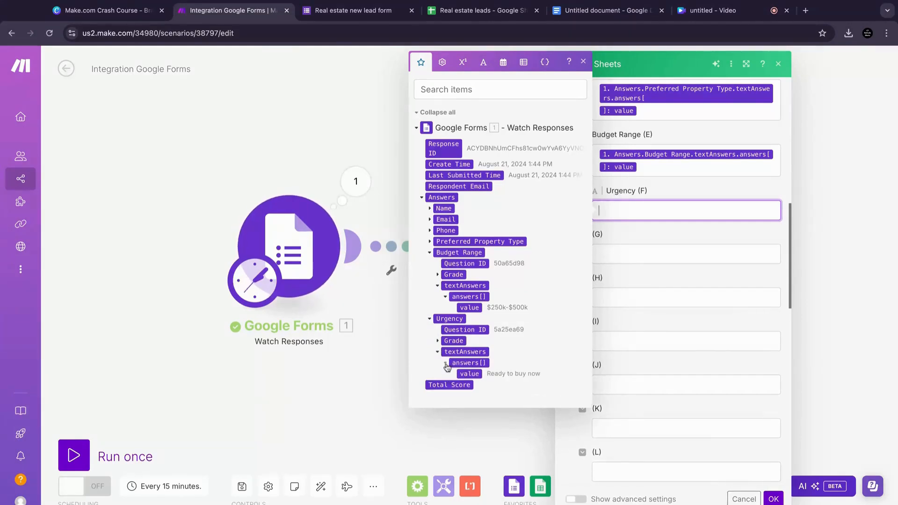
pyautogui.click(468, 374)
pyautogui.click(627, 293)
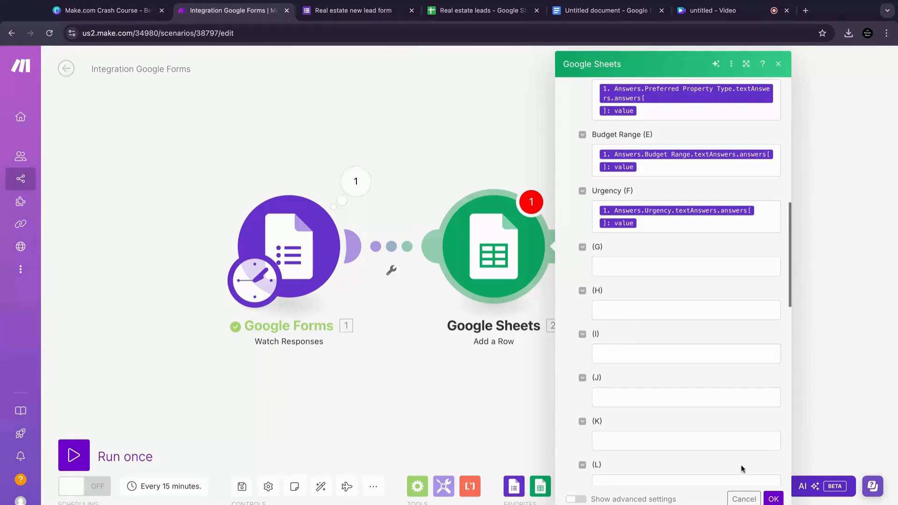
pyautogui.click(774, 499)
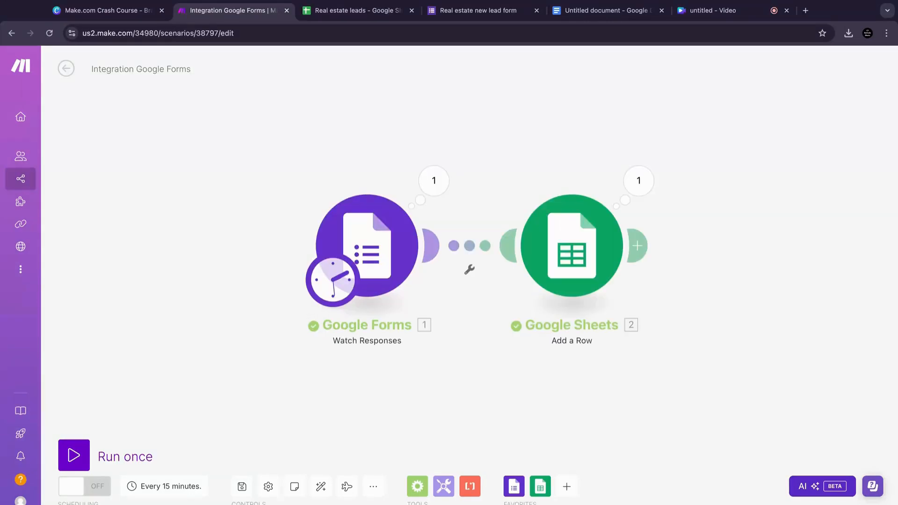
# Step: Open the lead form and enter a test lead's full name in the Name field
pyautogui.click(475, 11)
pyautogui.click(360, 188)
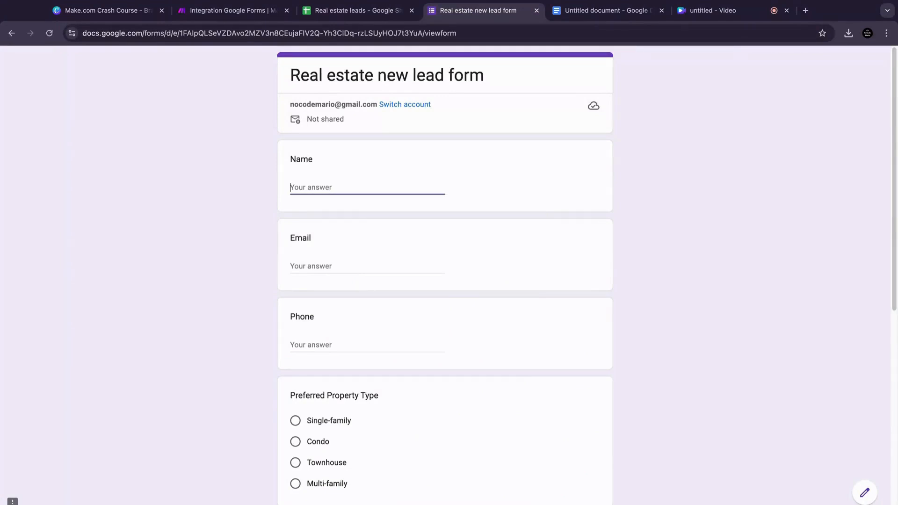
pyautogui.write('mA')
pyautogui.press('BackSpace')
pyautogui.press('BackSpace')
pyautogui.write('jOH')
pyautogui.press('BackSpace')
pyautogui.press('BackSpace')
pyautogui.press('BackSpace')
pyautogui.write('H')
pyautogui.press('BackSpace')
pyautogui.write('JO')
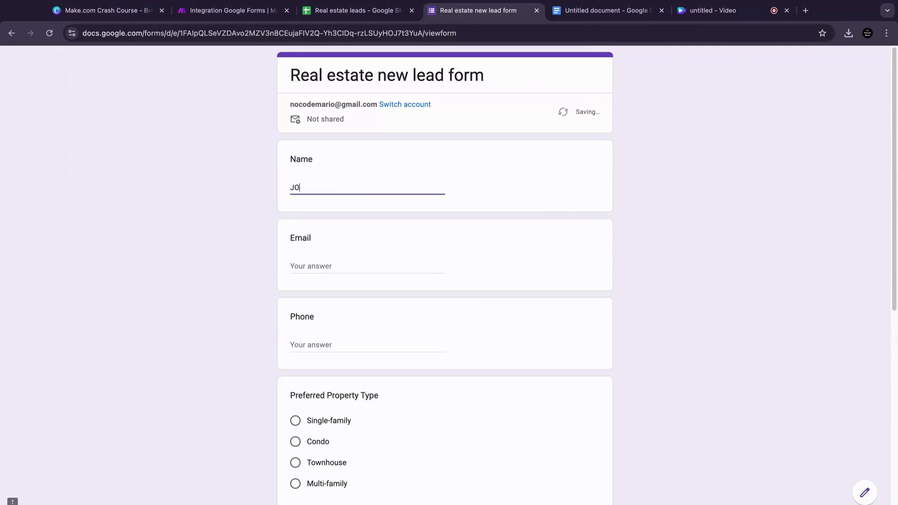
pyautogui.write('HN SMITH')
# Step: Fill in the test lead's e-mail address and phone number
pyautogui.click(349, 263)
pyautogui.write('JOHN@')
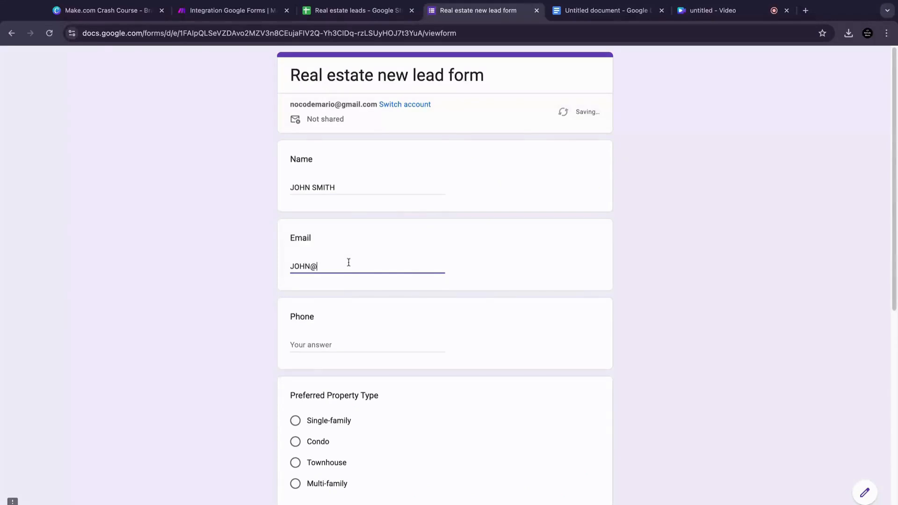
pyautogui.write('TEST.COM')
pyautogui.click(343, 346)
pyautogui.write('928730932409234')
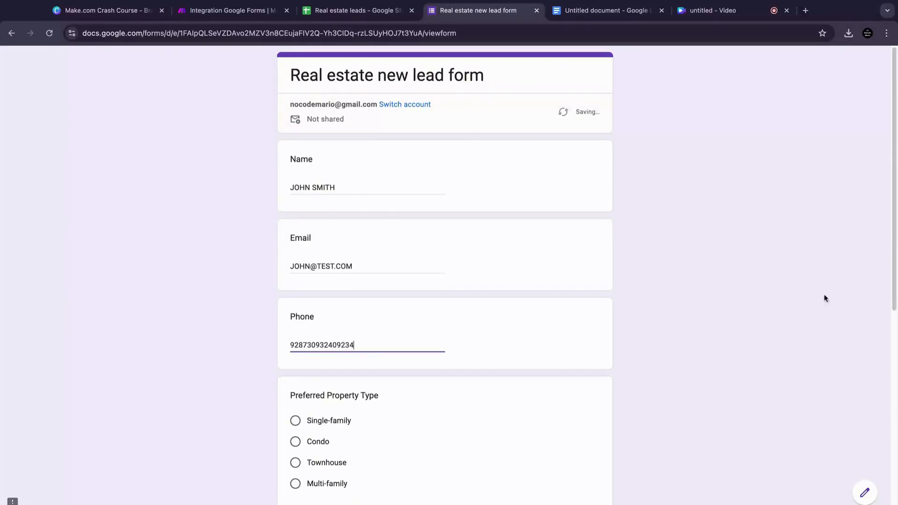
# Step: Choose Townhouse, $500k-$750k and Ready to buy now, then submit the form
pyautogui.scroll(-5, 367, 209)
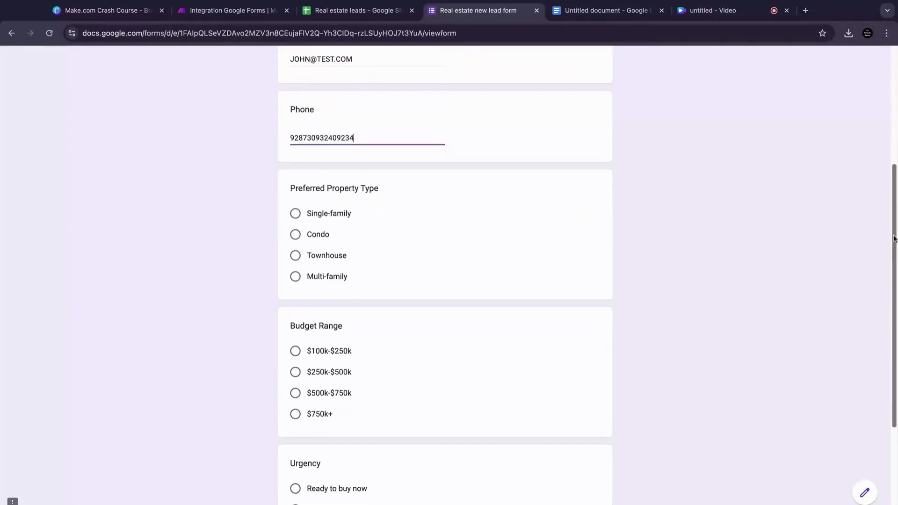
pyautogui.click(295, 252)
pyautogui.moveTo(895, 327); pyautogui.dragTo(876, 401)
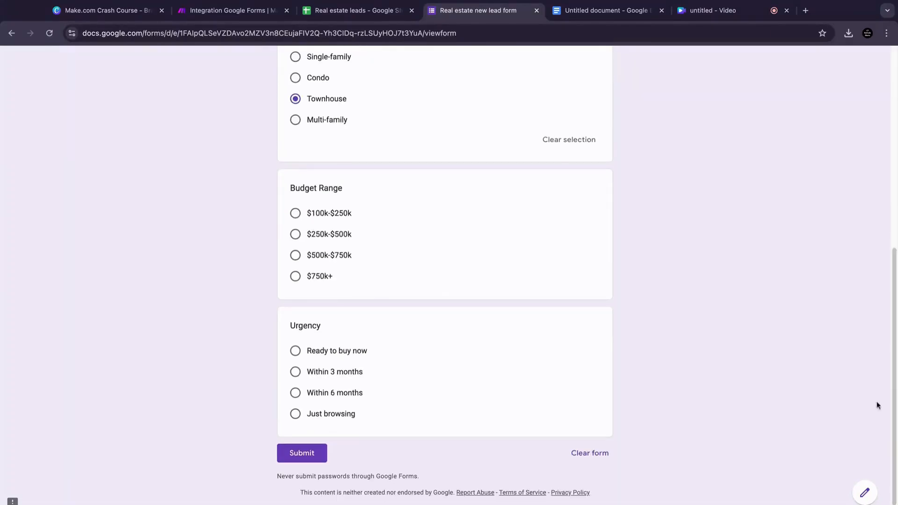
pyautogui.click(295, 255)
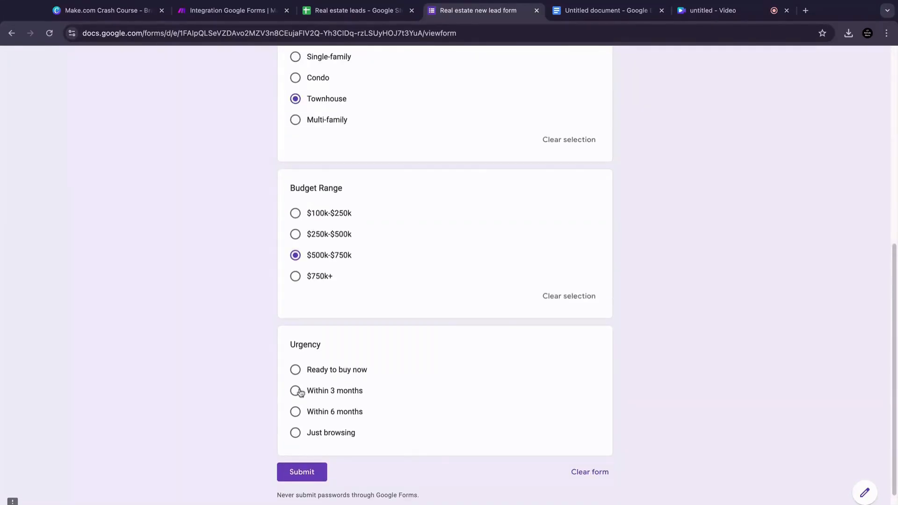
pyautogui.click(296, 370)
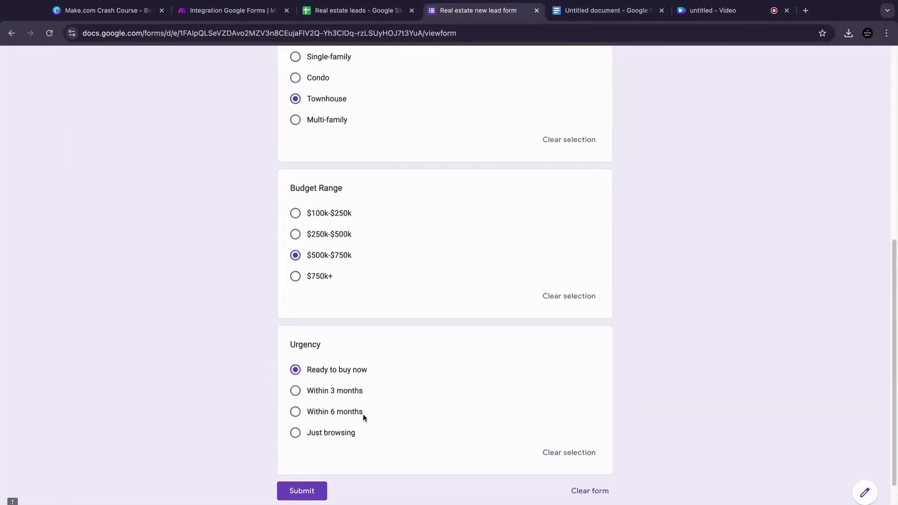
pyautogui.click(310, 496)
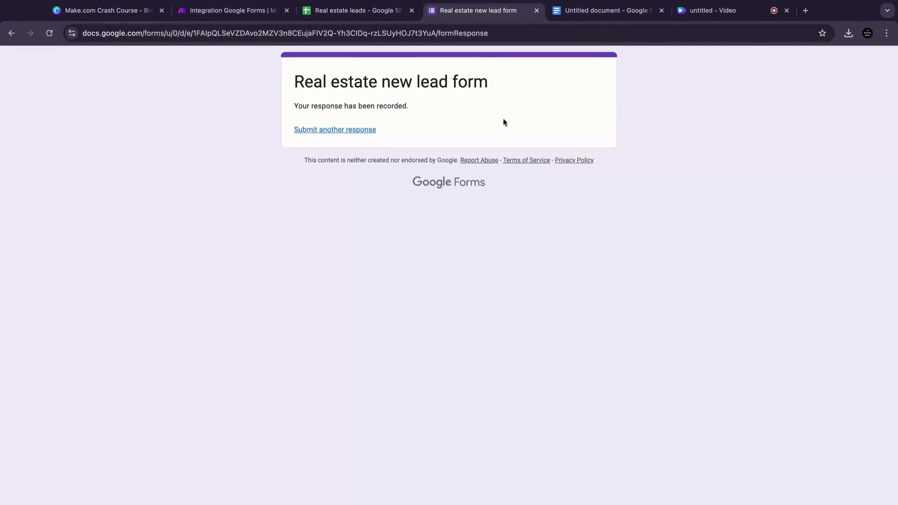
# Step: Run the scenario once and check the leads spreadsheet for the new row
pyautogui.click(251, 14)
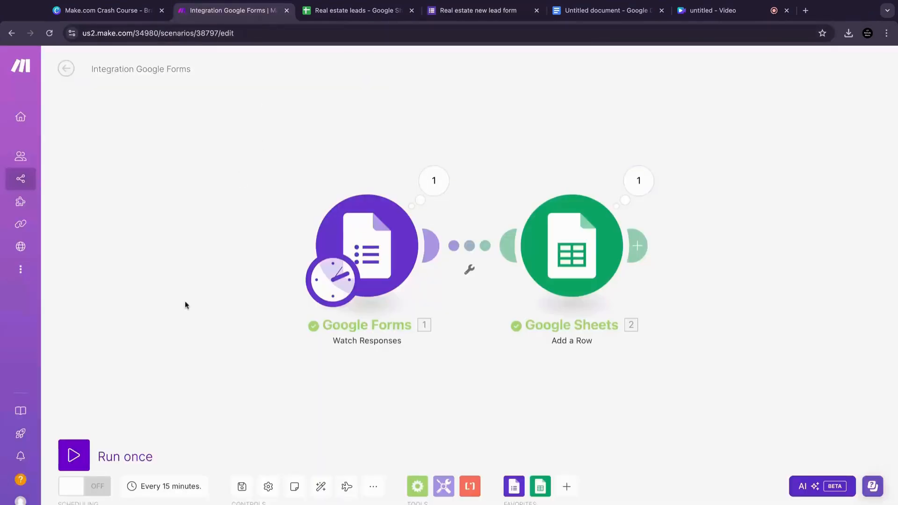
pyautogui.click(80, 454)
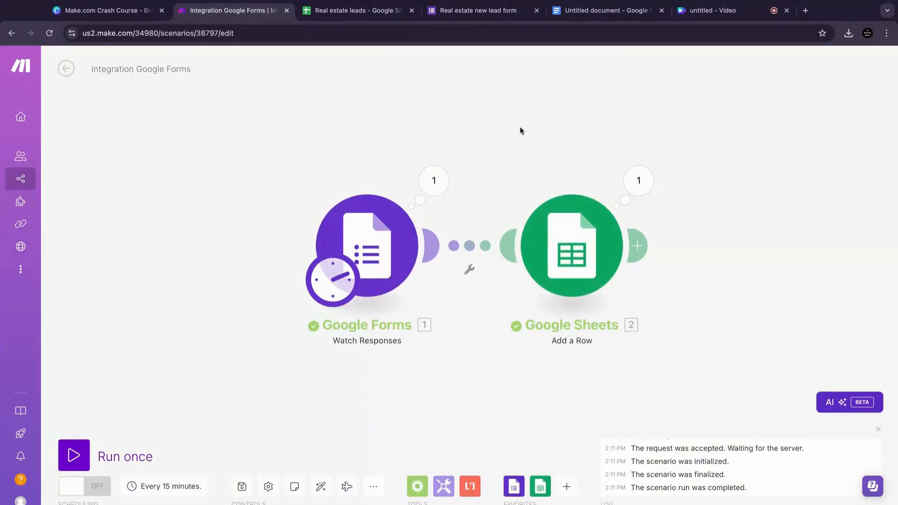
pyautogui.click(354, 12)
pyautogui.click(13, 149)
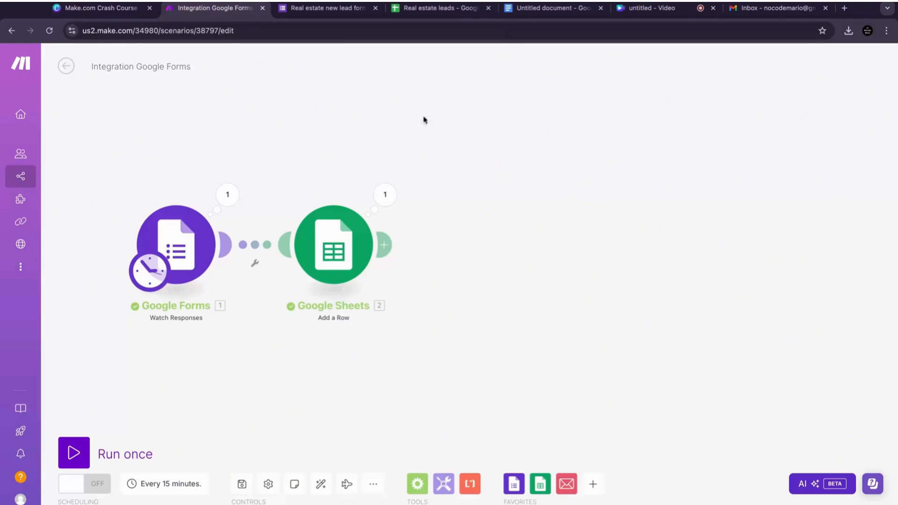
# Step: Review the Urgency options on the lead form
pyautogui.click(328, 9)
pyautogui.click(340, 402)
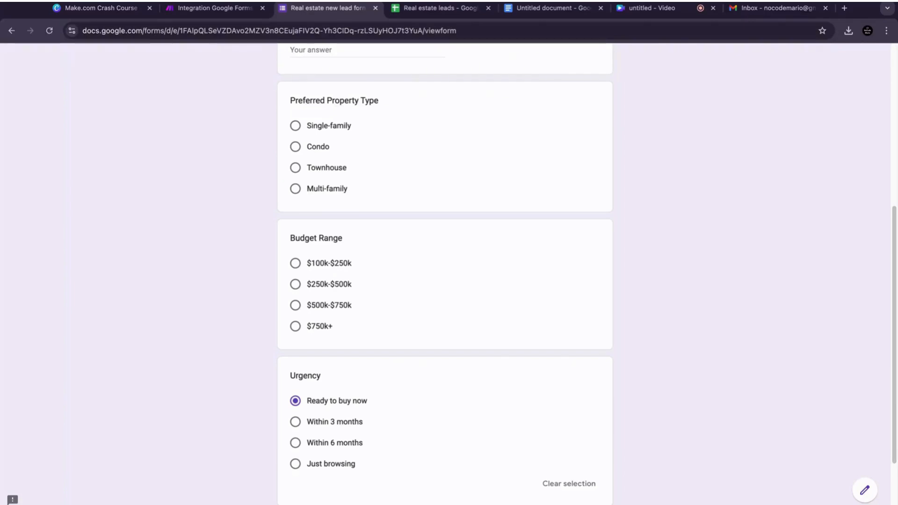
pyautogui.click(334, 424)
pyautogui.click(211, 8)
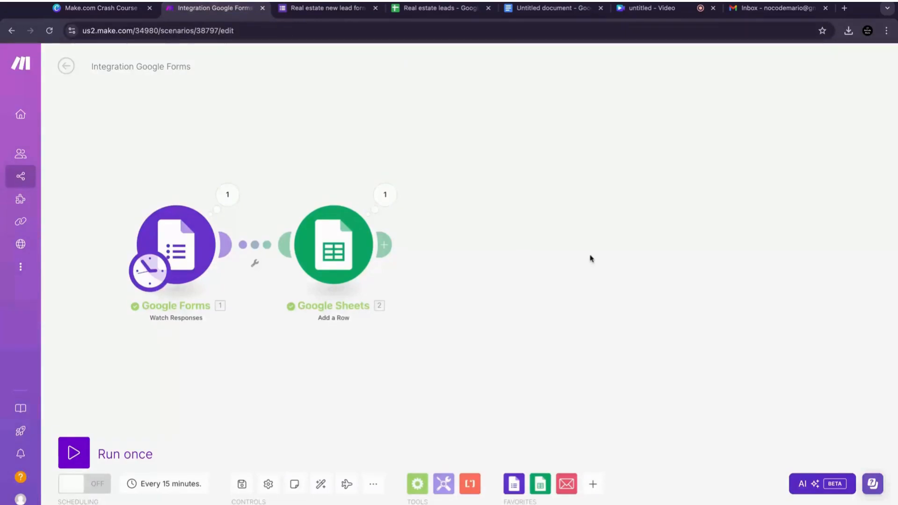
# Step: Add a Router module after the Google Sheets Add a Row module
pyautogui.click(385, 244)
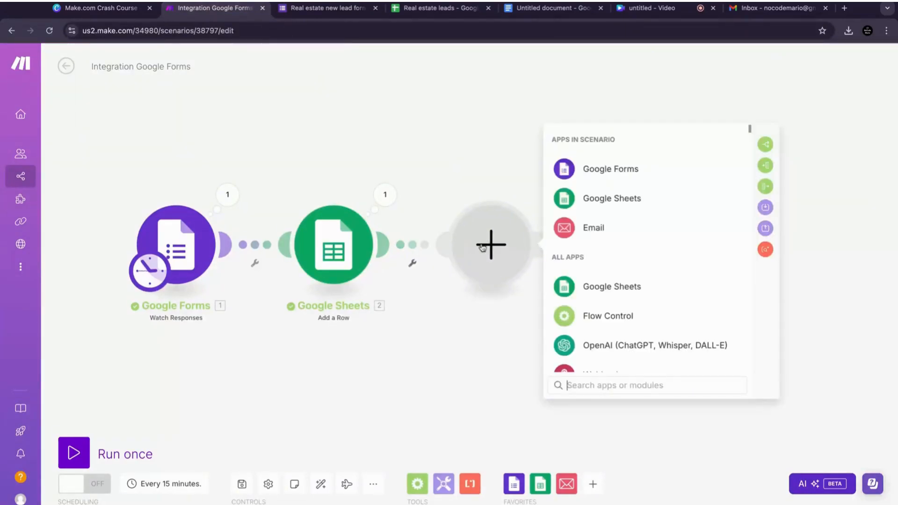
pyautogui.write('r')
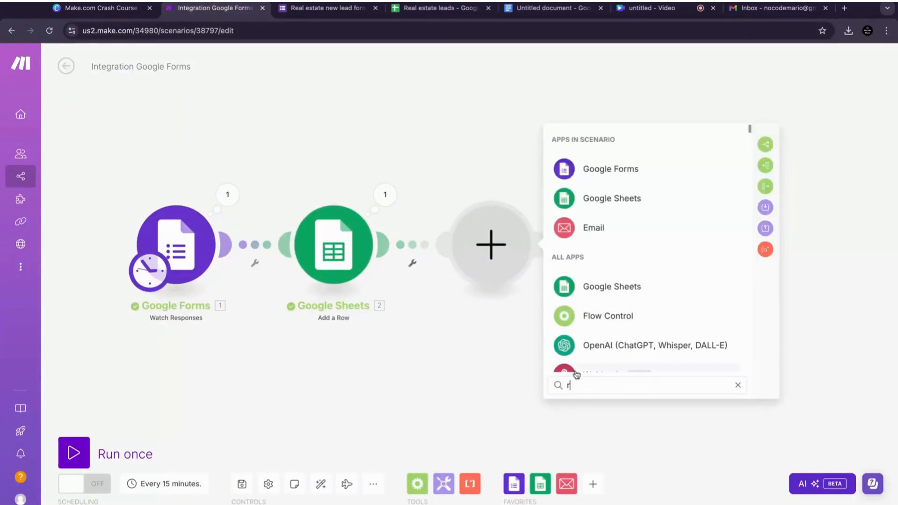
pyautogui.write('outer')
pyautogui.click(609, 172)
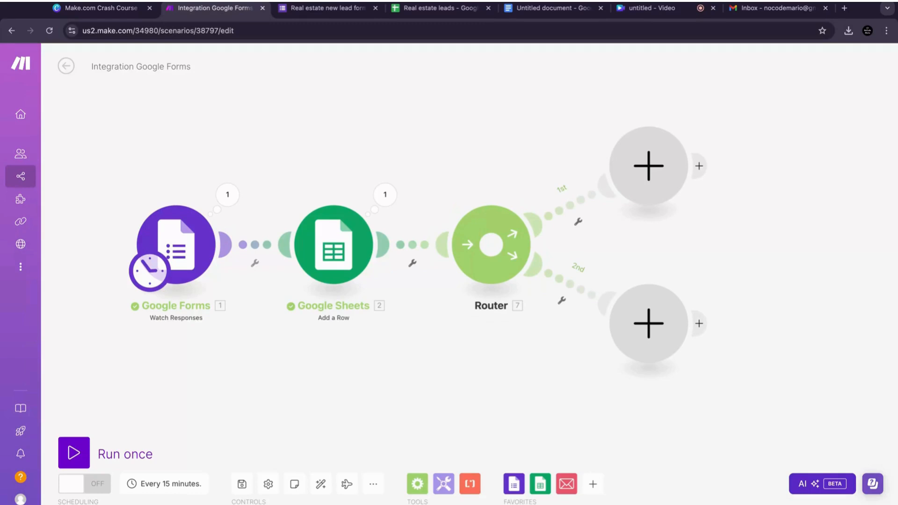
# Step: Add an Email Send an Email module on the router's first branch
pyautogui.hscroll(3, 745, 229)
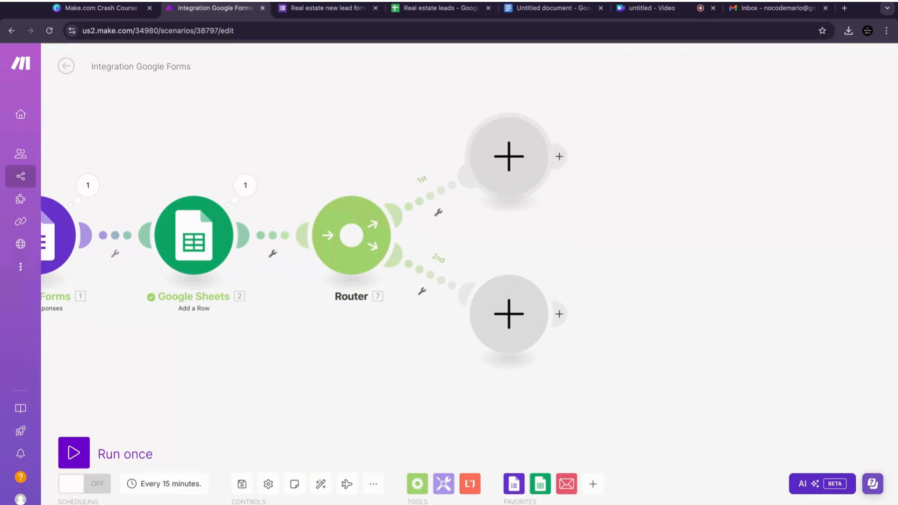
pyautogui.click(509, 157)
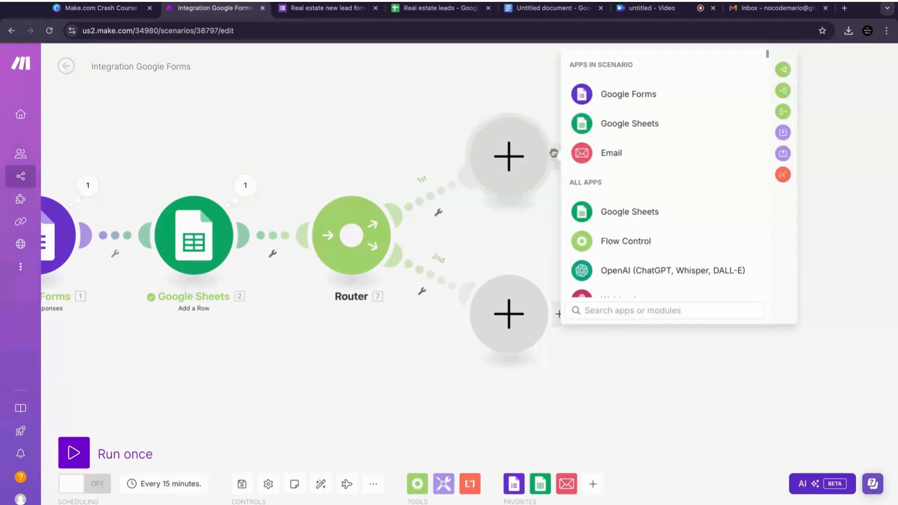
pyautogui.click(611, 156)
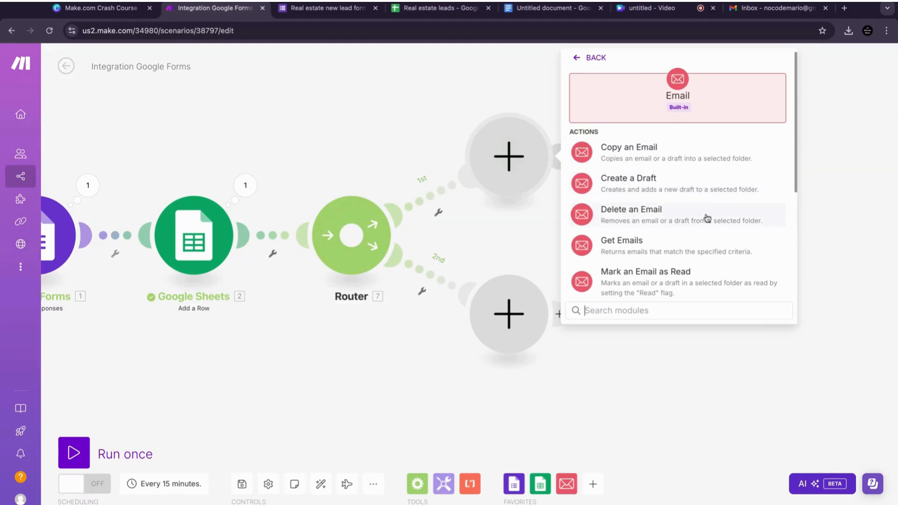
pyautogui.moveTo(796, 163); pyautogui.dragTo(795, 164)
pyautogui.scroll(-3, 796, 166)
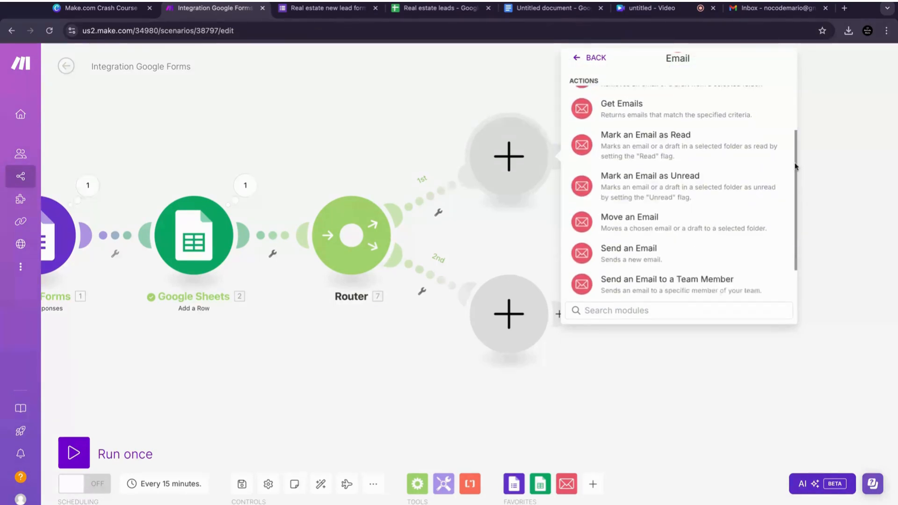
pyautogui.click(674, 232)
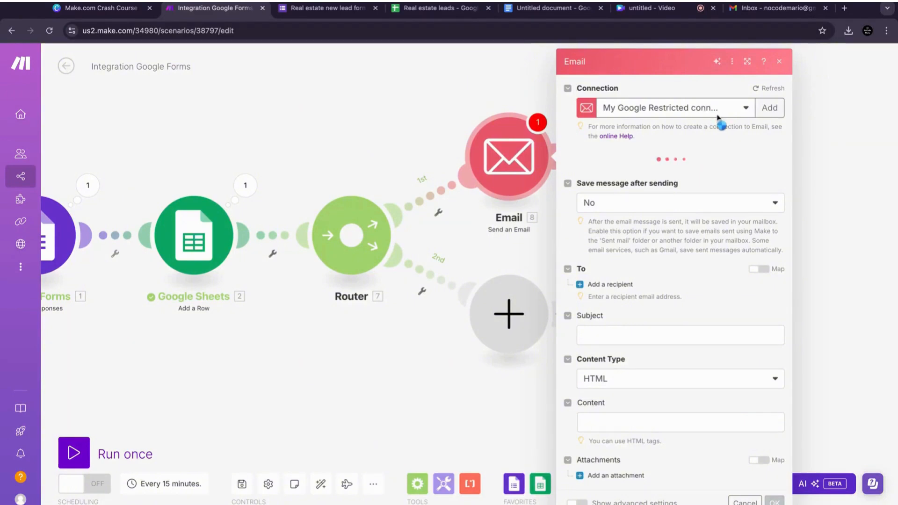
# Step: Add a recipient to the first email module and paste in the notification e-mail address
pyautogui.click(651, 281)
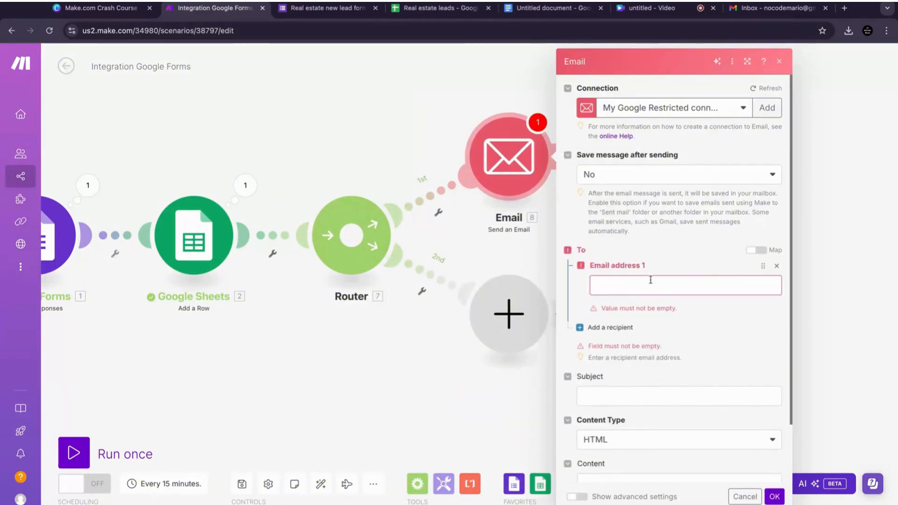
pyautogui.hotkey('ctrl', 'v')
pyautogui.click(692, 258)
pyautogui.click(633, 362)
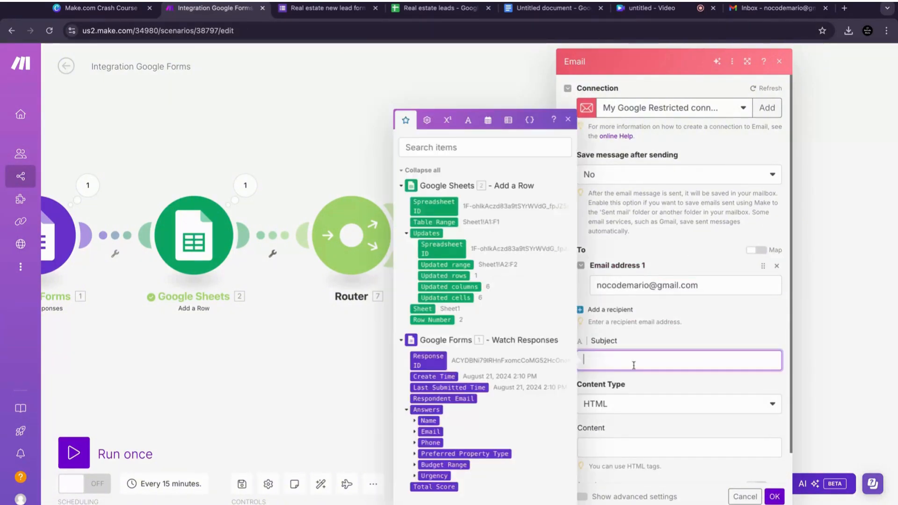
pyautogui.click(648, 334)
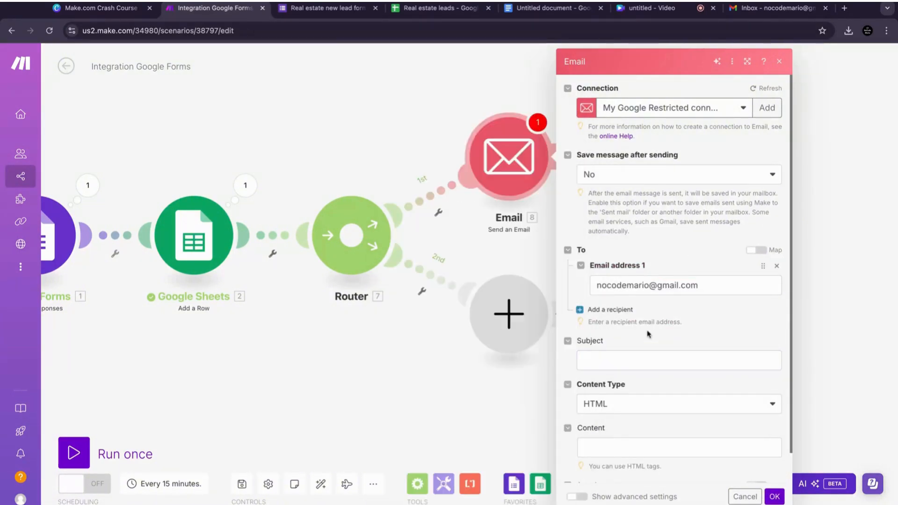
# Step: Set the email subject to "New Hit Prospect (Real estate lead)"
pyautogui.click(636, 362)
pyautogui.write('N')
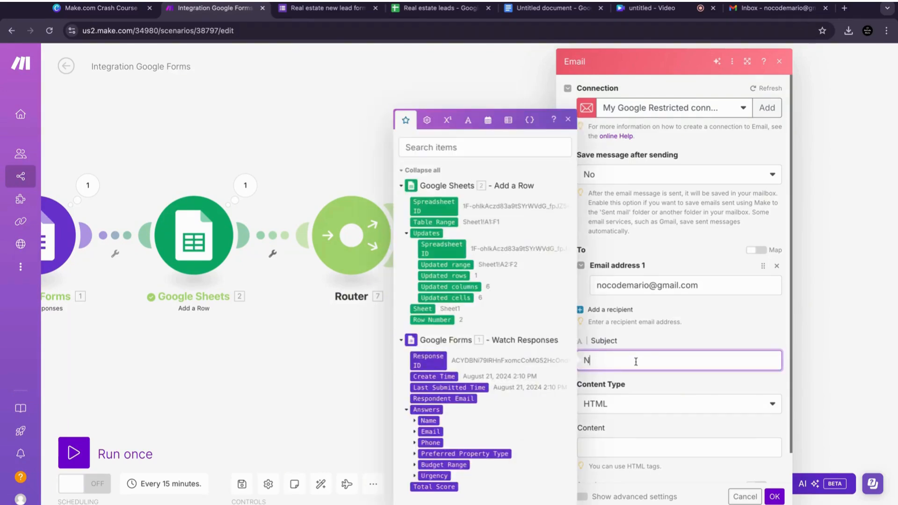
pyautogui.write('ew Hit Pro')
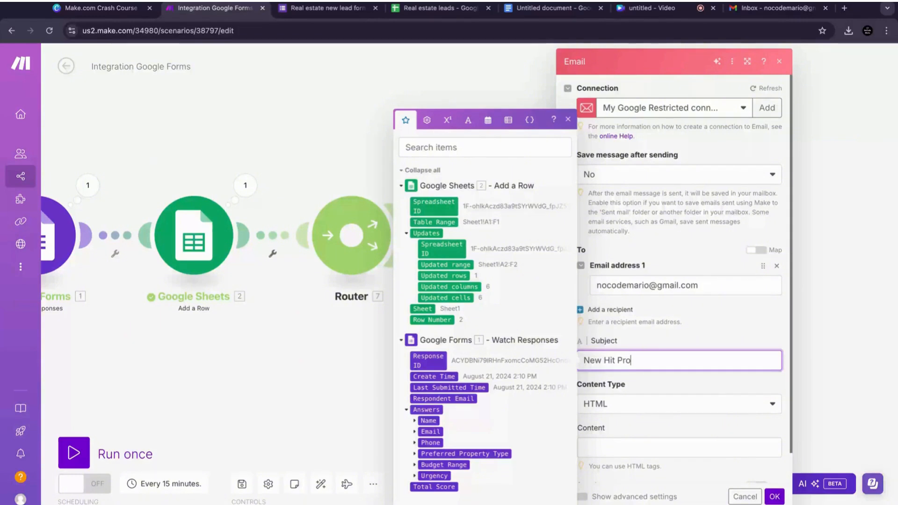
pyautogui.write('spec')
pyautogui.write('t ()')
pyautogui.write('Reas')
pyautogui.press('BackSpace')
pyautogui.write('l estate lead')
pyautogui.click(743, 338)
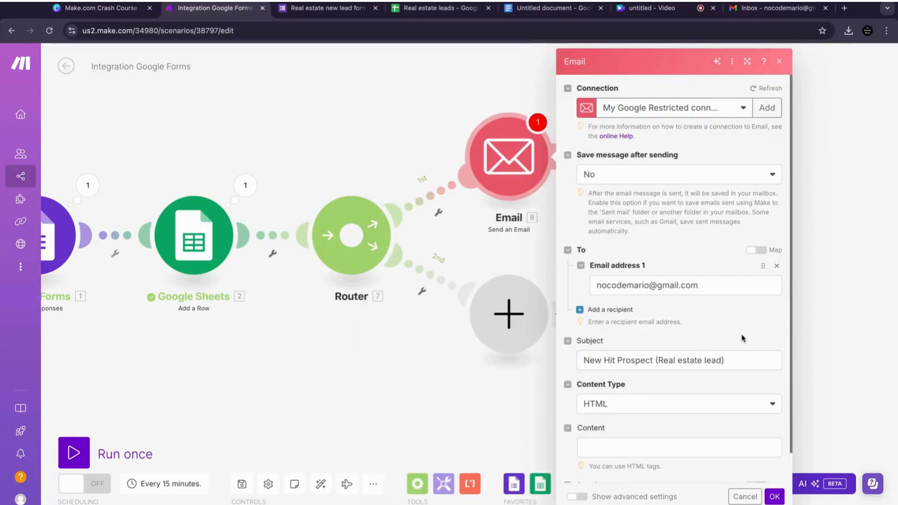
# Step: Start the email content with a "Name:" label mapped to the form's Name answer value
pyautogui.scroll(-1, 744, 339)
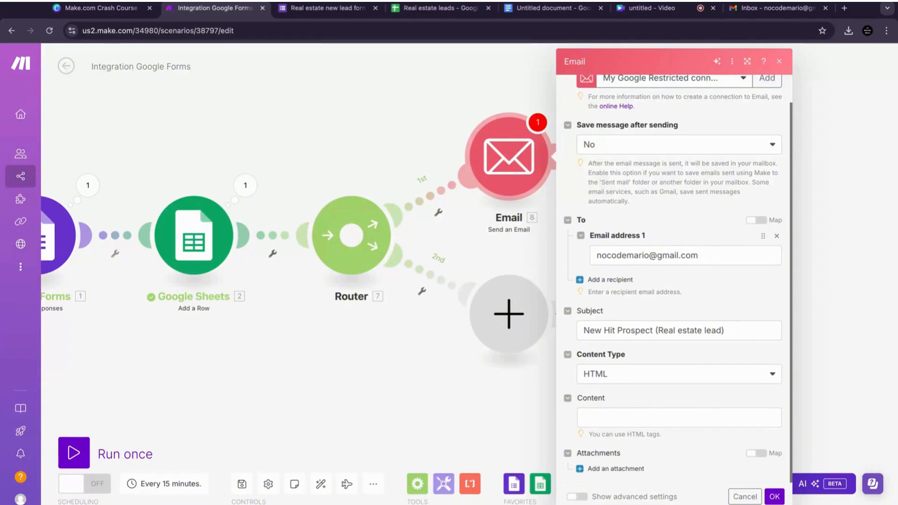
pyautogui.click(679, 418)
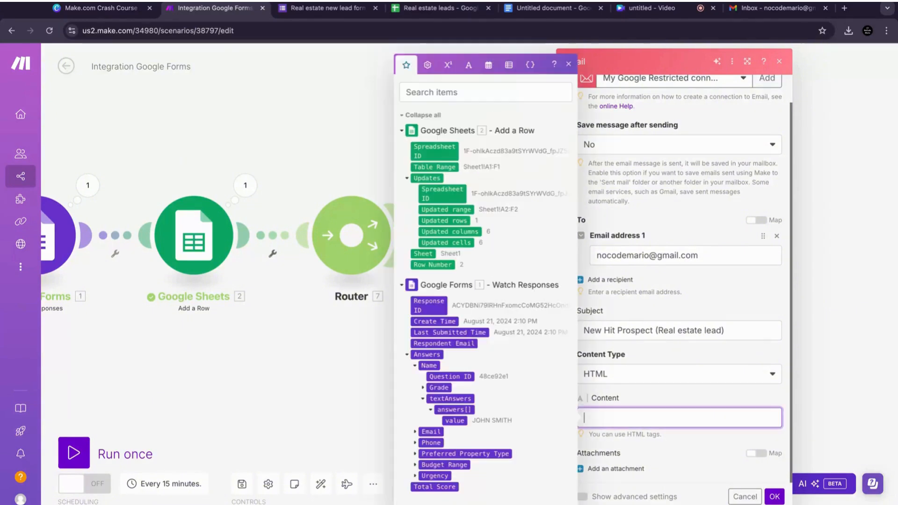
pyautogui.write('Name:')
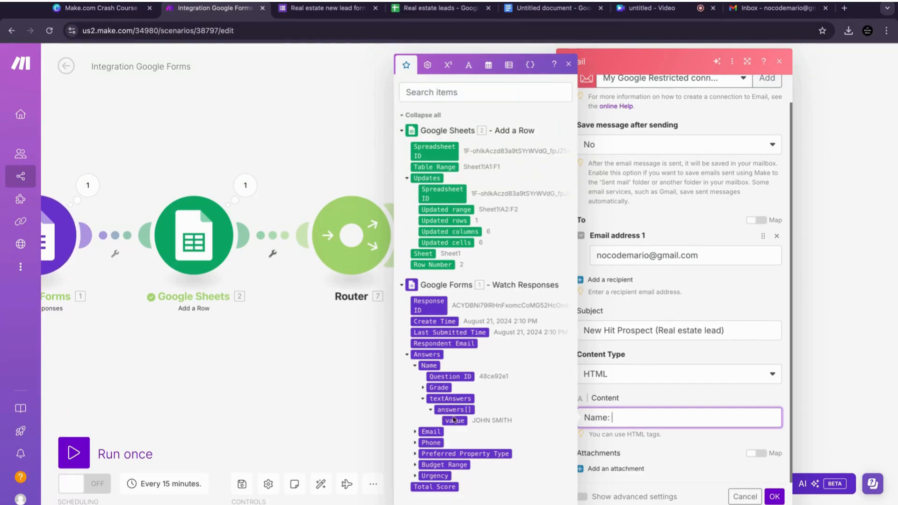
pyautogui.click(437, 409)
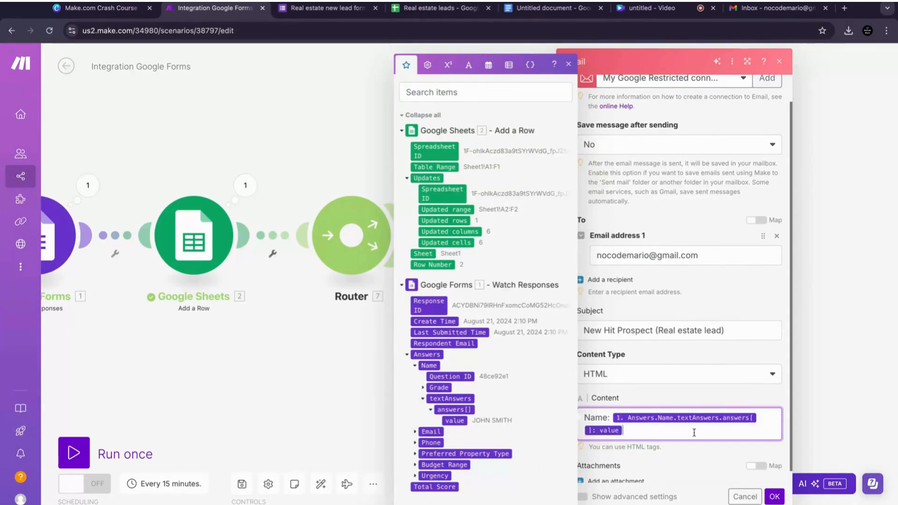
pyautogui.press('Return')
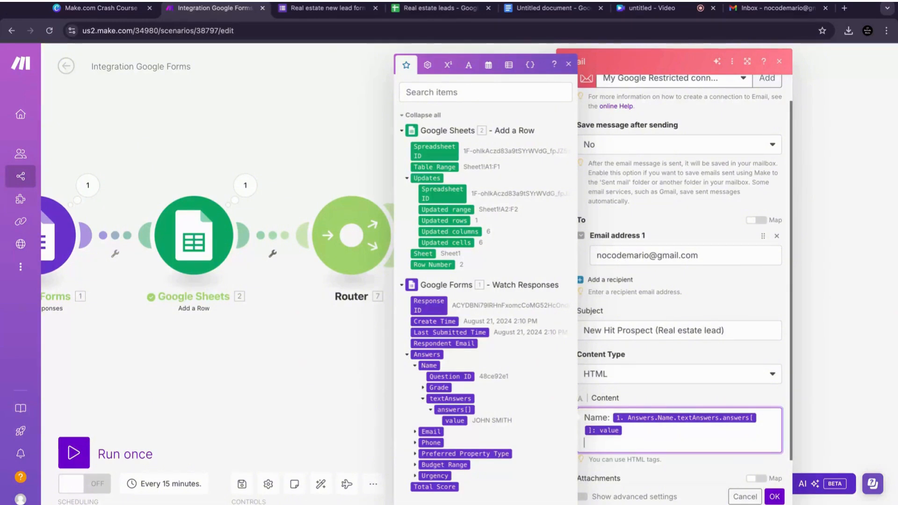
# Step: Add a "Phone:" line to the content mapped to the form's Phone answer value
pyautogui.write('Phone:')
pyautogui.click(415, 366)
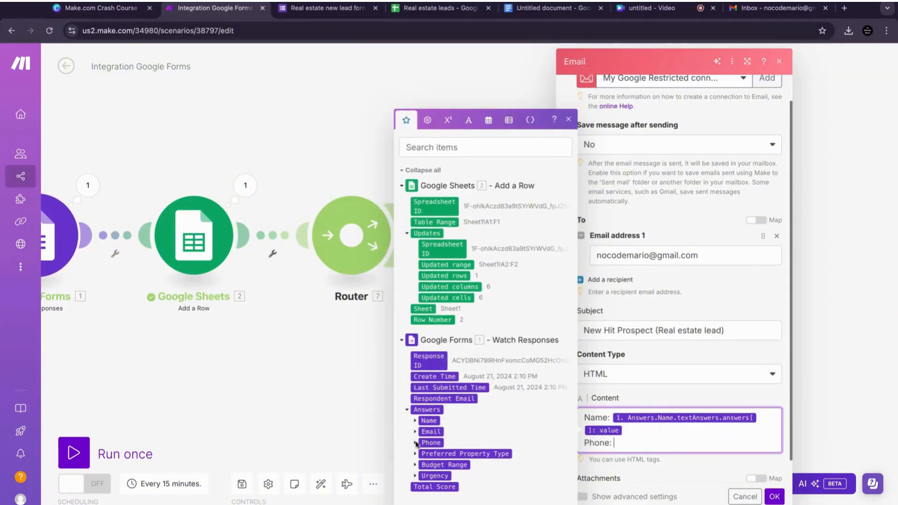
pyautogui.click(415, 443)
pyautogui.click(424, 443)
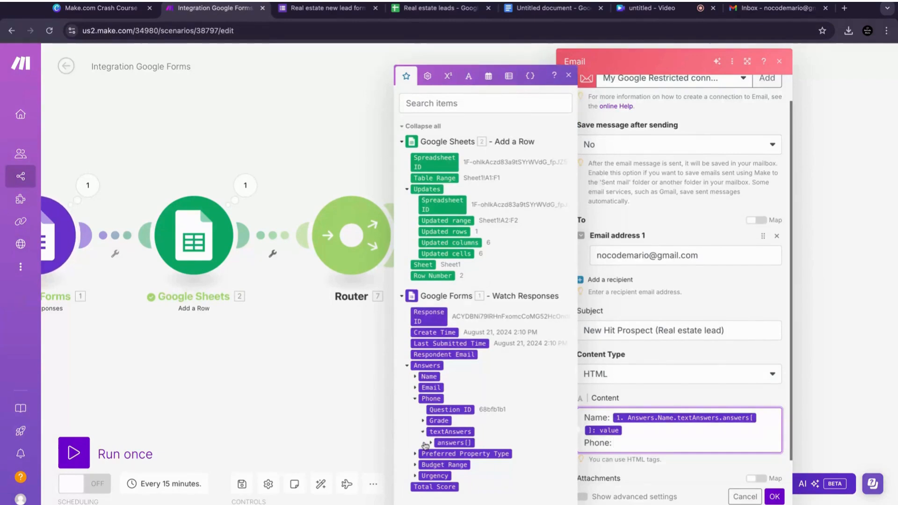
pyautogui.click(430, 442)
pyautogui.click(459, 442)
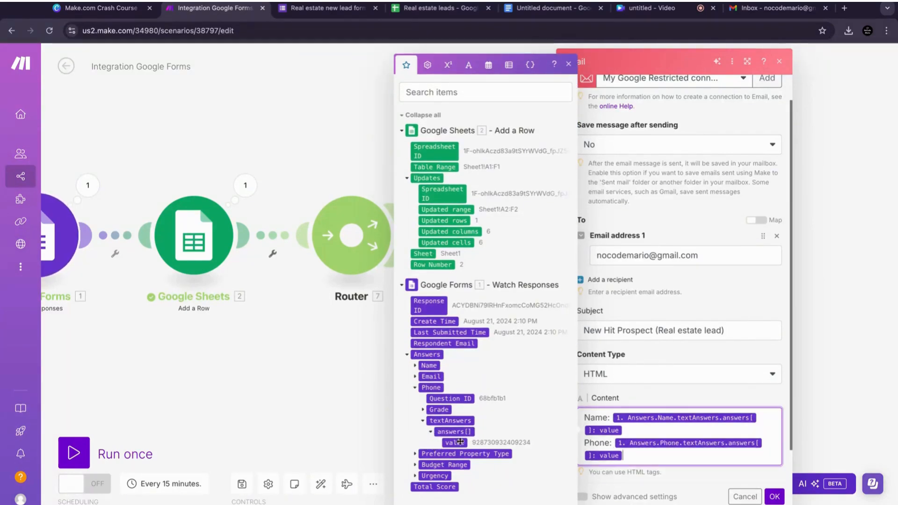
pyautogui.press('Return')
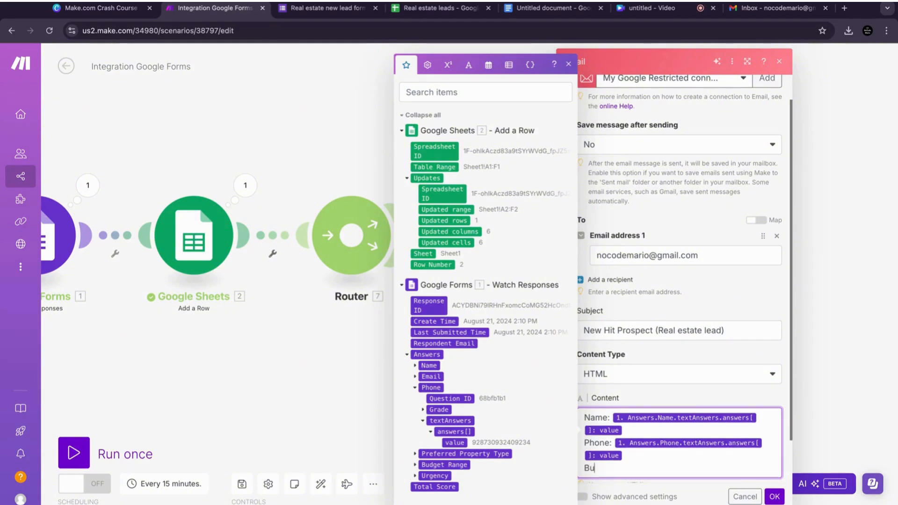
# Step: Add a "Budget:" line to the content mapped to the form's Budget Range answer value
pyautogui.press('BackSpace')
pyautogui.write('dget:')
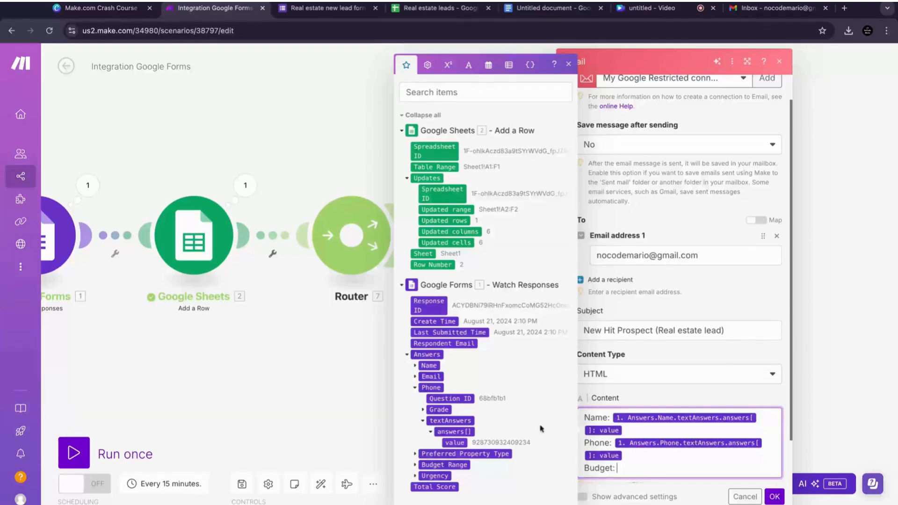
pyautogui.click(415, 388)
pyautogui.click(416, 467)
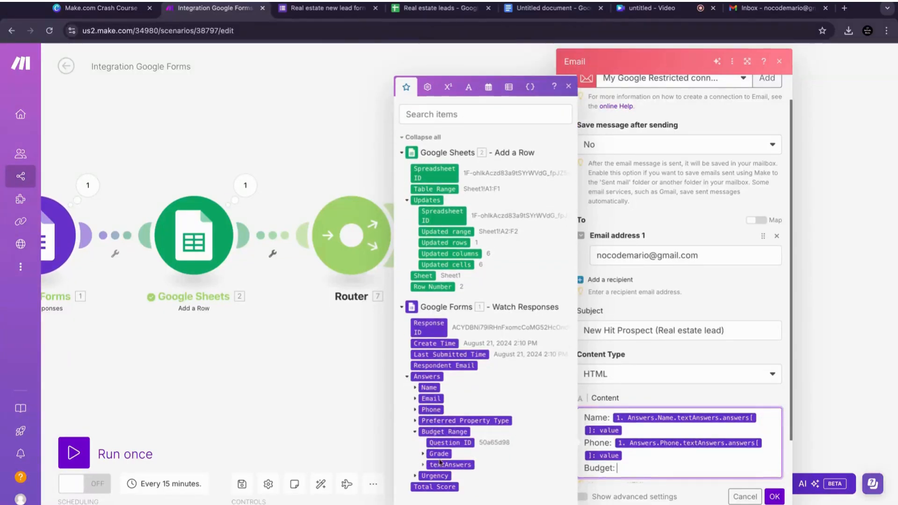
pyautogui.click(423, 465)
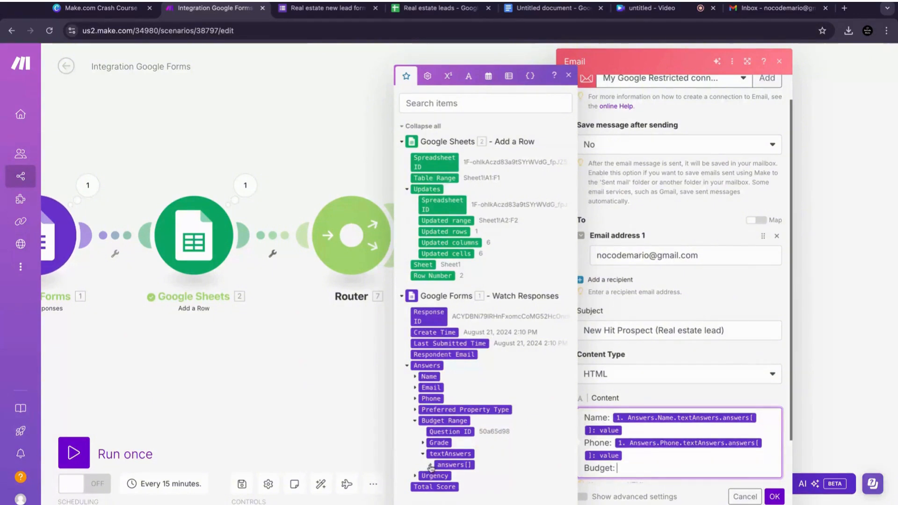
pyautogui.click(432, 464)
pyautogui.click(455, 465)
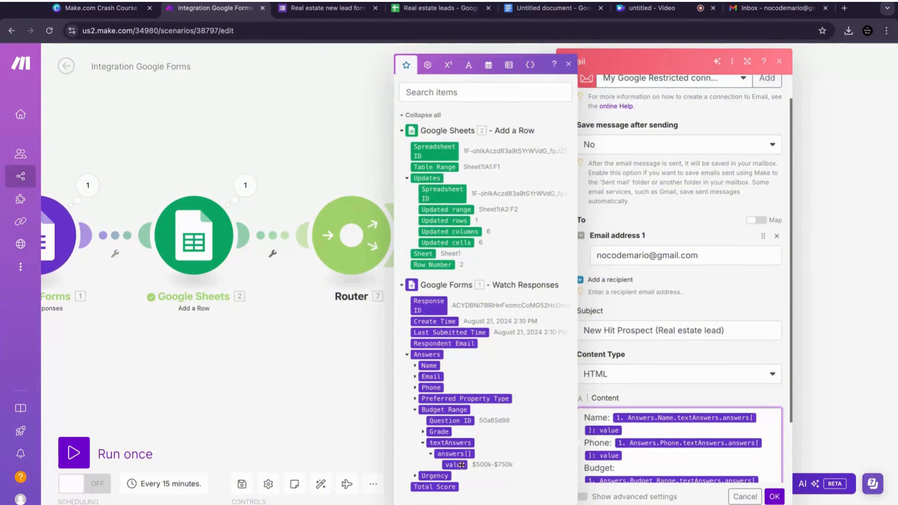
pyautogui.click(787, 415)
pyautogui.scroll(-3, 699, 412)
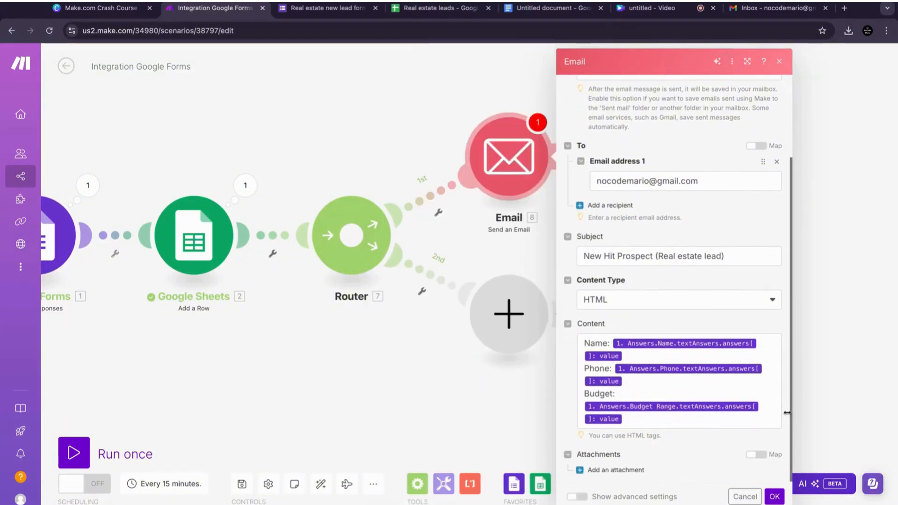
pyautogui.click(699, 420)
pyautogui.press('Return')
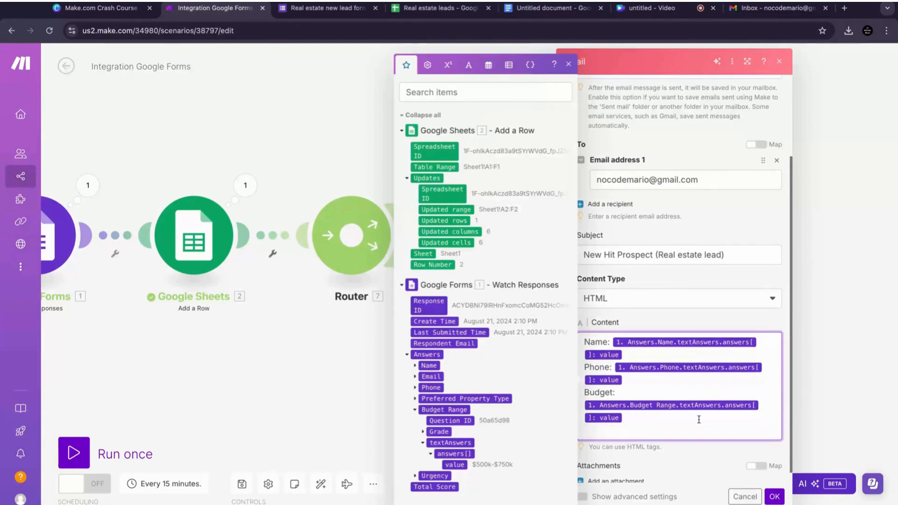
# Step: Add an "Urgency:" line mapped to the form's Urgency answer value and save the email module
pyautogui.write('Urgency: {')
pyautogui.click(415, 410)
pyautogui.click(415, 476)
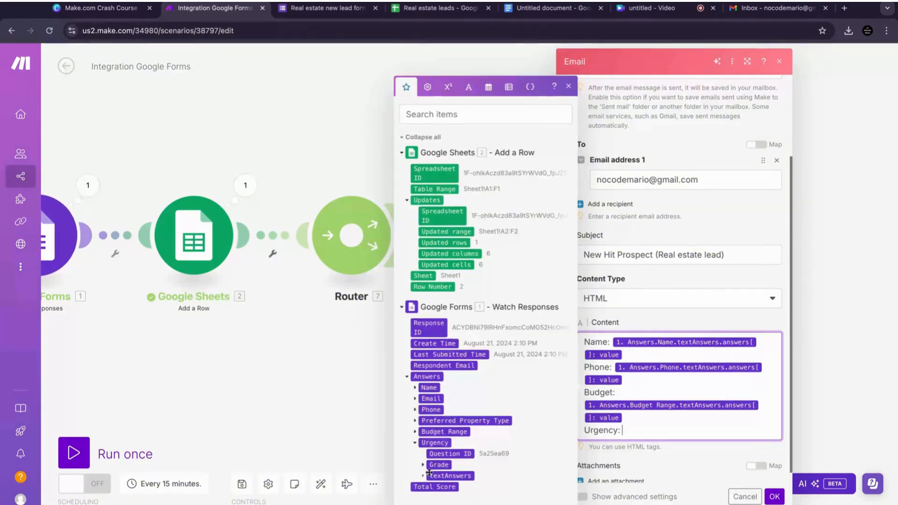
pyautogui.click(422, 477)
pyautogui.click(431, 485)
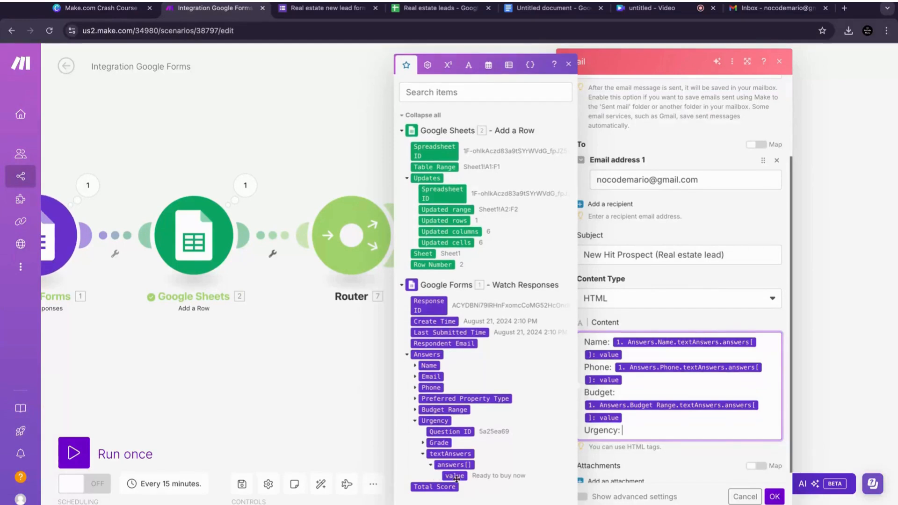
pyautogui.click(449, 477)
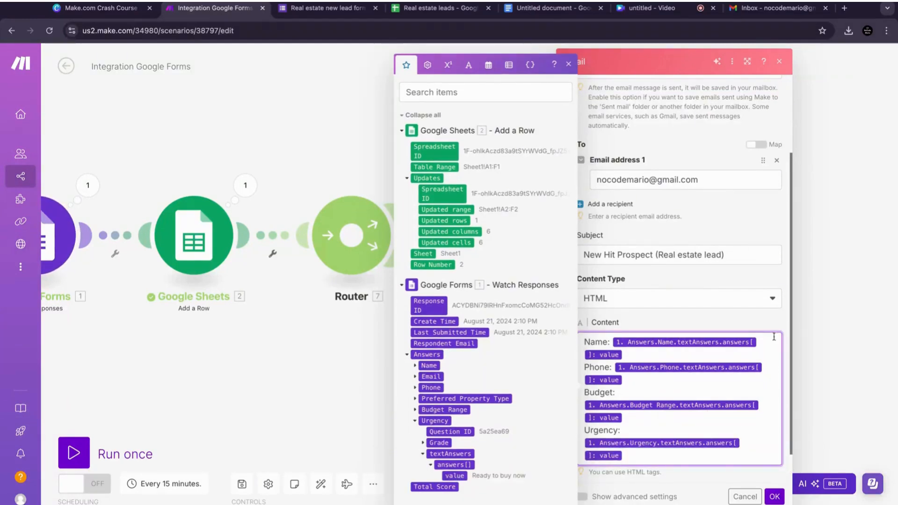
pyautogui.click(767, 322)
pyautogui.scroll(-1, 767, 322)
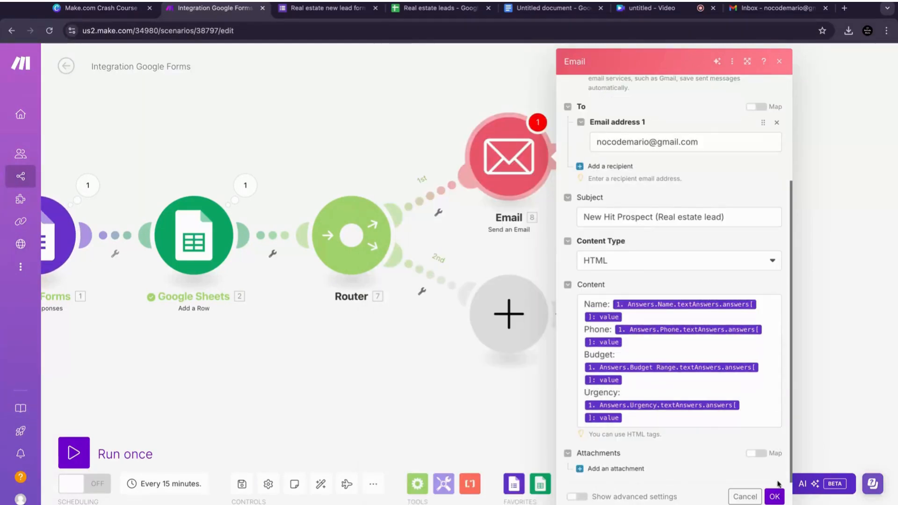
pyautogui.click(777, 496)
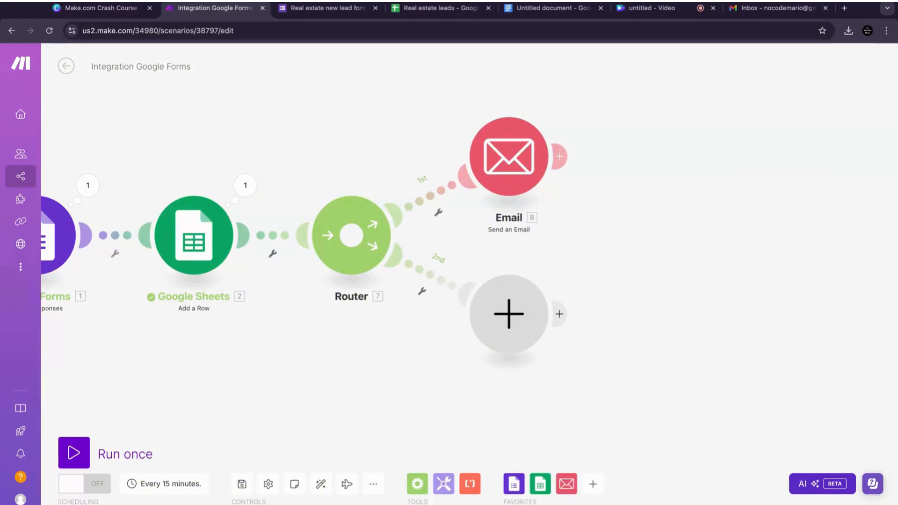
# Step: Add an Email Send an Email module on the router's second branch
pyautogui.click(509, 314)
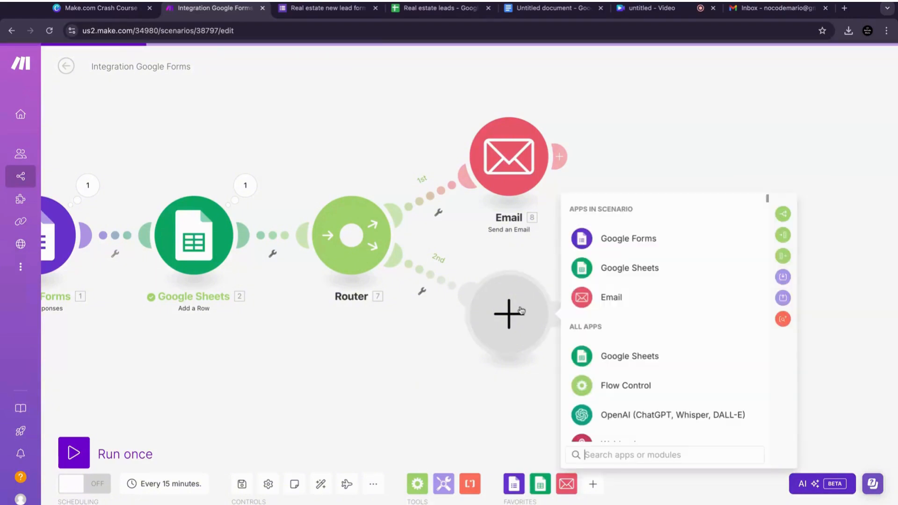
pyautogui.click(645, 297)
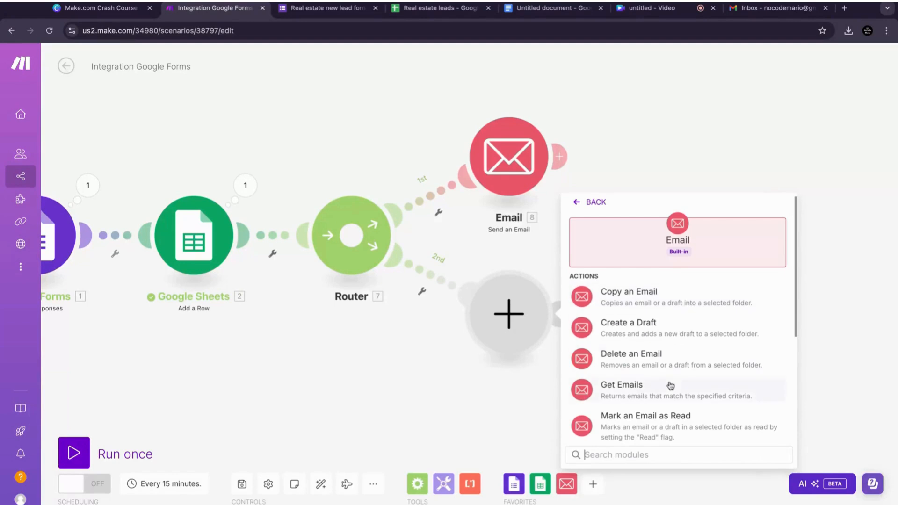
pyautogui.scroll(-5, 797, 314)
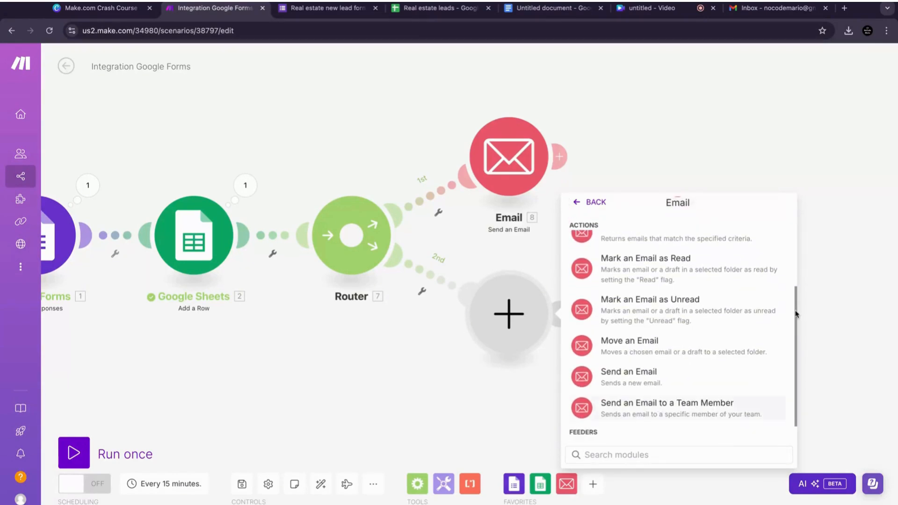
pyautogui.click(717, 378)
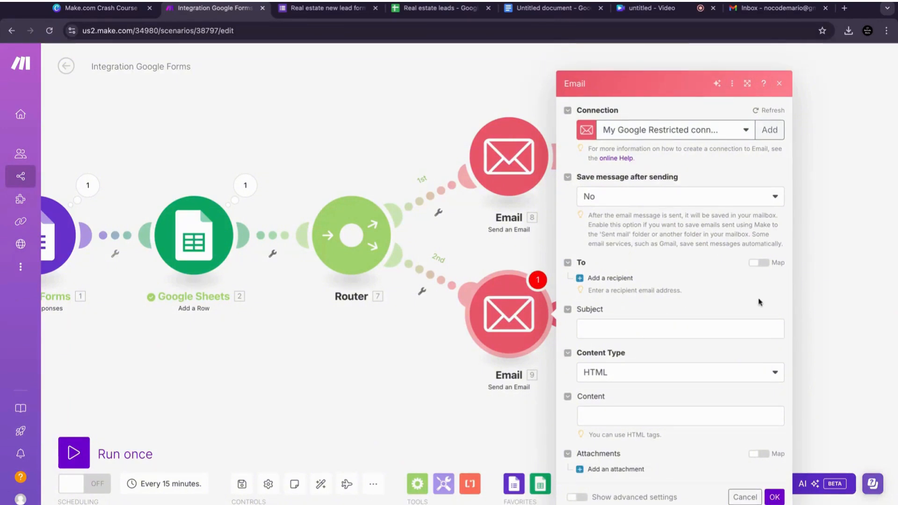
# Step: Set the second email's subject to "Normal Real Estate Lead"
pyautogui.click(687, 332)
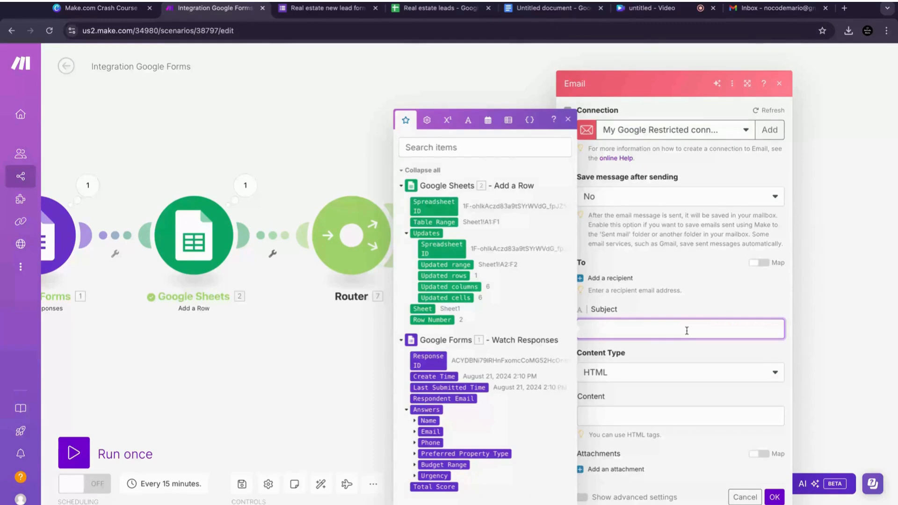
pyautogui.write('Normal Real')
pyautogui.press('BackSpace')
pyautogui.press('BackSpace')
pyautogui.press('BackSpace')
pyautogui.write('Real Estate Lead')
pyautogui.click(739, 315)
pyautogui.click(741, 415)
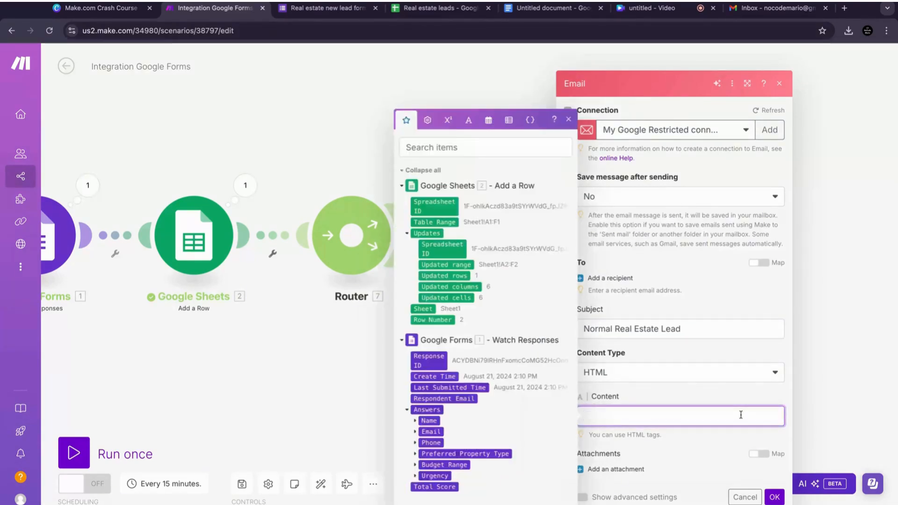
pyautogui.write('nAM')
pyautogui.press('BackSpace')
pyautogui.press('BackSpace')
pyautogui.press('BackSpace')
pyautogui.click(698, 389)
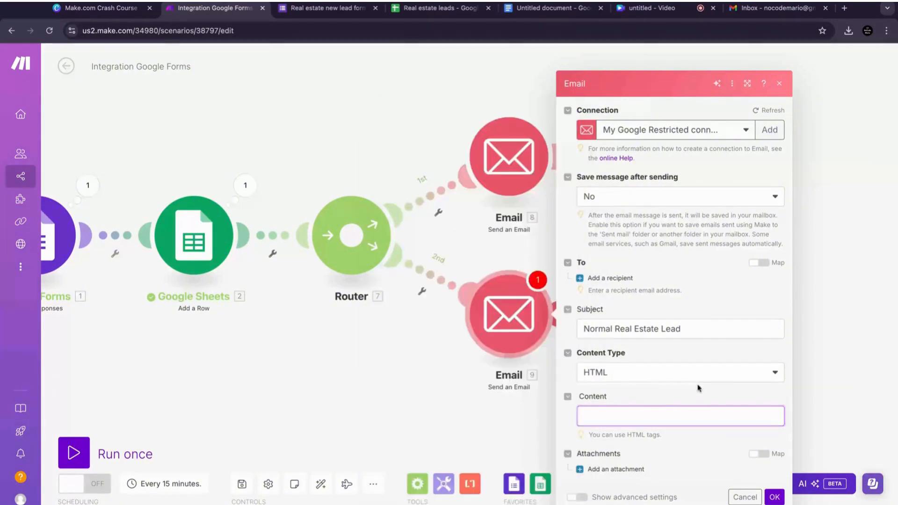
# Step: Set the second email's content to "The data was added to the google sheet."
pyautogui.click(673, 420)
pyautogui.write('The da')
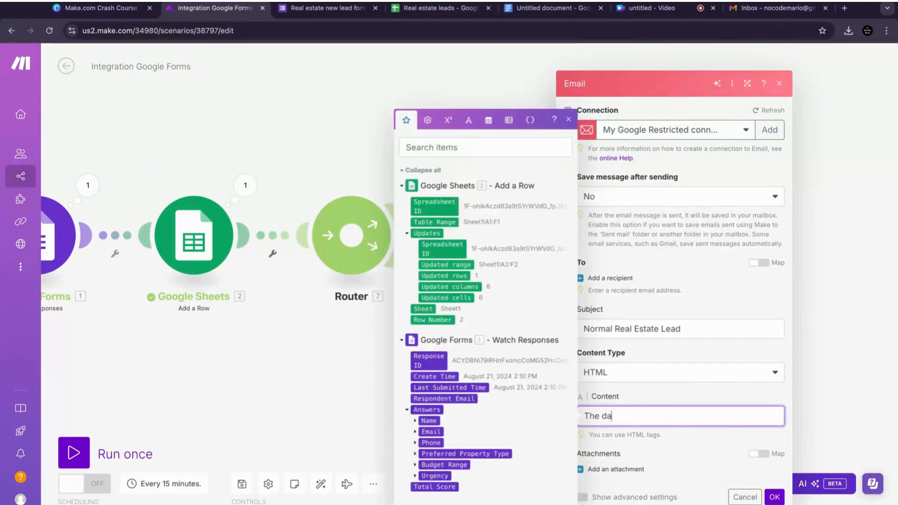
pyautogui.write('ta was added to the')
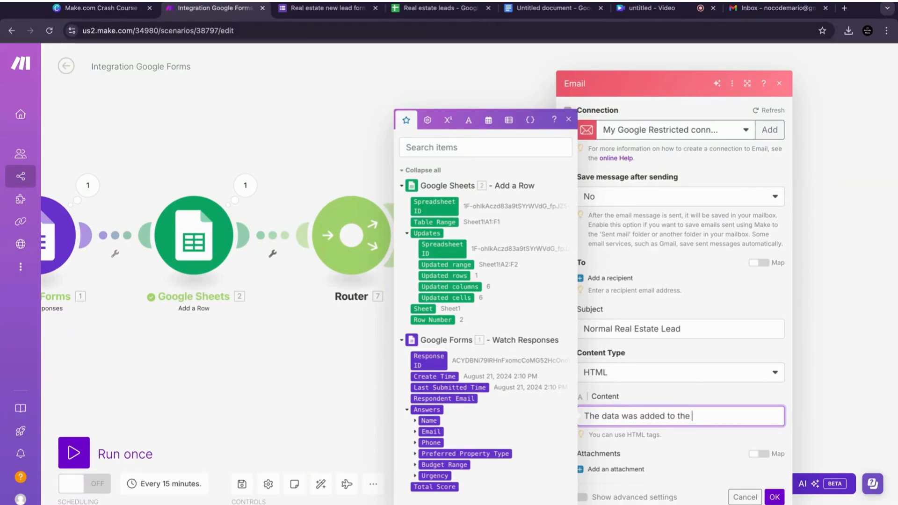
pyautogui.write(' google sheet.')
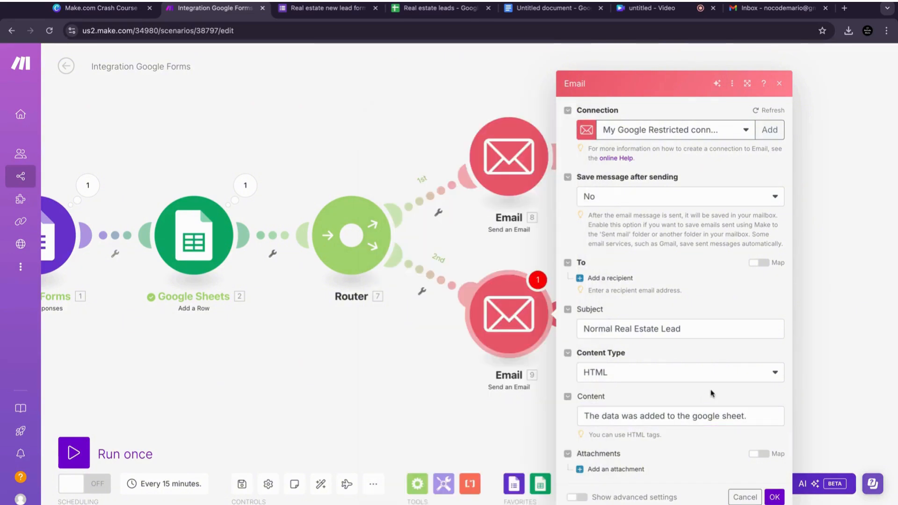
# Step: Add the recipient's e-mail address to the second email and save the module
pyautogui.click(775, 496)
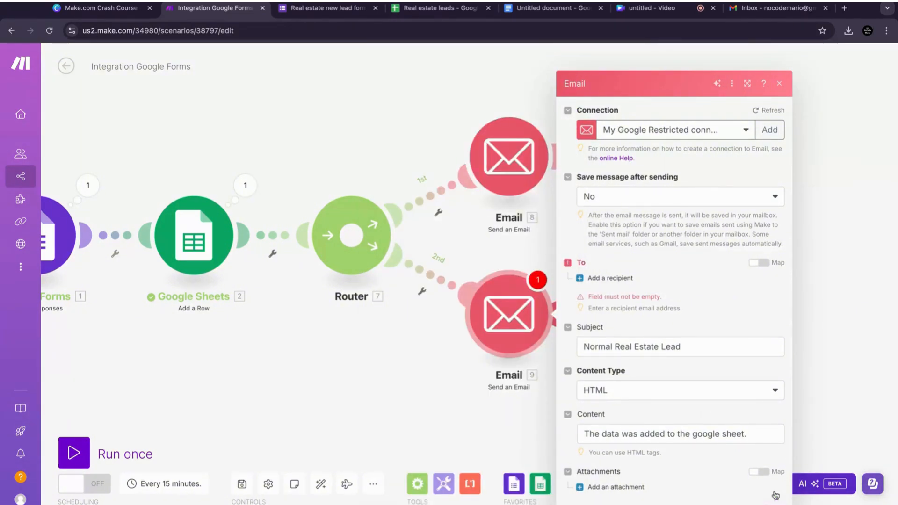
pyautogui.click(627, 279)
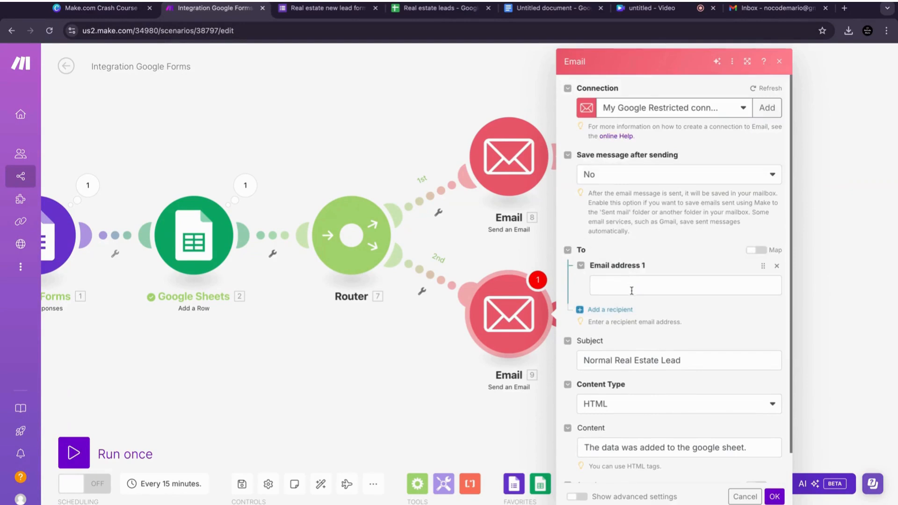
pyautogui.click(631, 288)
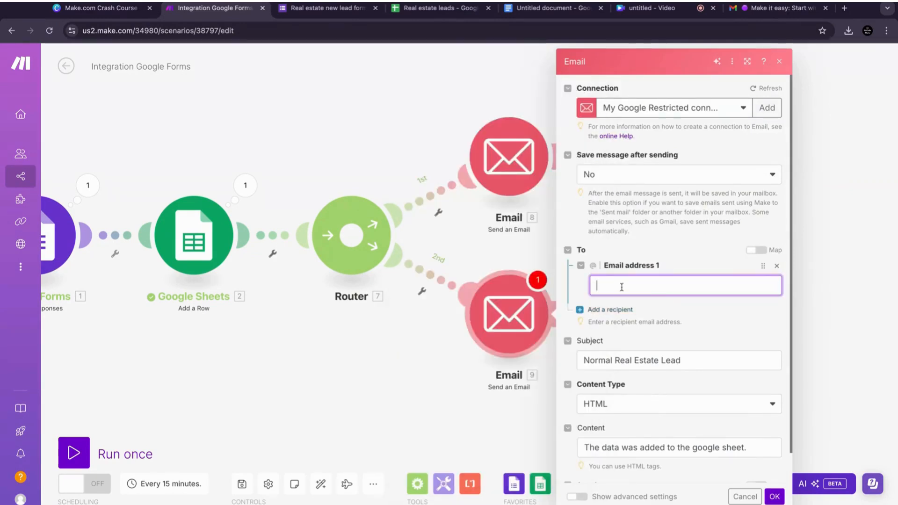
pyautogui.click(621, 287)
pyautogui.press('super+v')
pyautogui.click(684, 254)
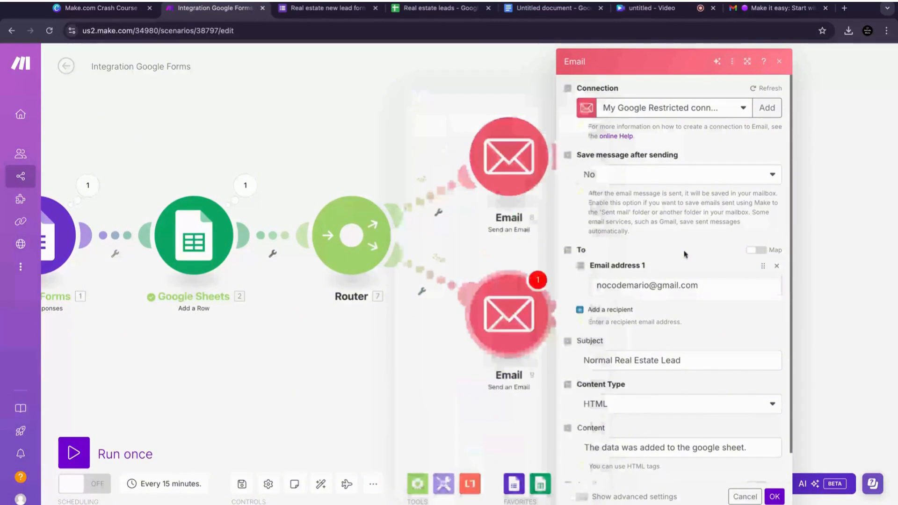
pyautogui.click(775, 497)
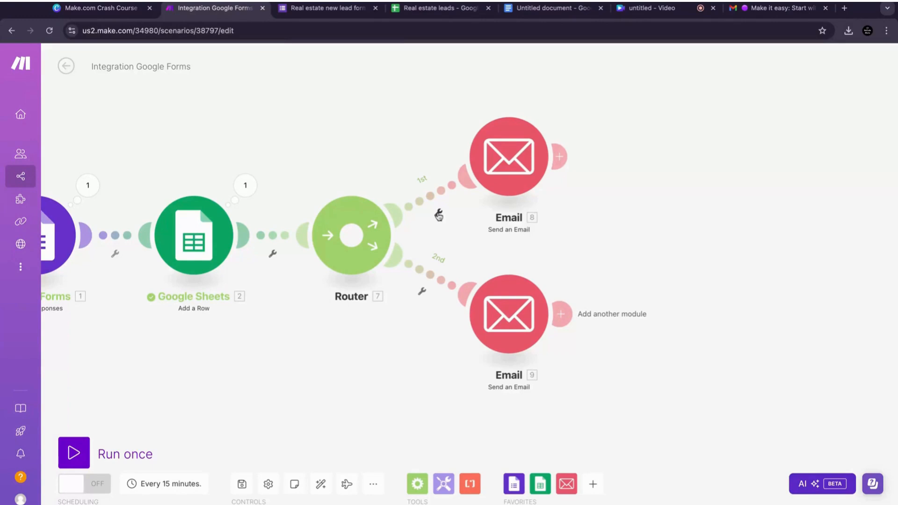
pyautogui.click(439, 215)
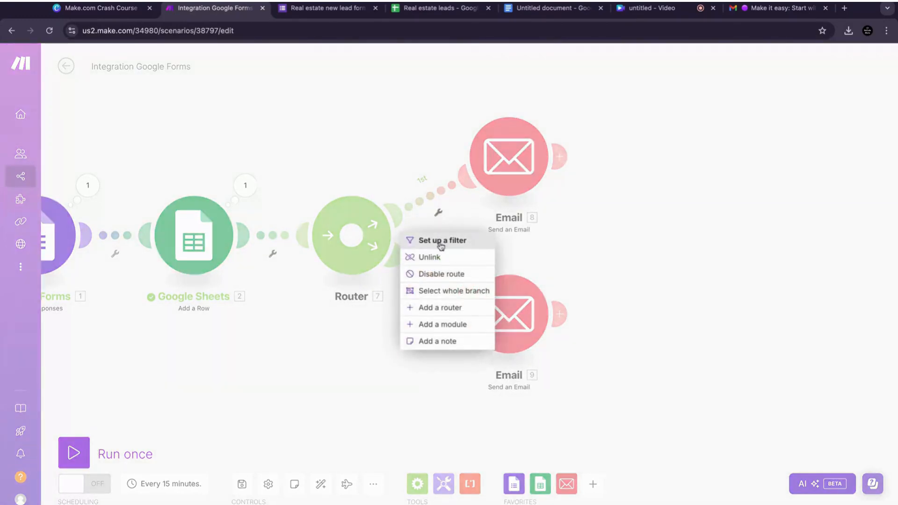
pyautogui.click(443, 247)
pyautogui.press('Escape')
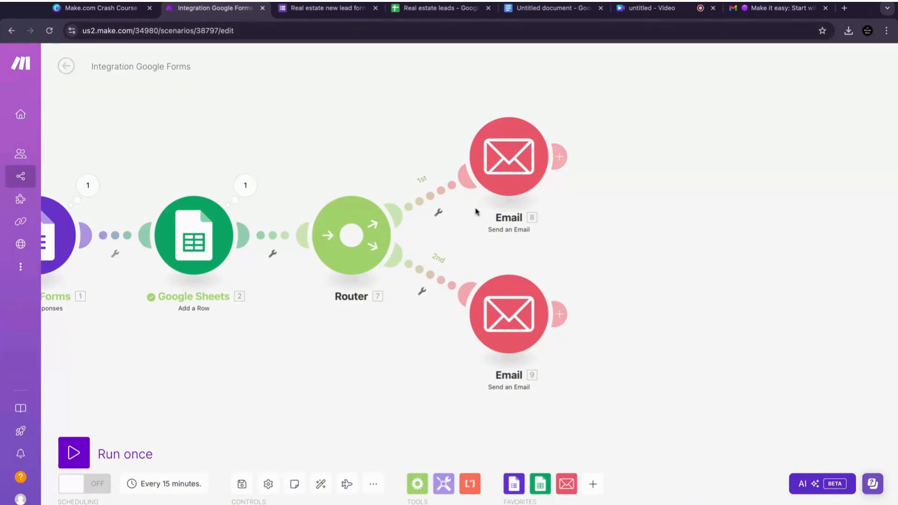
pyautogui.click(442, 217)
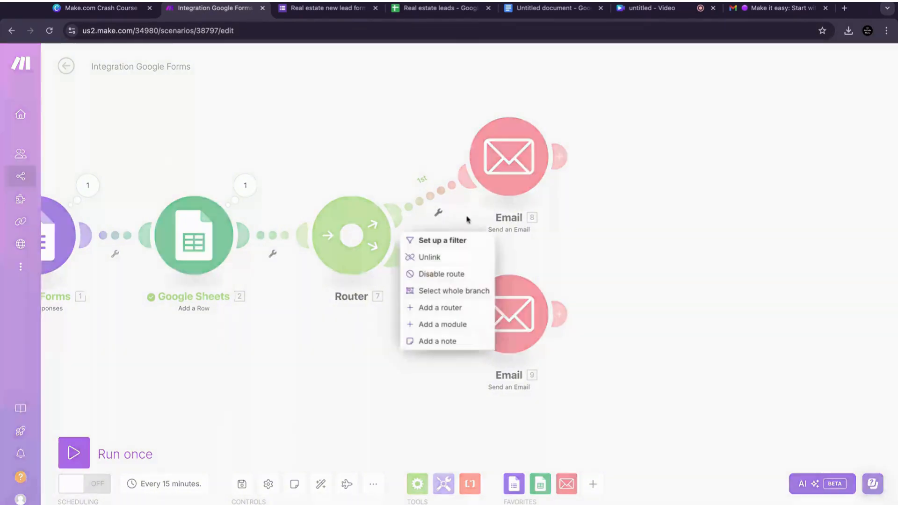
pyautogui.click(468, 218)
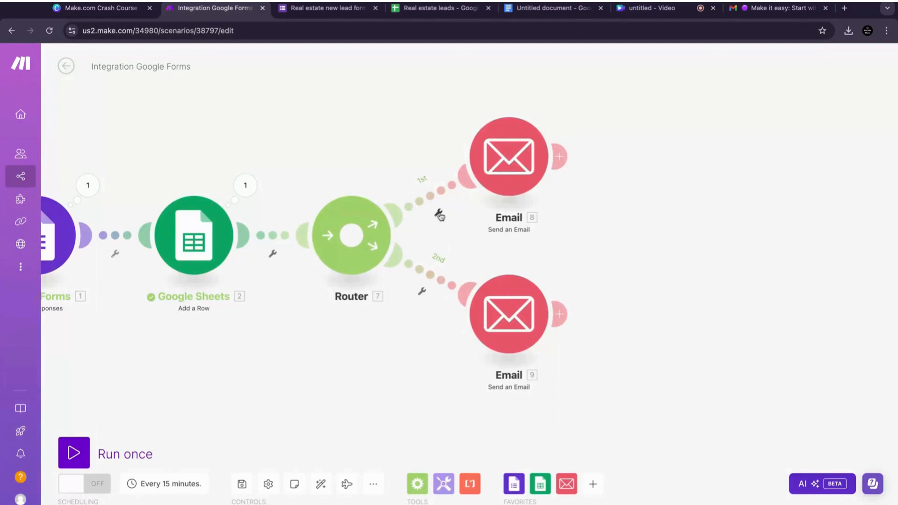
# Step: Set up a filter on the router's first route labelled "Hot prospect filter"
pyautogui.click(440, 215)
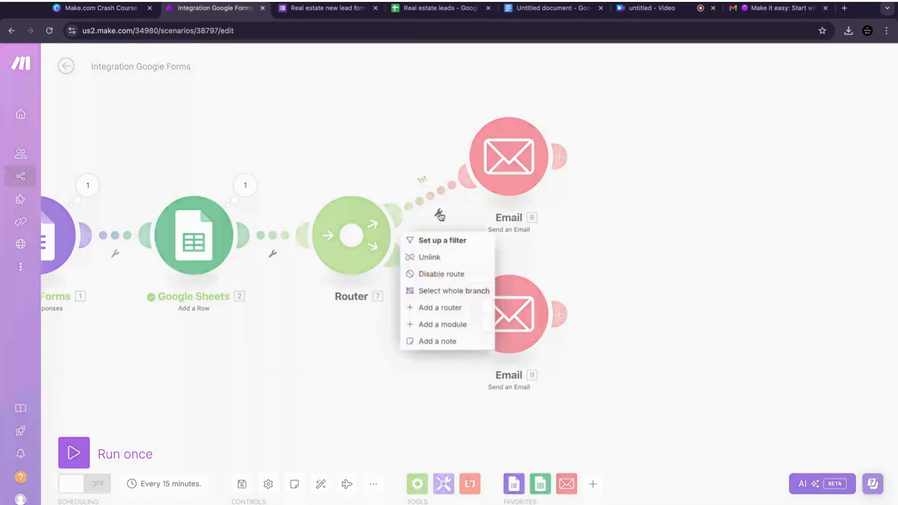
pyautogui.click(439, 241)
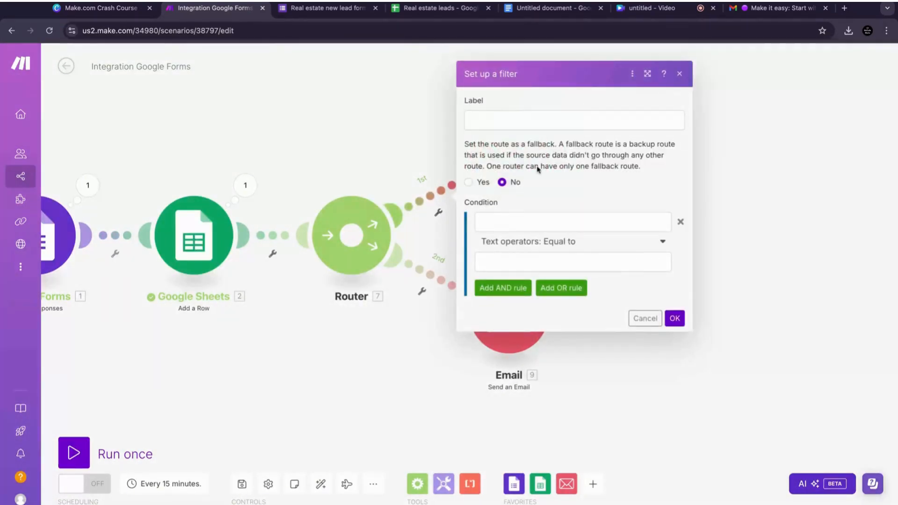
pyautogui.click(538, 118)
pyautogui.write('Hot')
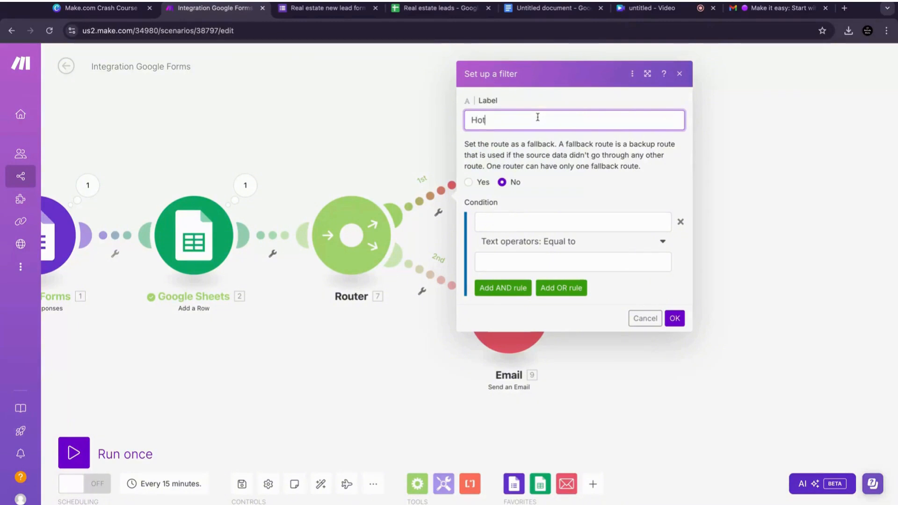
pyautogui.write(' prospect')
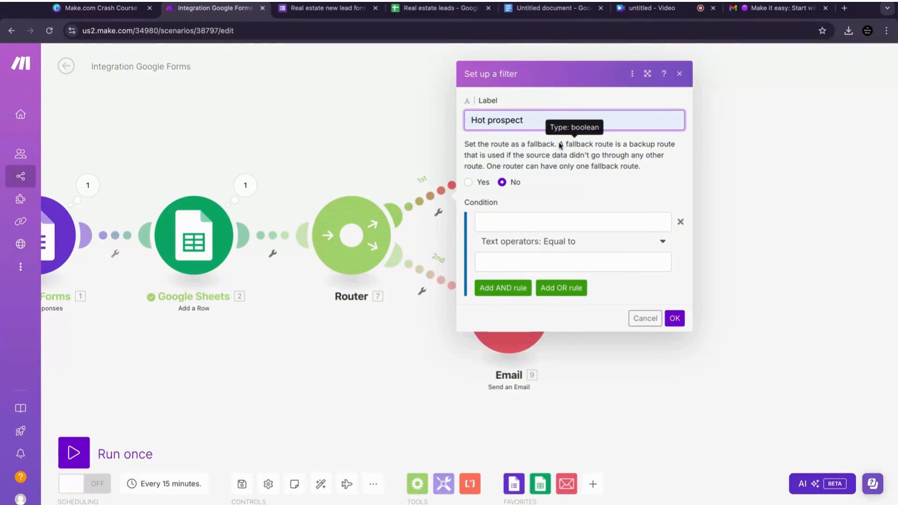
pyautogui.write(' filter')
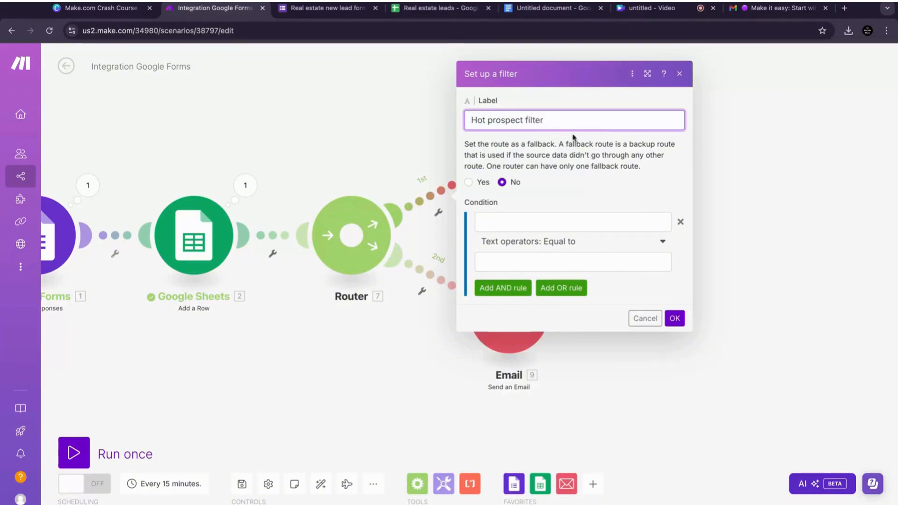
# Step: Set the filter condition so the form's Urgency answer value equals "Ready to buy now" and save it
pyautogui.click(589, 108)
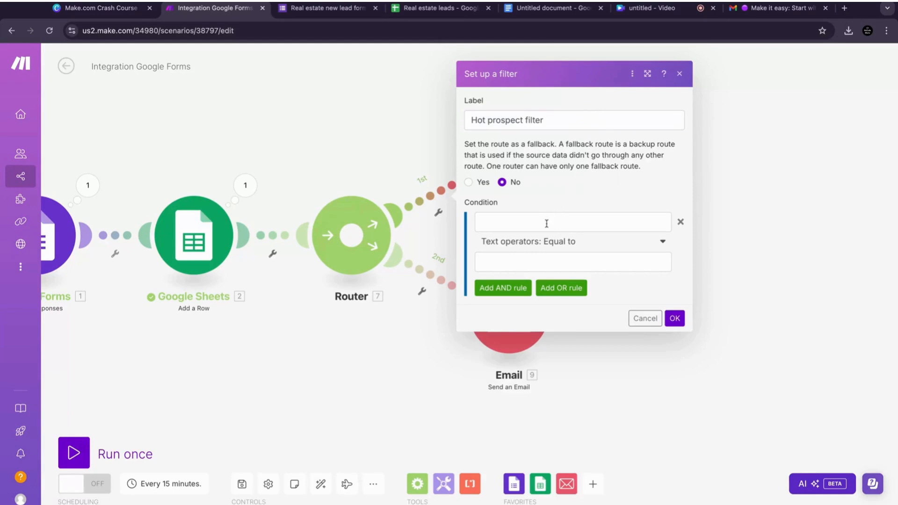
pyautogui.click(603, 225)
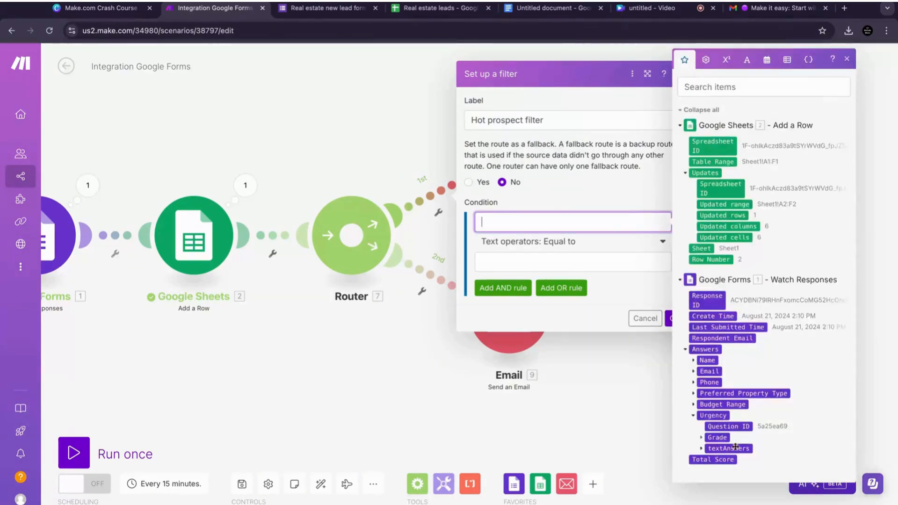
pyautogui.click(702, 450)
pyautogui.click(711, 460)
pyautogui.click(732, 472)
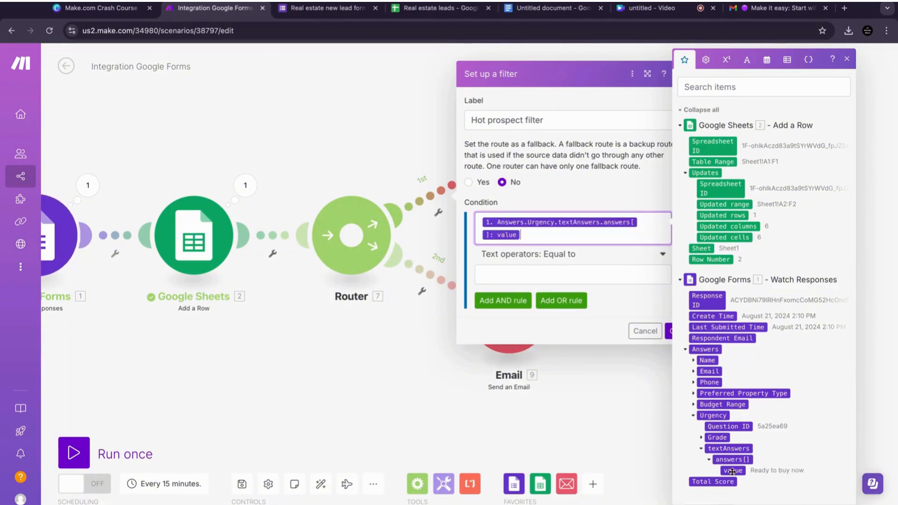
pyautogui.click(578, 274)
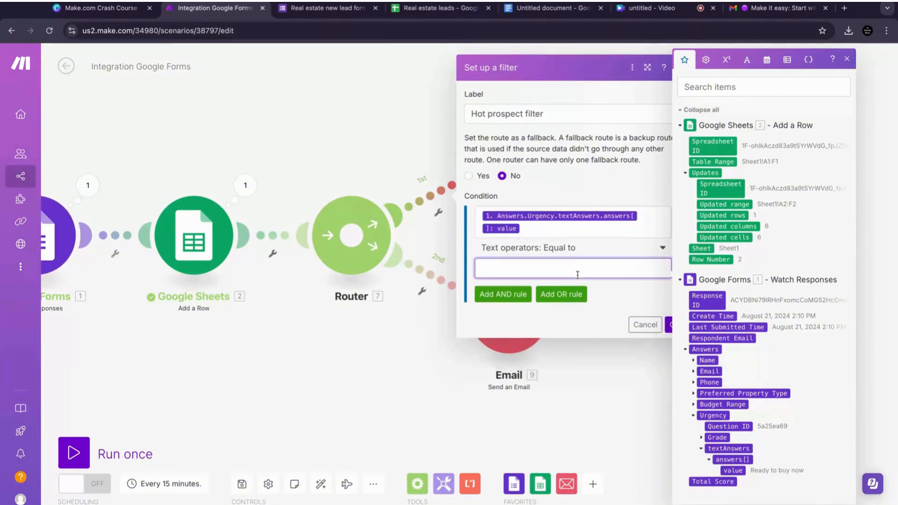
pyautogui.write('Ready to buy now')
pyautogui.click(612, 307)
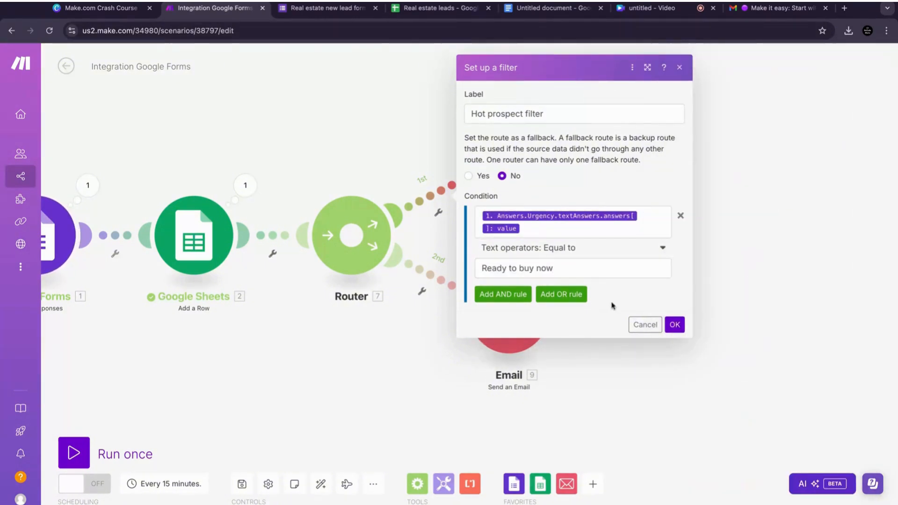
pyautogui.click(674, 330)
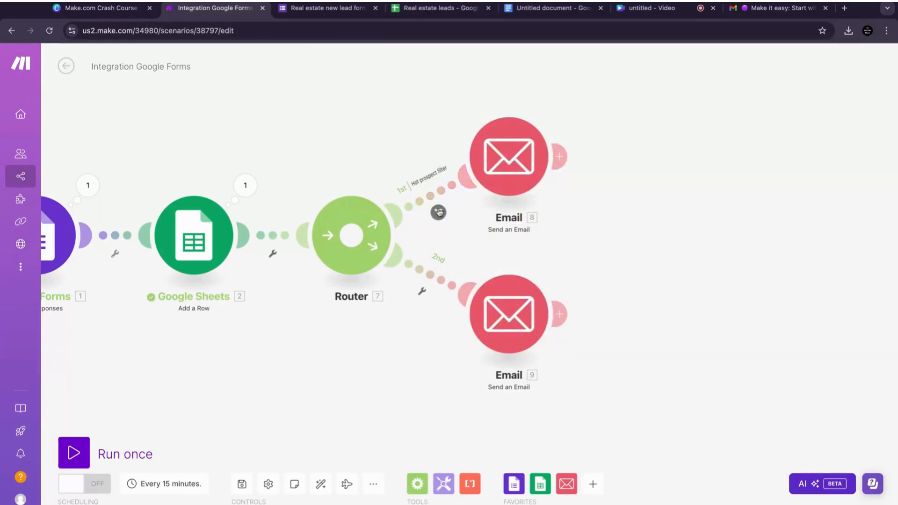
# Step: Rename the first-branch email module to "Hot prospect email"
pyautogui.rightClick(499, 171)
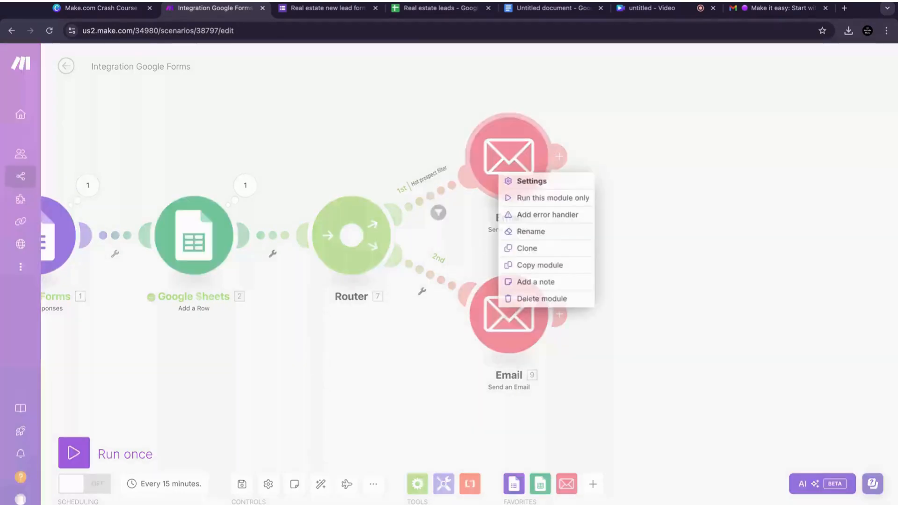
pyautogui.click(584, 154)
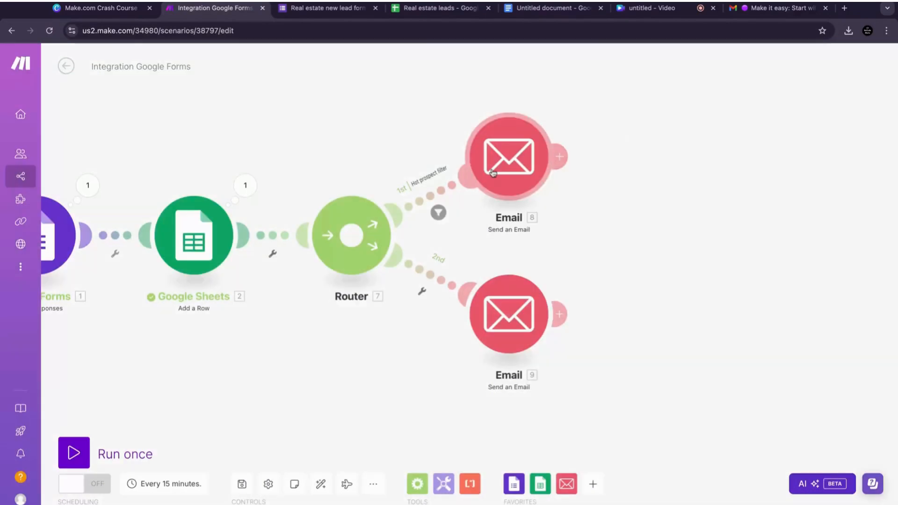
pyautogui.rightClick(519, 163)
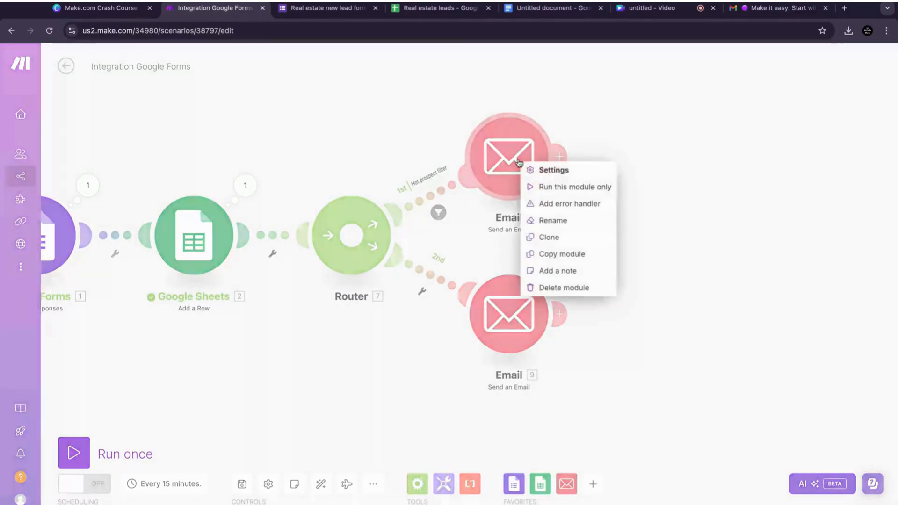
pyautogui.click(553, 221)
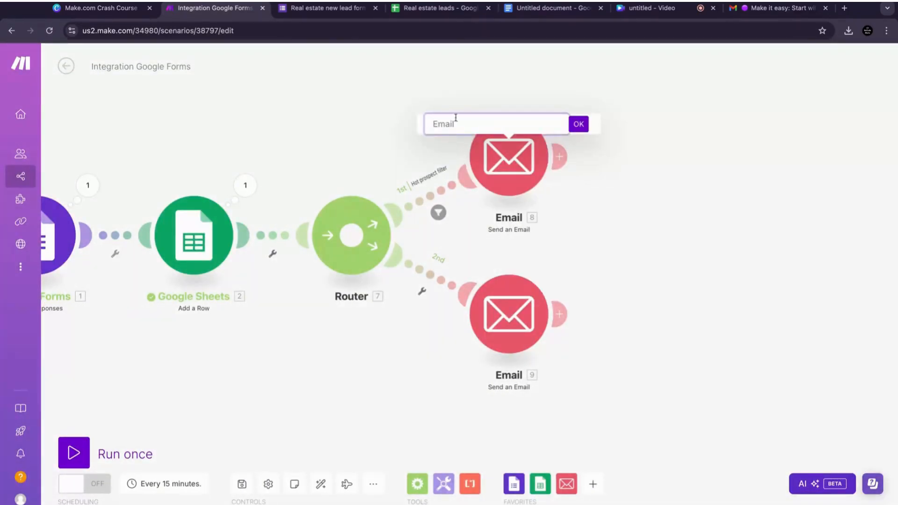
pyautogui.write('Hot prospect email')
pyautogui.click(578, 124)
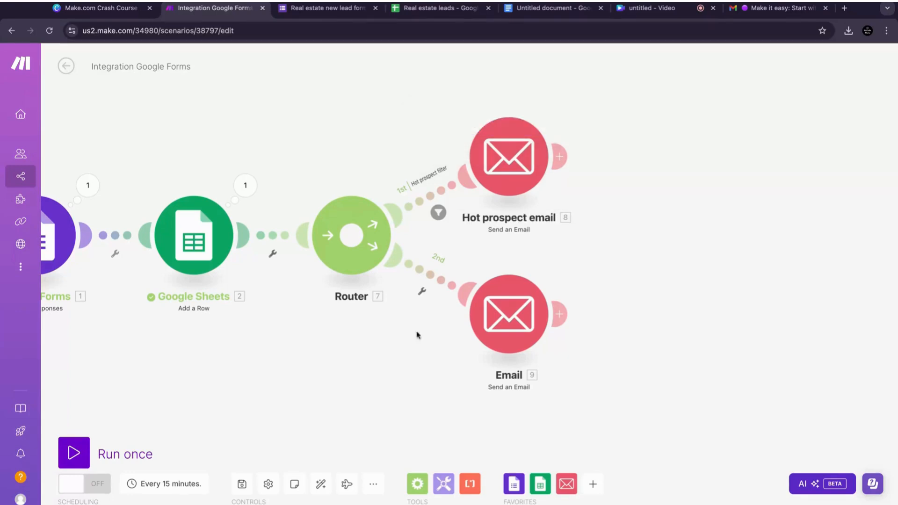
# Step: Set up a filter on the router's second route labelled "Normal email (not urgent)"
pyautogui.click(422, 295)
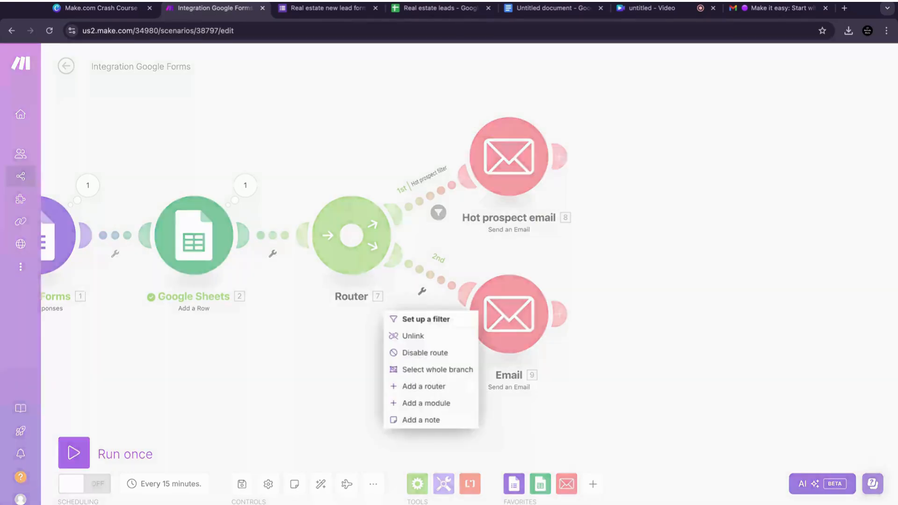
pyautogui.click(562, 284)
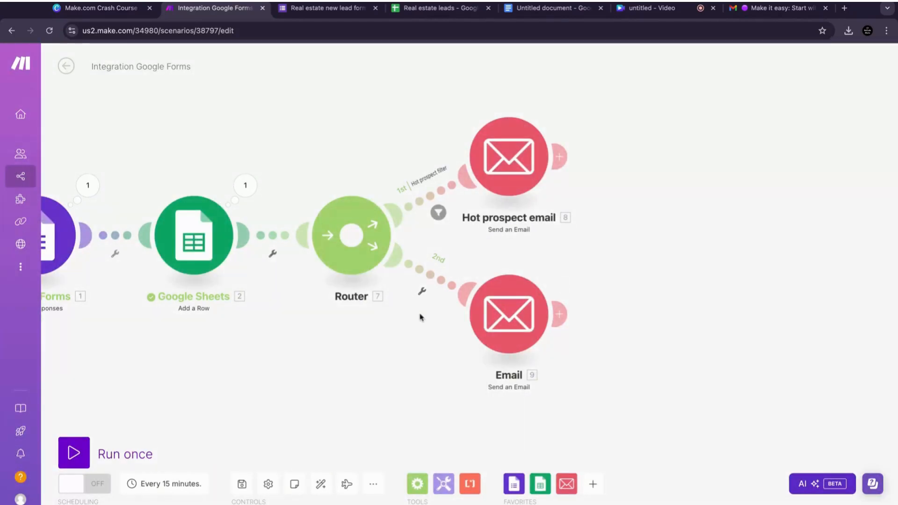
pyautogui.click(423, 295)
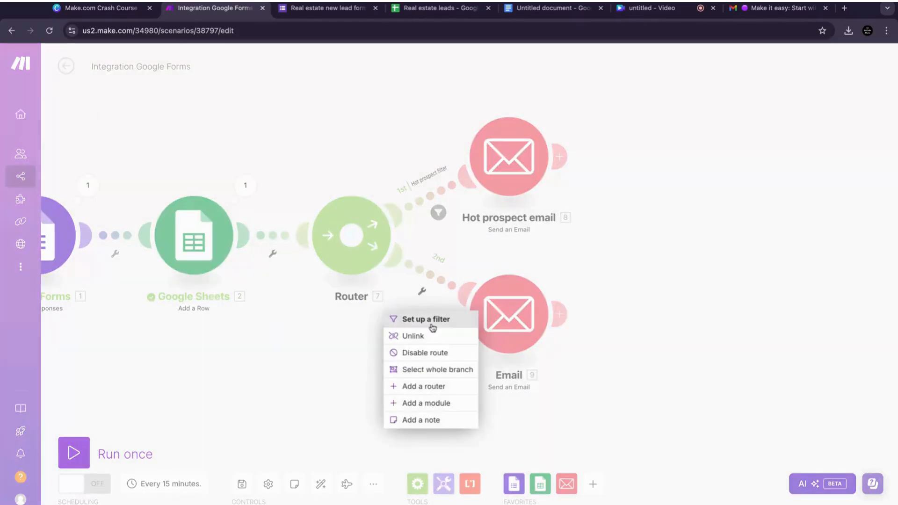
pyautogui.click(434, 327)
pyautogui.click(574, 198)
pyautogui.write('No')
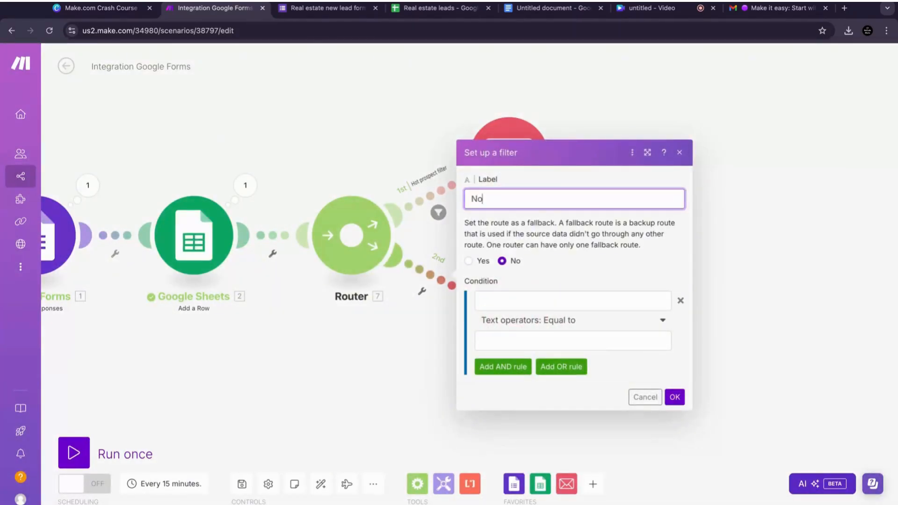
pyautogui.write('rmal email (not urgent')
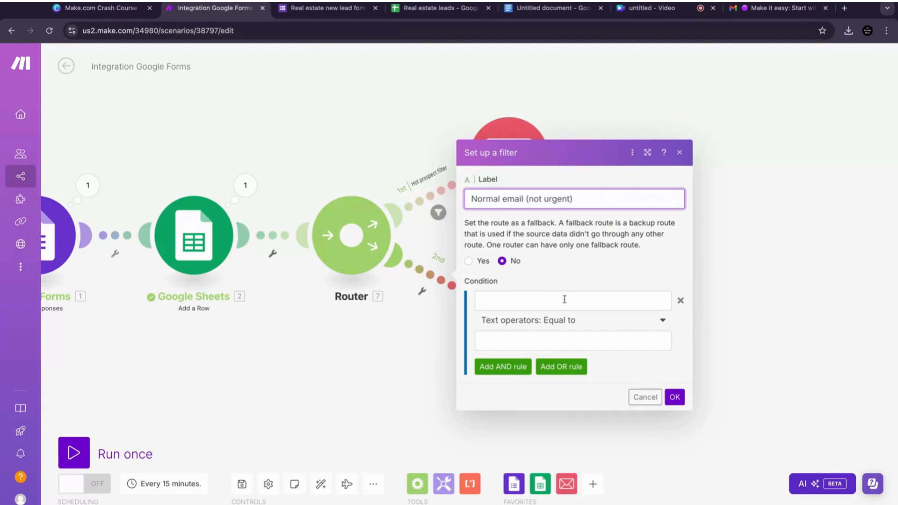
# Step: Copy the "Ready to buy now" option from the live form and map the form's Urgency answer value into the second route's condition
pyautogui.click(323, 8)
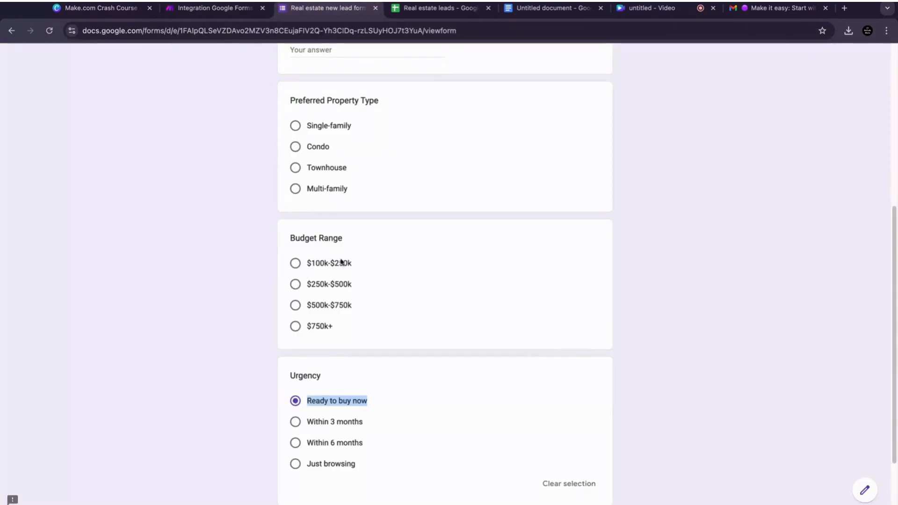
pyautogui.click(360, 402)
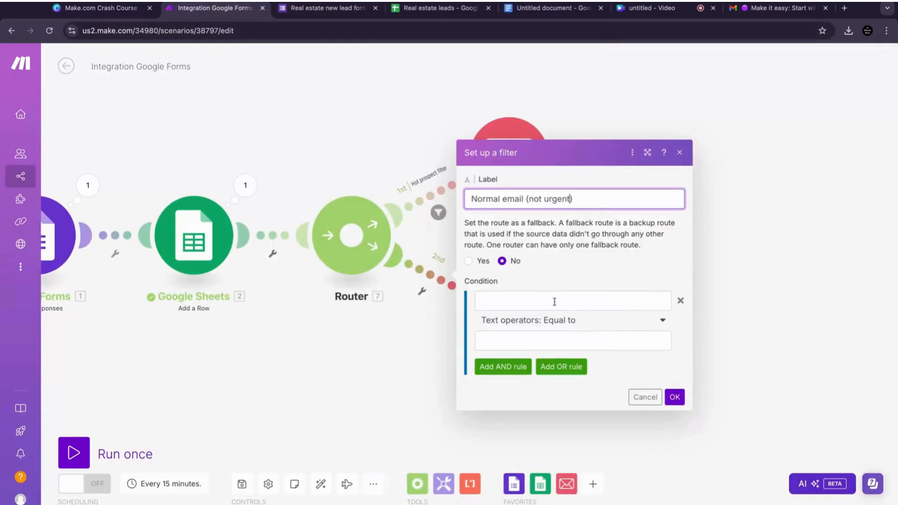
pyautogui.click(555, 302)
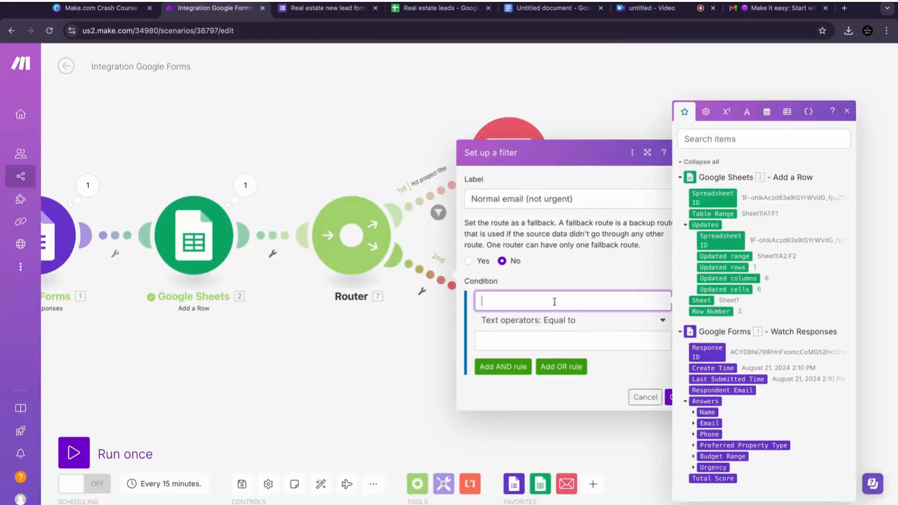
pyautogui.click(694, 468)
pyautogui.click(702, 477)
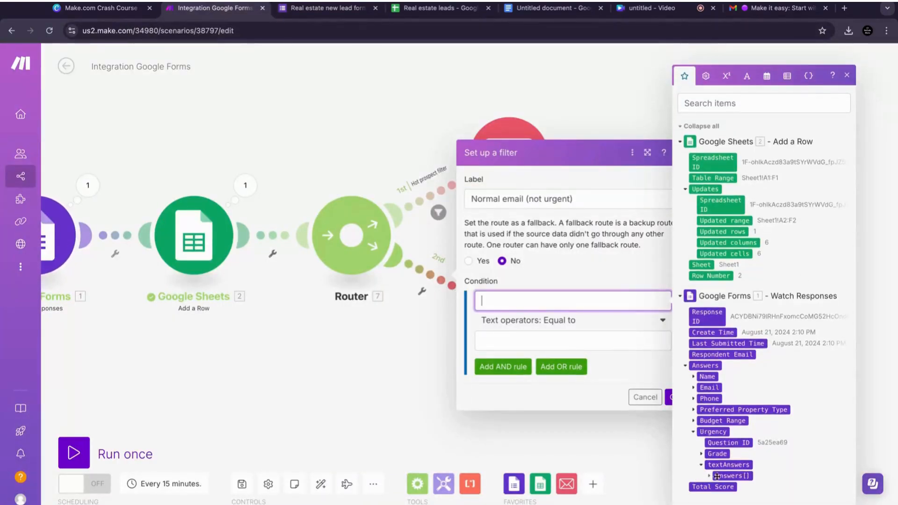
pyautogui.click(710, 475)
pyautogui.click(730, 475)
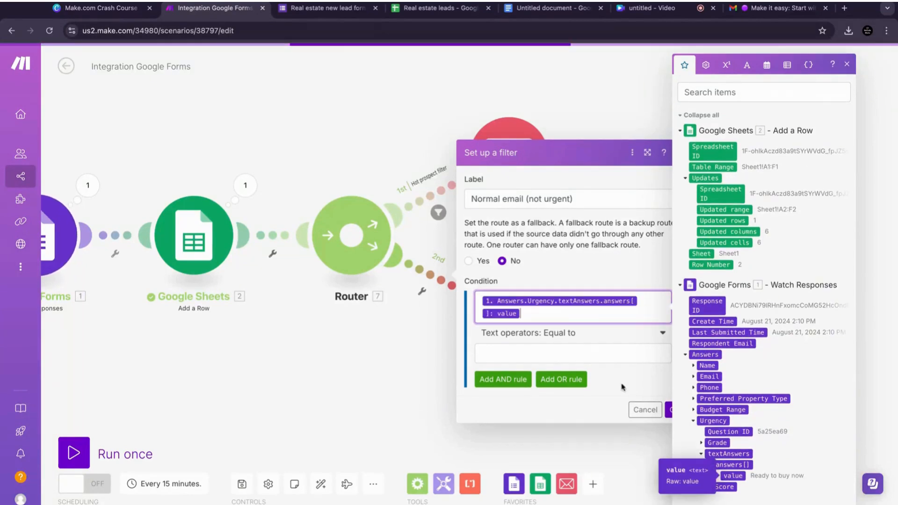
# Step: Set the condition operator to Not equal to, paste "Ready to buy now" as the value and save the filter
pyautogui.click(622, 349)
pyautogui.click(665, 329)
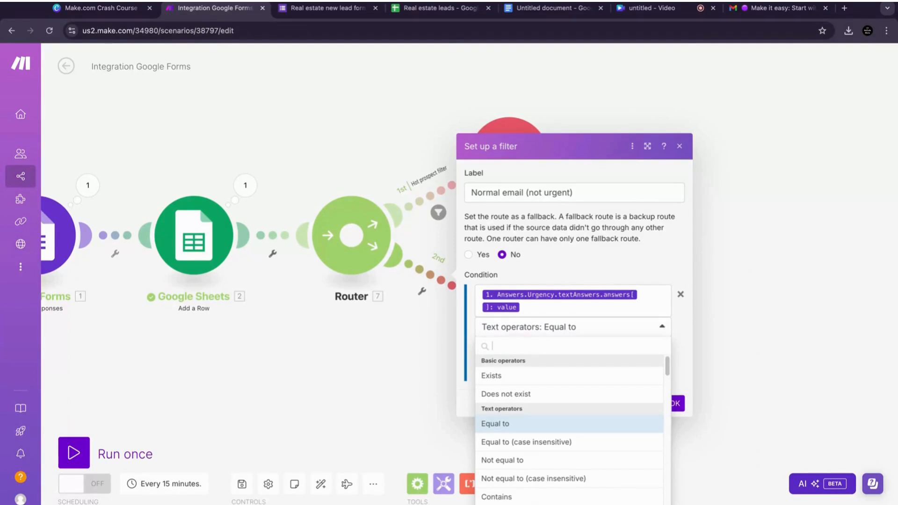
pyautogui.click(559, 468)
pyautogui.click(599, 345)
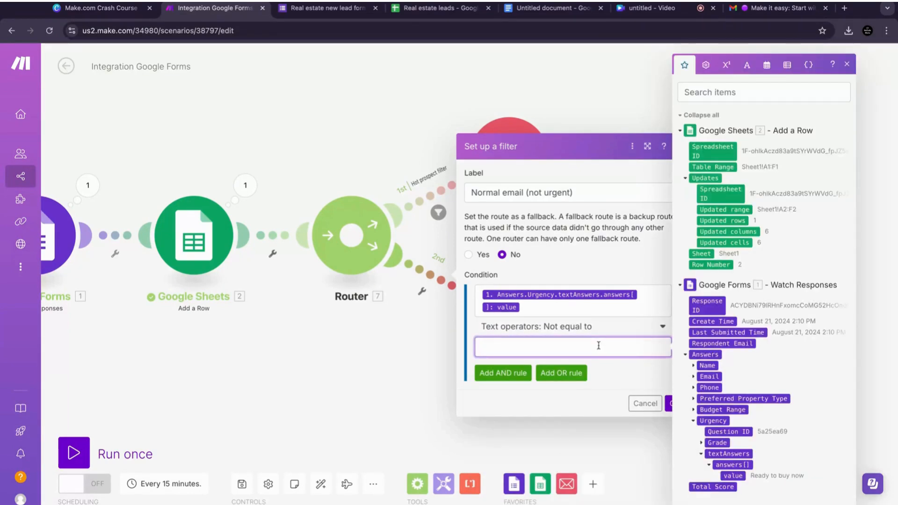
pyautogui.write('Ready to buy now')
pyautogui.click(637, 388)
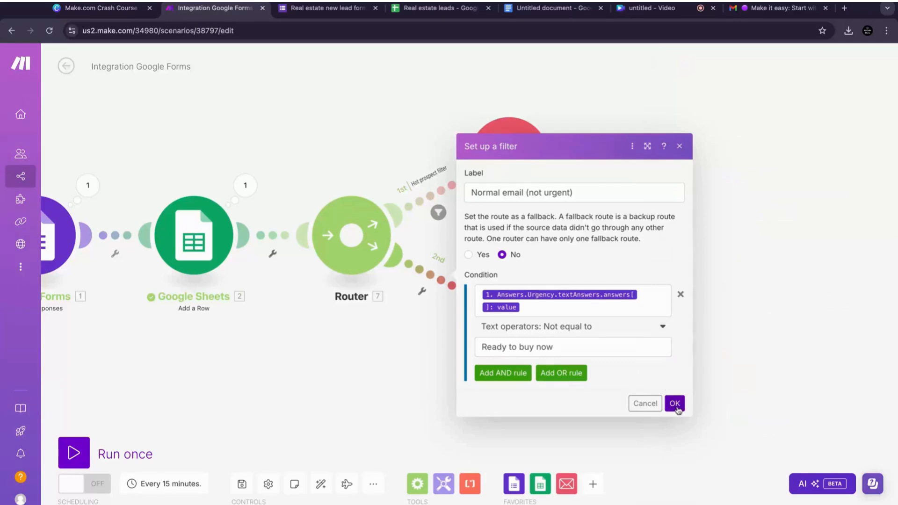
pyautogui.click(675, 404)
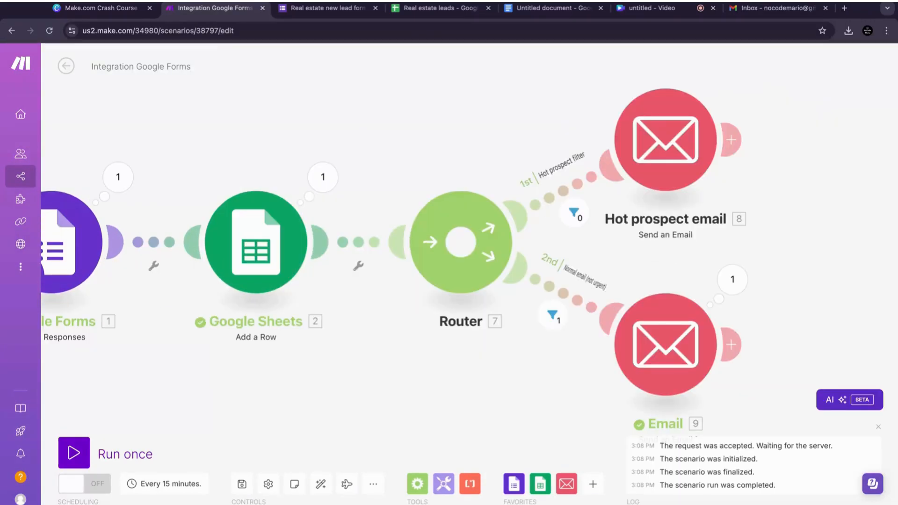
# Step: Fill in a test lead's name, email address and phone number on the live lead form
pyautogui.click(880, 426)
pyautogui.click(331, 11)
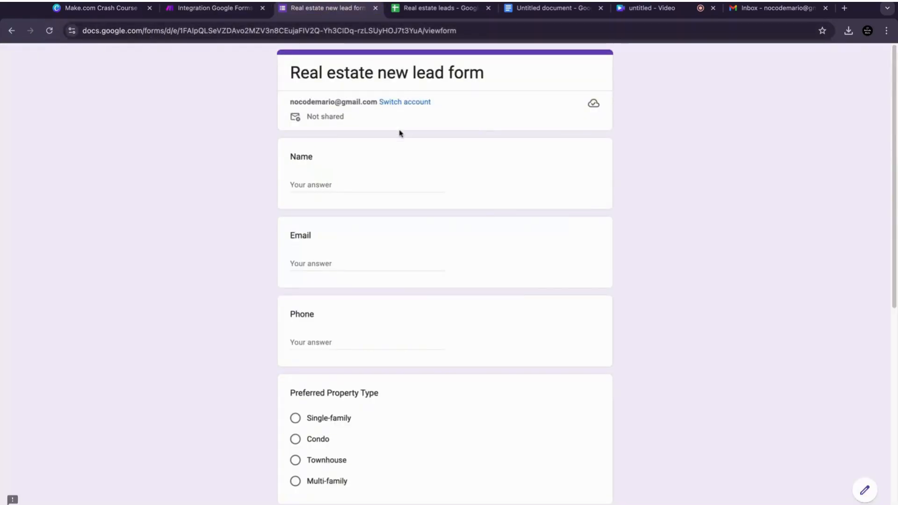
pyautogui.click(342, 182)
pyautogui.write('Mario test')
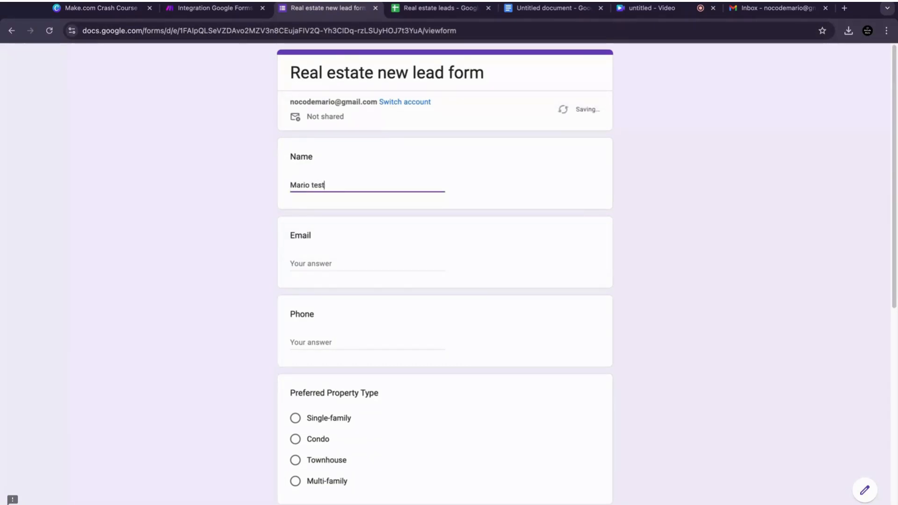
pyautogui.click(342, 264)
pyautogui.write('mario@')
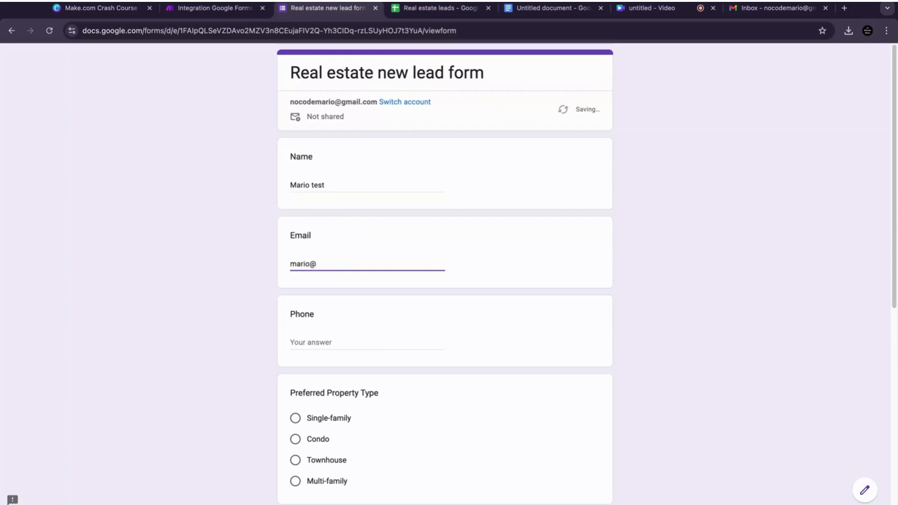
pyautogui.write('test.com')
pyautogui.click(349, 345)
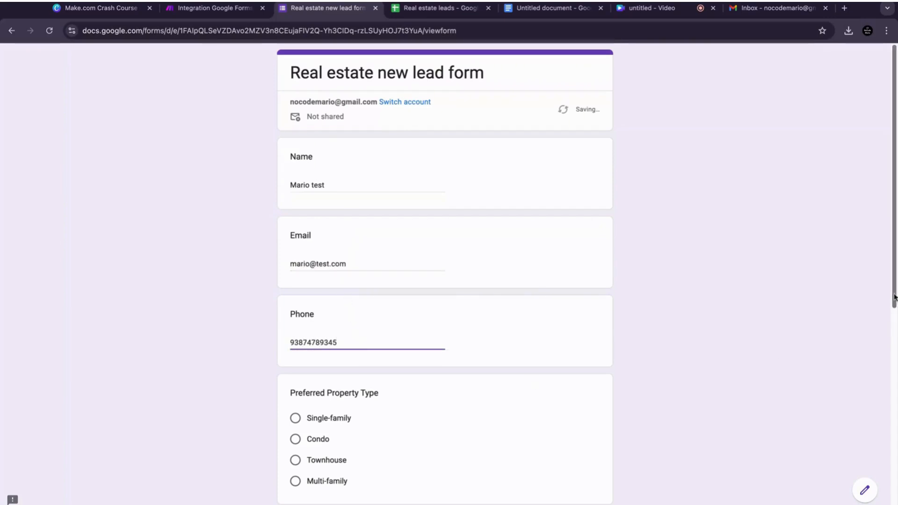
# Step: Choose Multi-family, $250k-$500k and Ready to buy now on the form, then submit the response
pyautogui.scroll(-3, 380, 388)
pyautogui.click(295, 334)
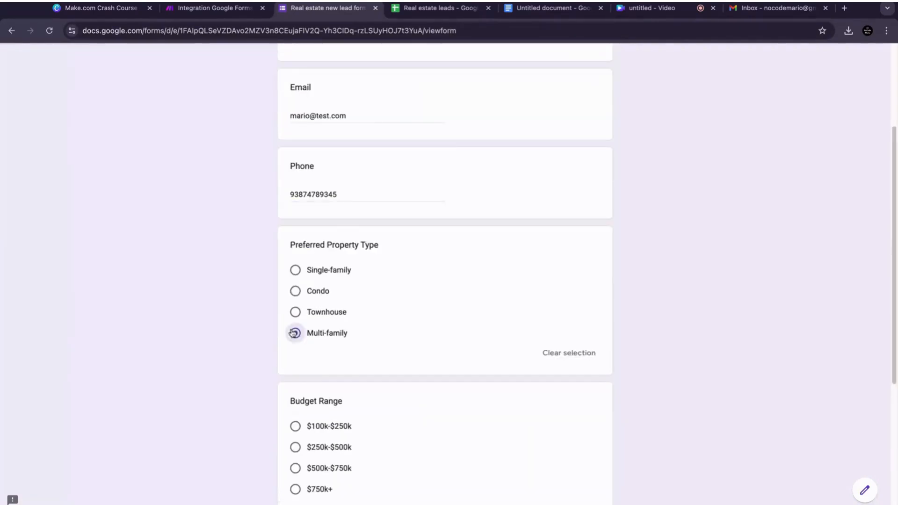
pyautogui.scroll(-3, 895, 307)
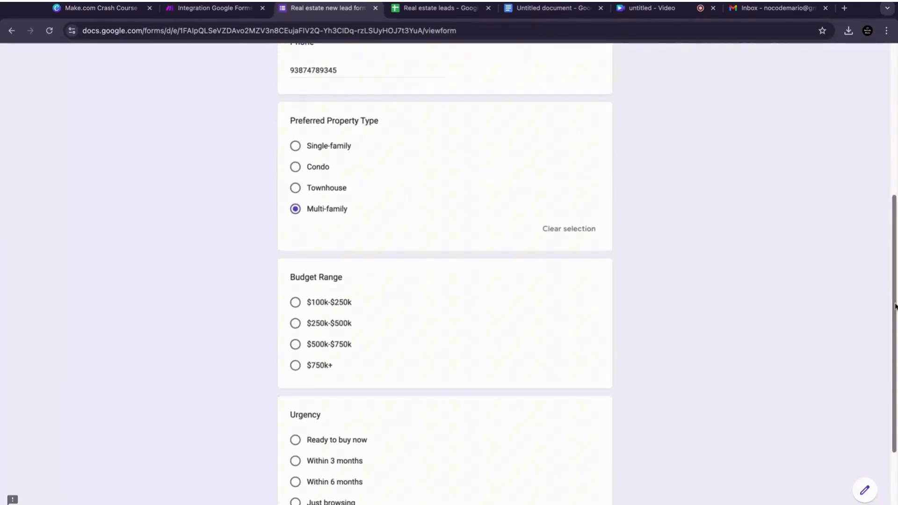
pyautogui.click(295, 323)
pyautogui.scroll(-3, 895, 306)
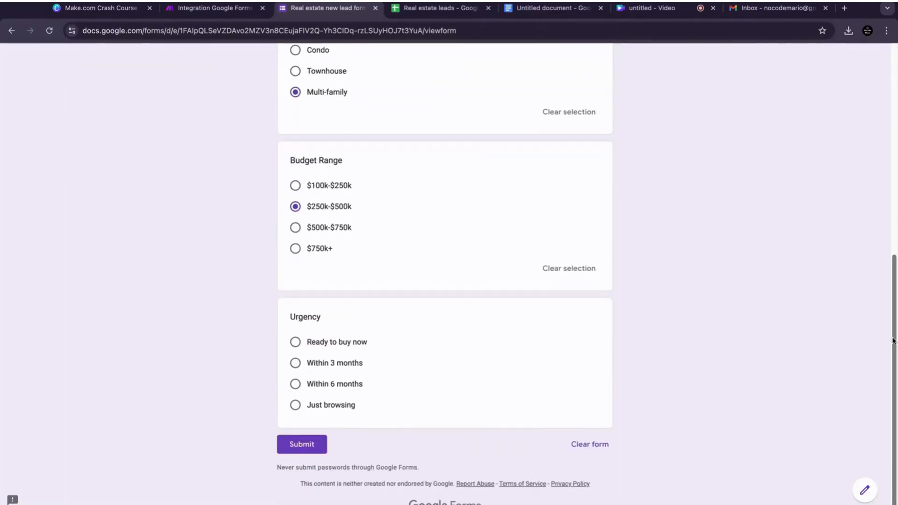
pyautogui.click(295, 344)
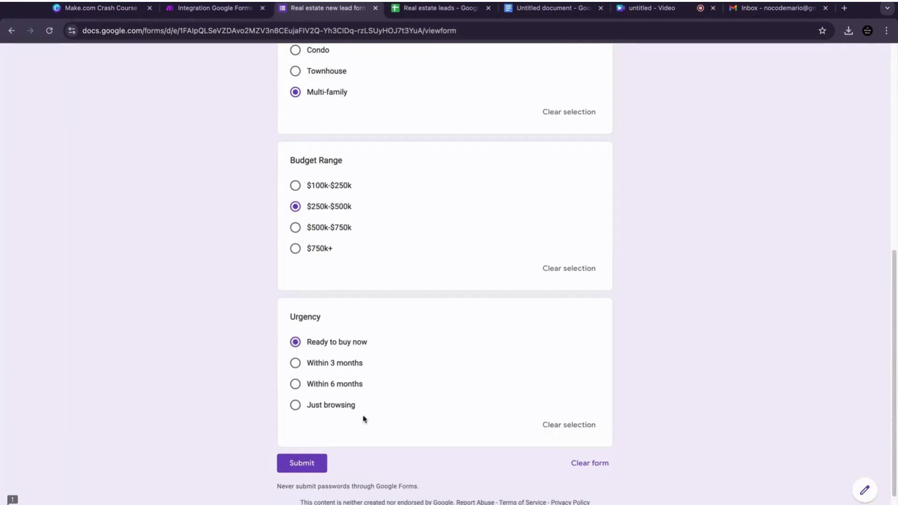
pyautogui.click(307, 468)
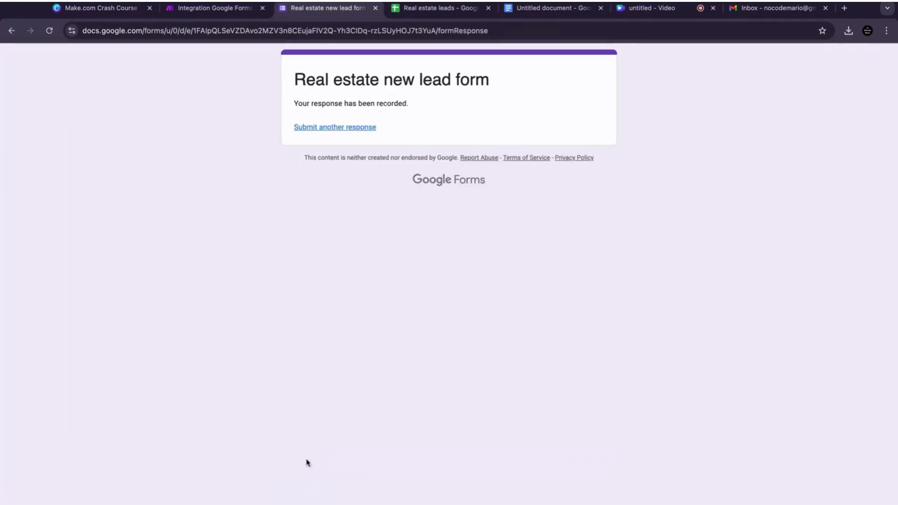
# Step: Run the scenario once
pyautogui.click(225, 8)
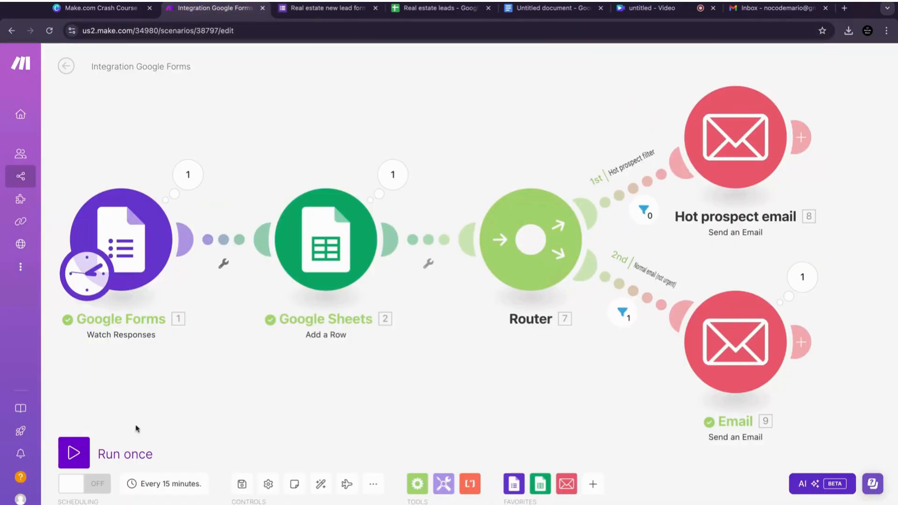
pyautogui.click(78, 456)
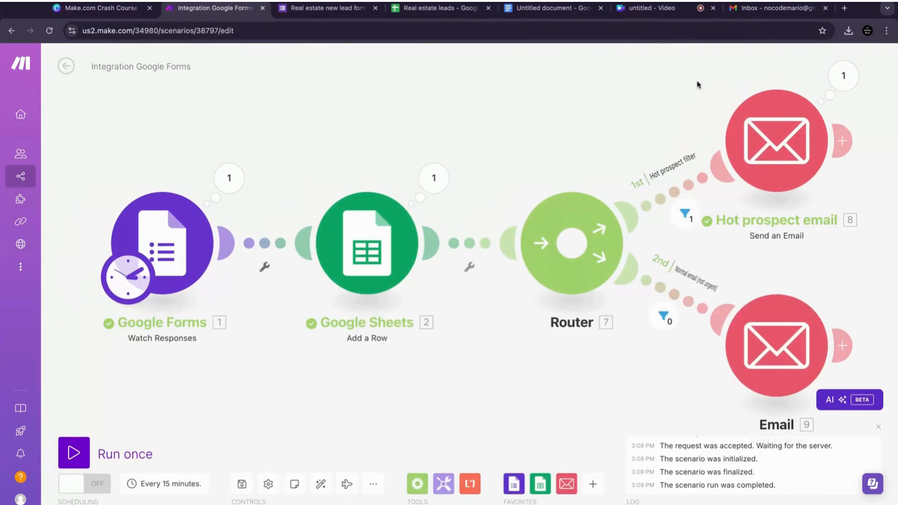
# Step: Open the new hot prospect email in the inbox and examine its subject and body
pyautogui.click(773, 14)
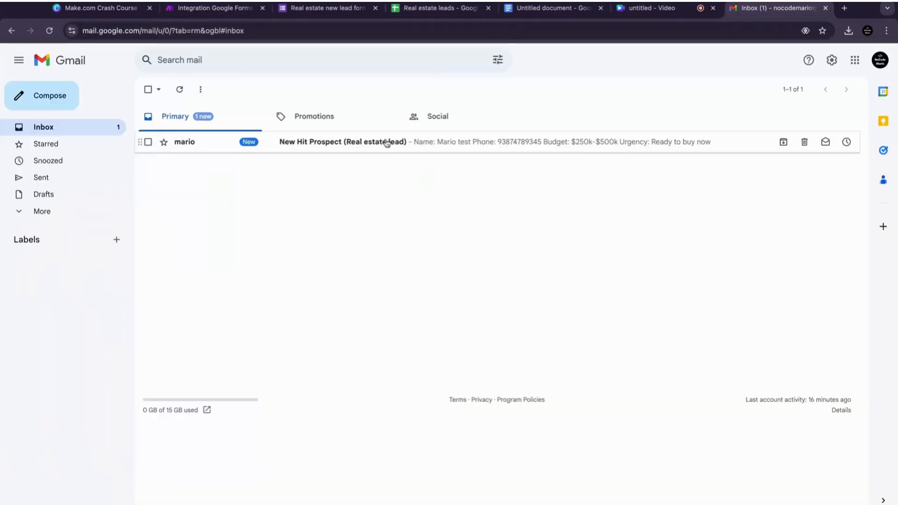
pyautogui.click(243, 141)
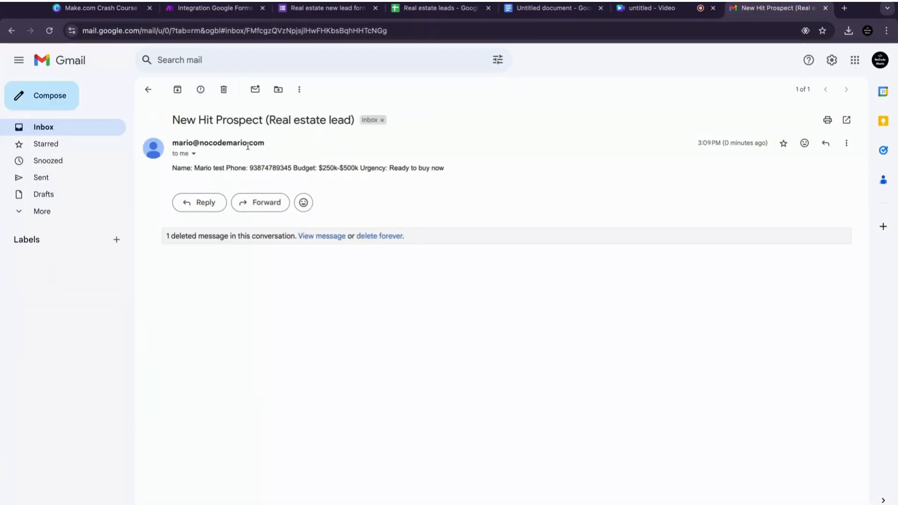
pyautogui.doubleClick(209, 121)
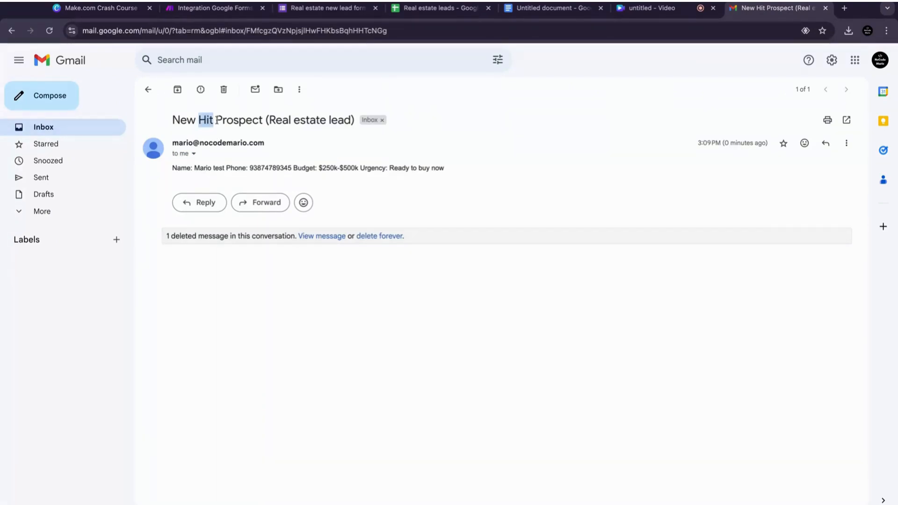
pyautogui.click(179, 173)
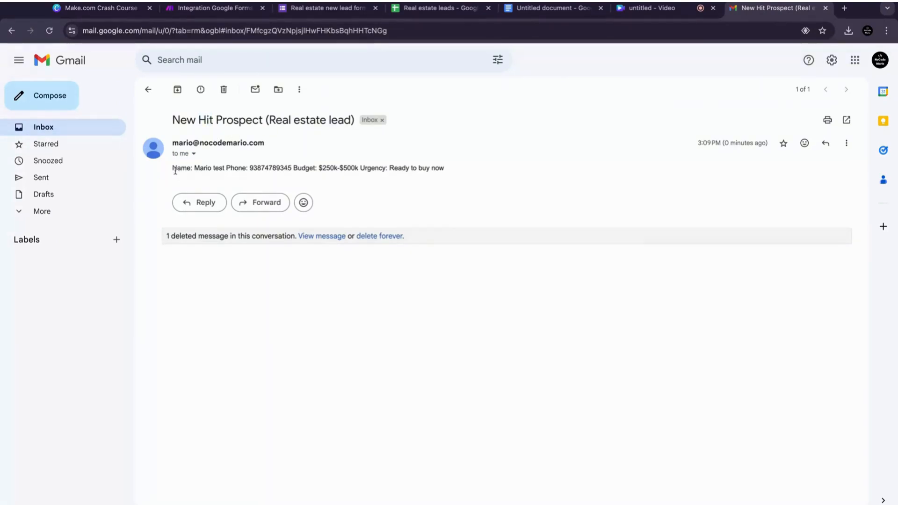
pyautogui.moveTo(175, 171); pyautogui.dragTo(382, 169)
pyautogui.click(335, 166)
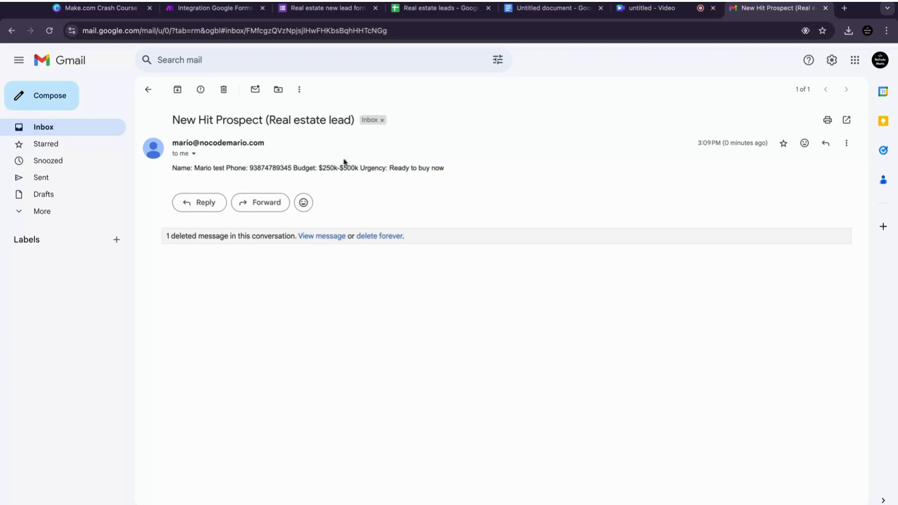
# Step: Start another response on the lead form and fill in a second test lead's name, email address and phone number
pyautogui.click(314, 11)
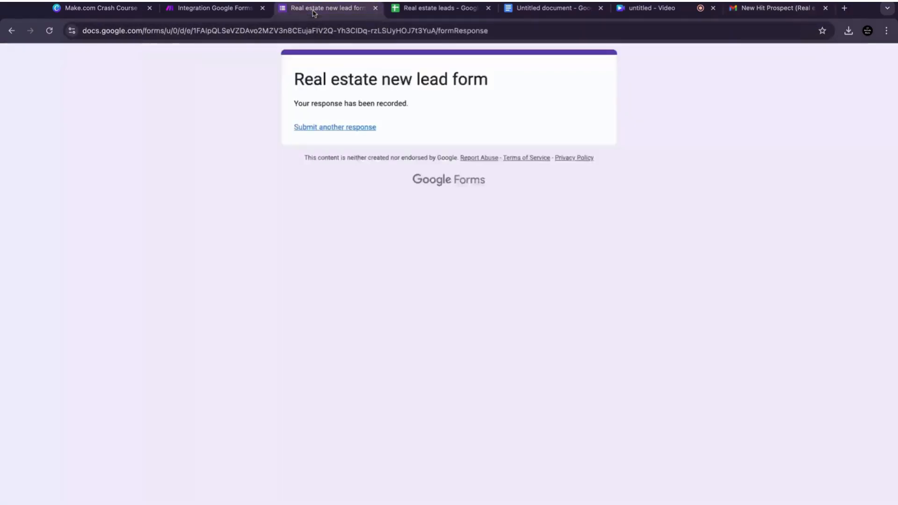
pyautogui.click(334, 129)
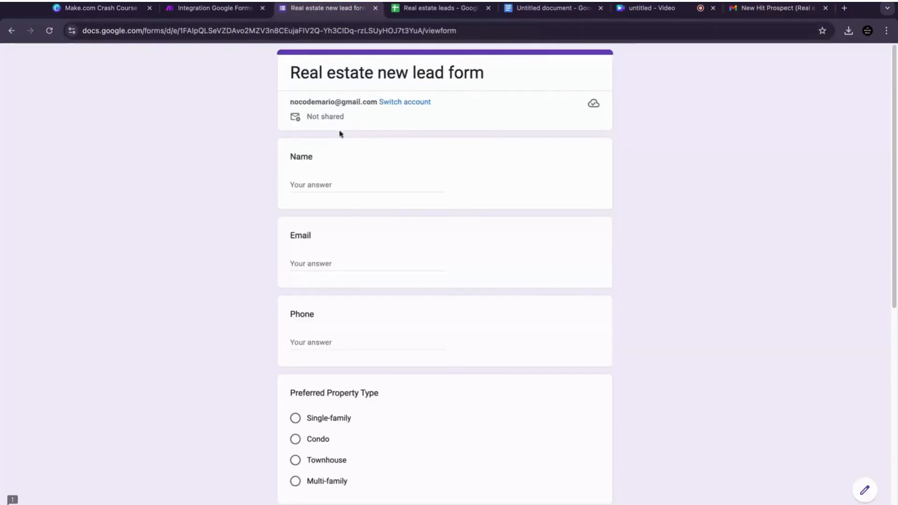
pyautogui.click(340, 182)
pyautogui.write('mARIO')
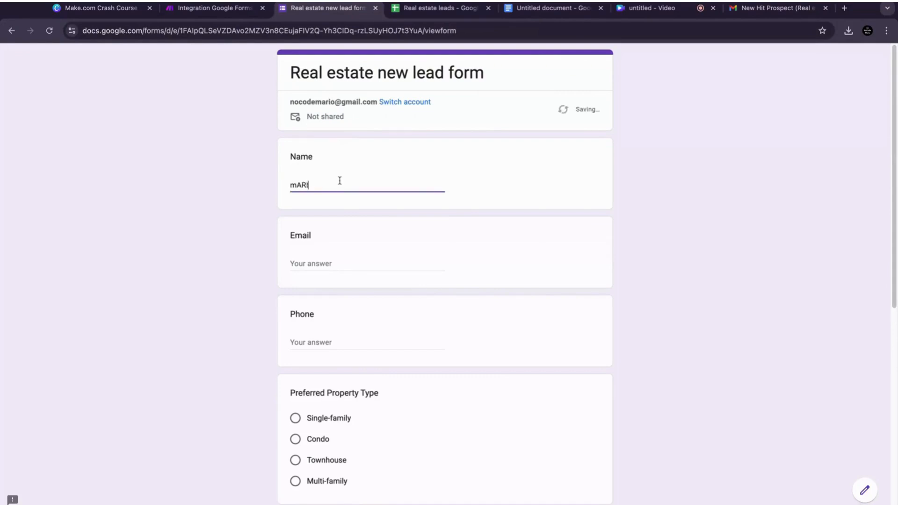
pyautogui.press('BackSpace')
pyautogui.press('BackSpace')
pyautogui.press('BackSpace')
pyautogui.press('BackSpace')
pyautogui.press('BackSpace')
pyautogui.press('BackSpace')
pyautogui.write('Mario test 2')
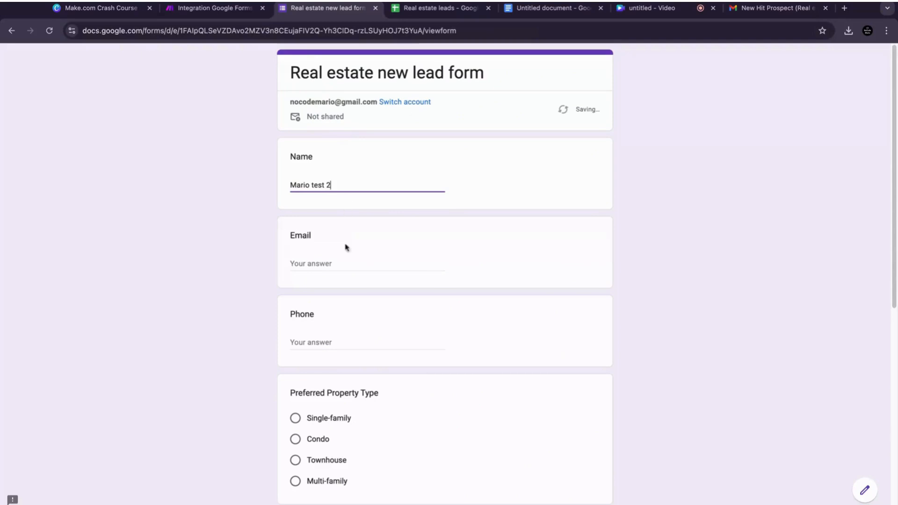
pyautogui.click(345, 269)
pyautogui.write('mario@test')
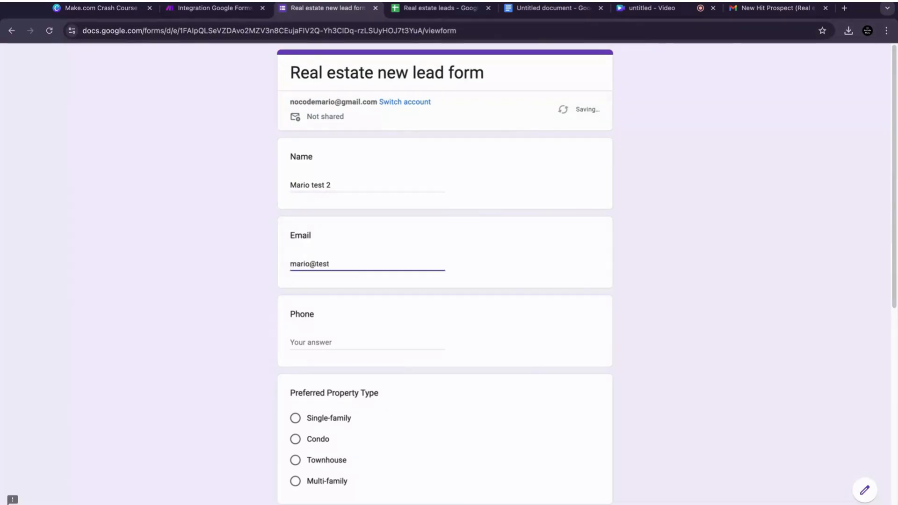
pyautogui.write('2.com')
pyautogui.click(339, 344)
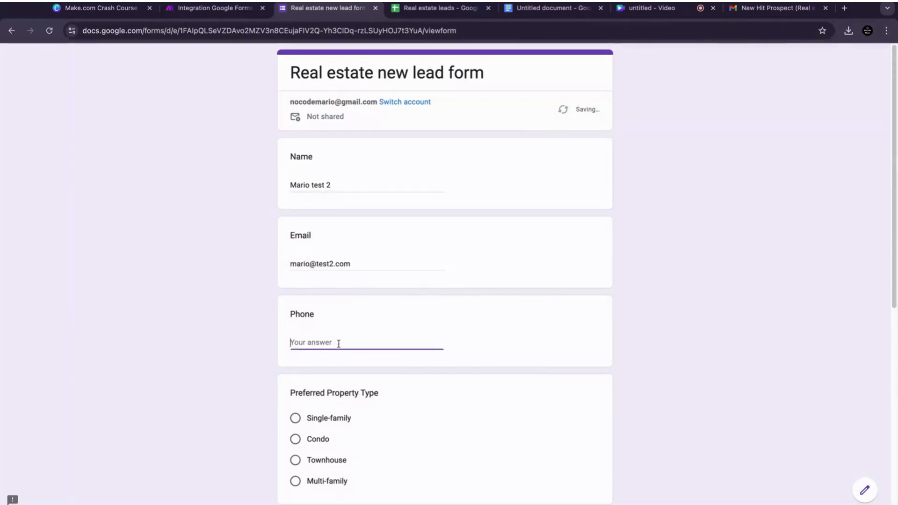
# Step: Choose Townhouse, $500k-$750k and Within 6 months on the form, then submit the response
pyautogui.click(296, 462)
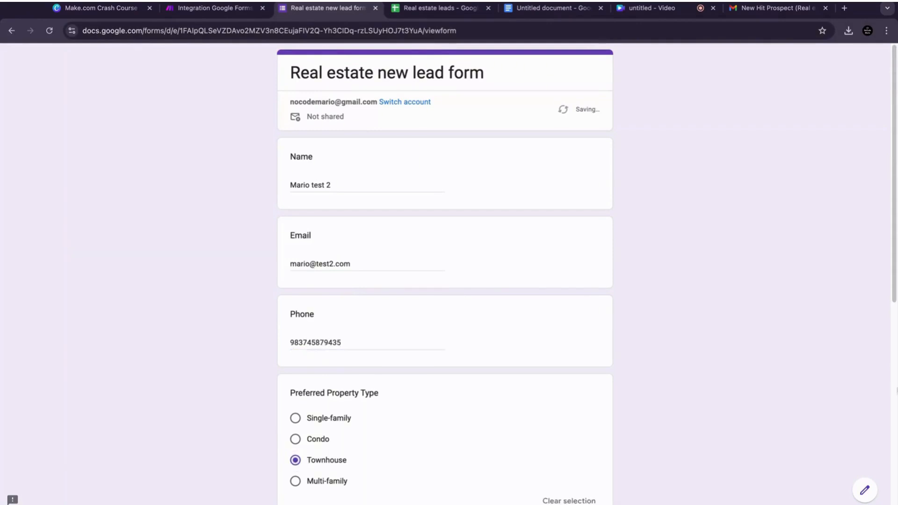
pyautogui.scroll(-6, 895, 299)
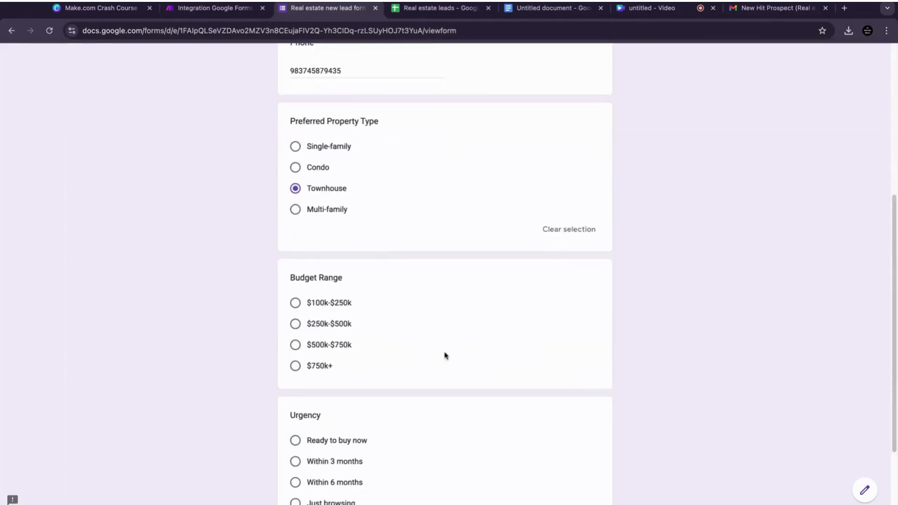
pyautogui.click(325, 344)
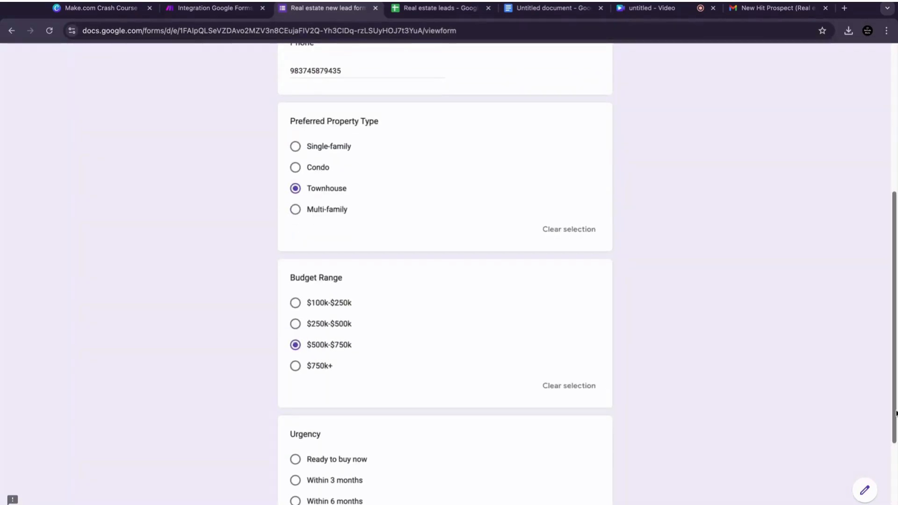
pyautogui.scroll(-2, 896, 411)
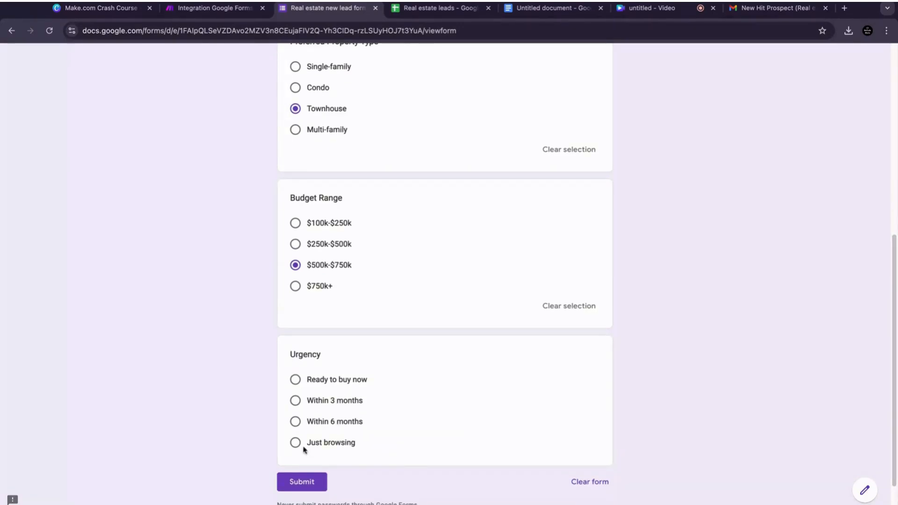
pyautogui.click(297, 424)
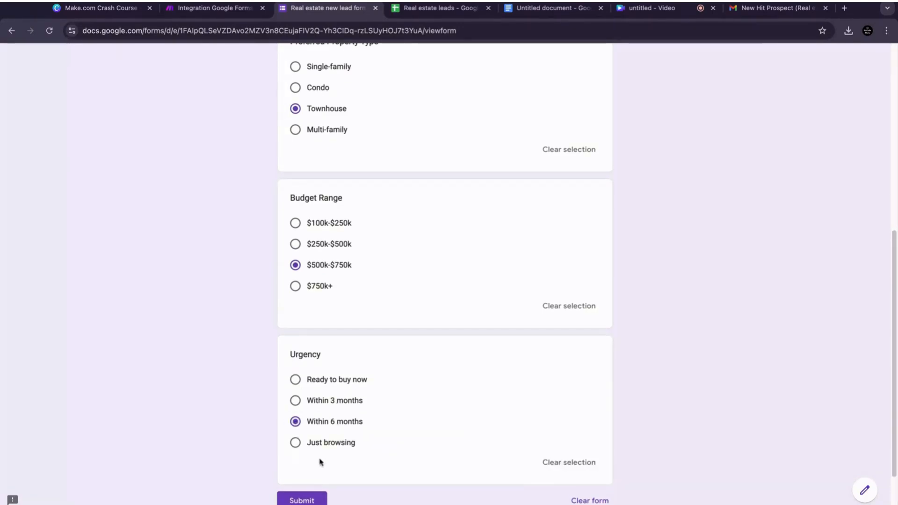
pyautogui.click(305, 499)
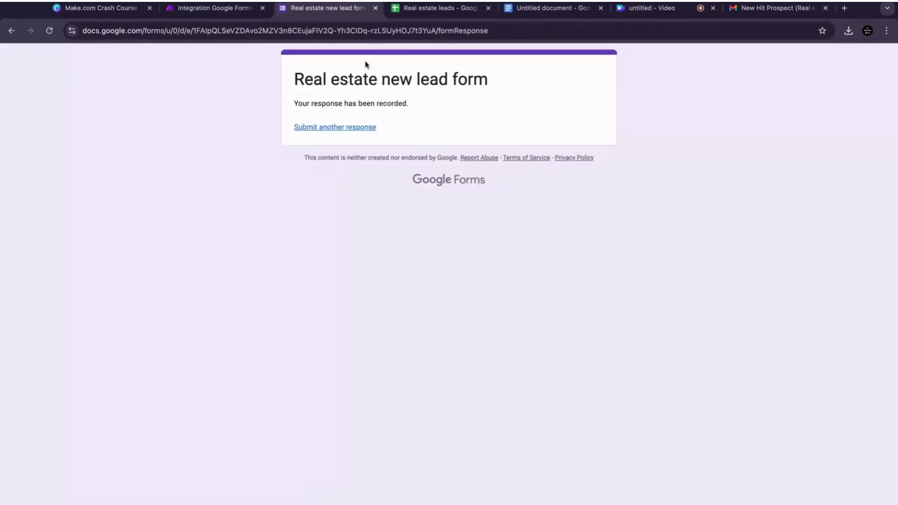
# Step: Run the scenario once again
pyautogui.click(243, 9)
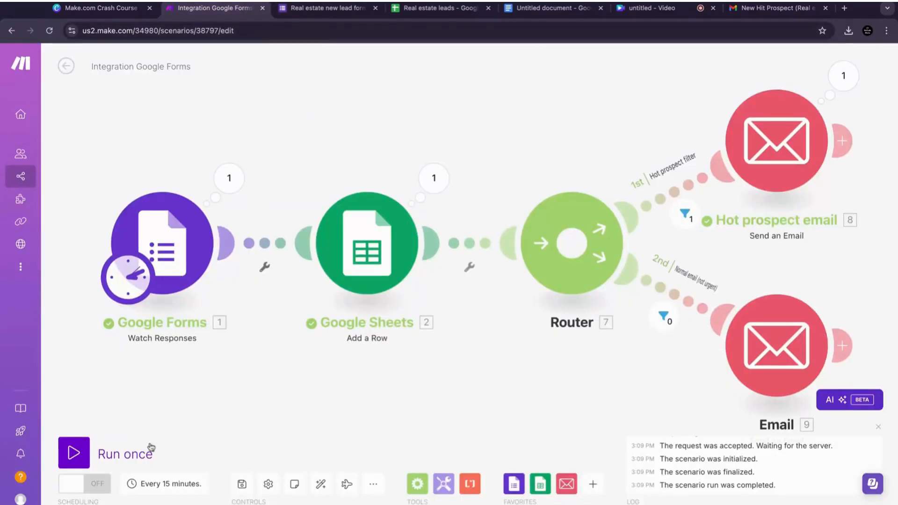
pyautogui.click(74, 453)
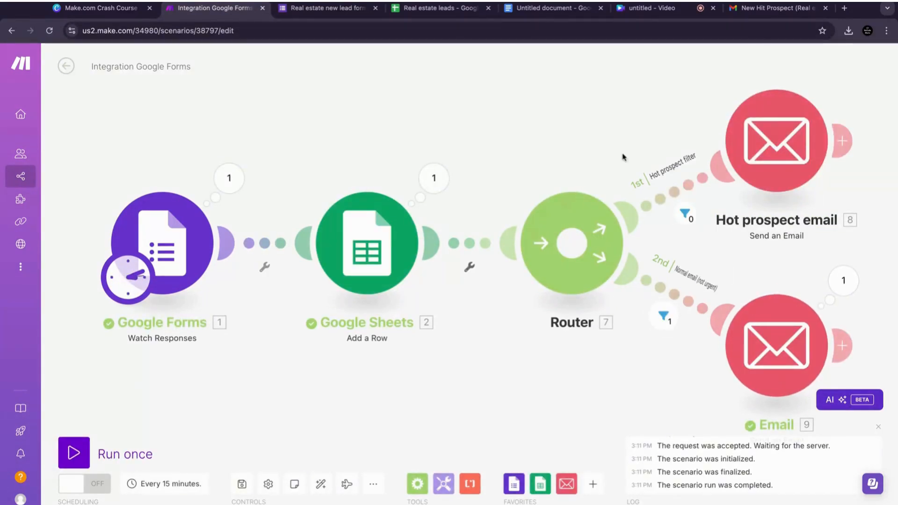
# Step: Open the Normal Real Estate Lead email in the inbox and check the new row in the Real estate leads sheet
pyautogui.click(750, 17)
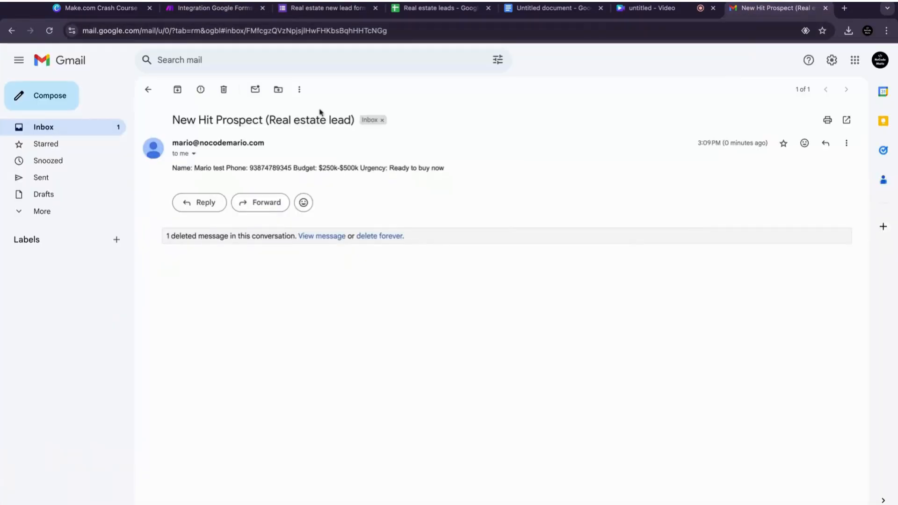
pyautogui.click(114, 126)
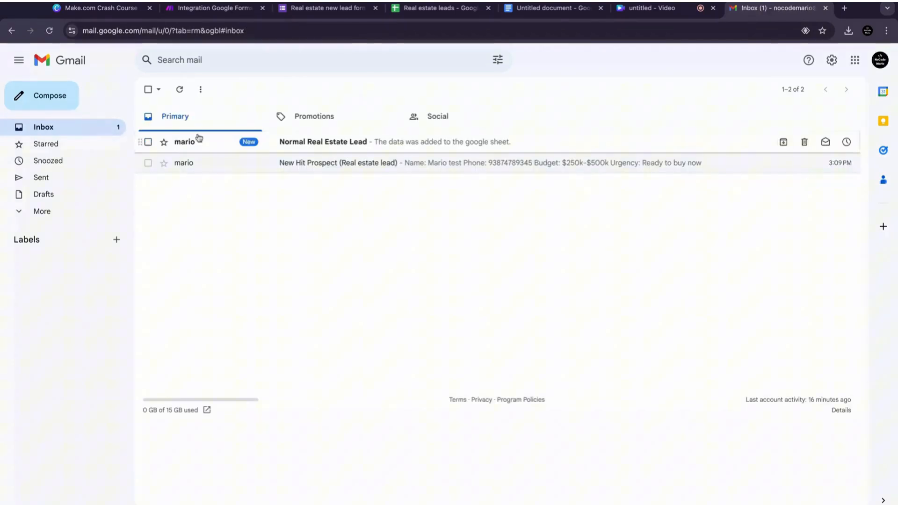
pyautogui.click(322, 147)
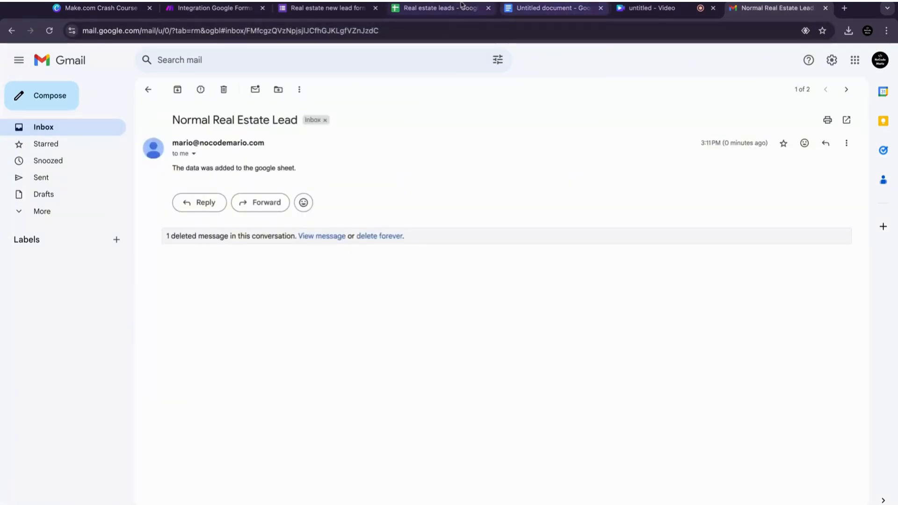
pyautogui.click(443, 10)
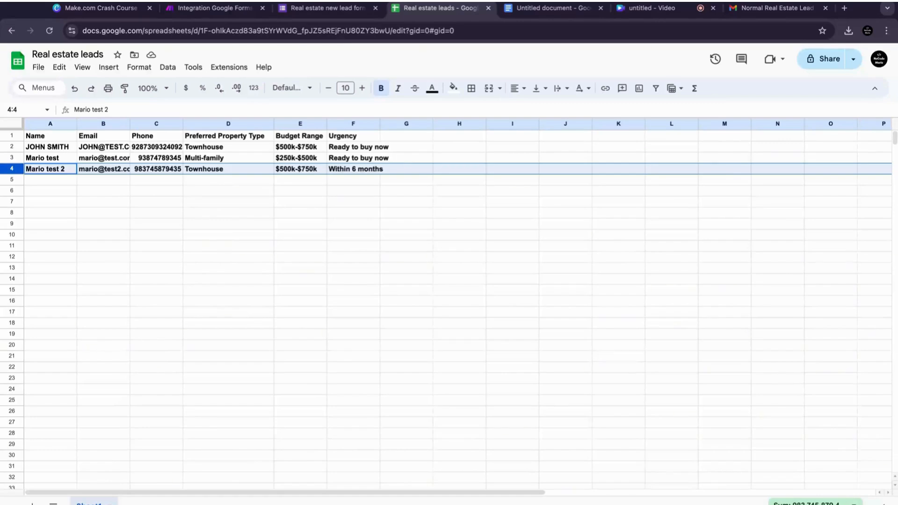
pyautogui.click(214, 8)
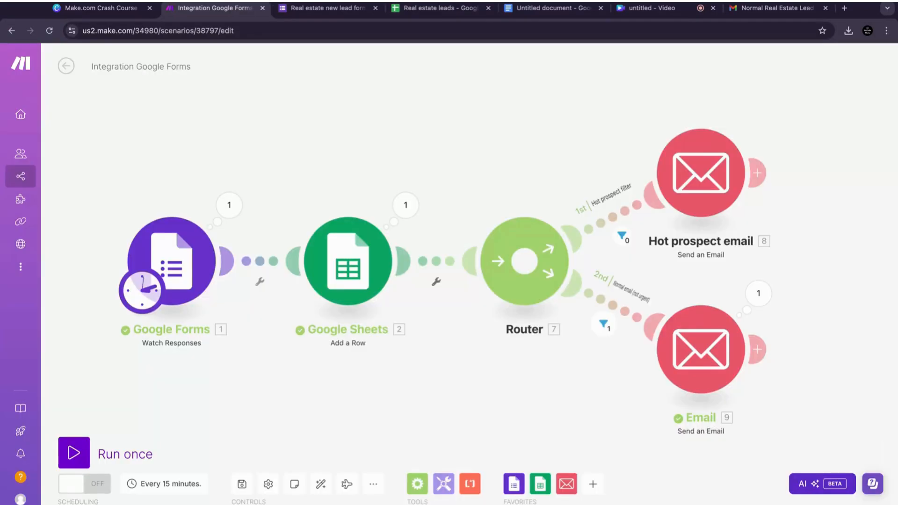